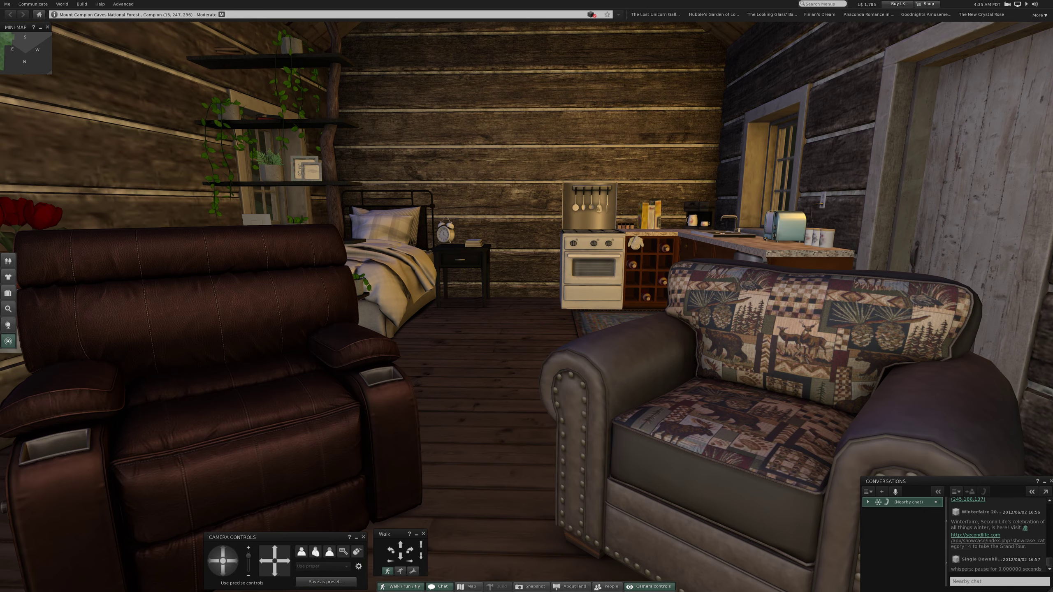
Step: Reset the camera and walk the couple and bunny down the forest path to the campfire and cabin
{"action": "key", "text": "Escape"}
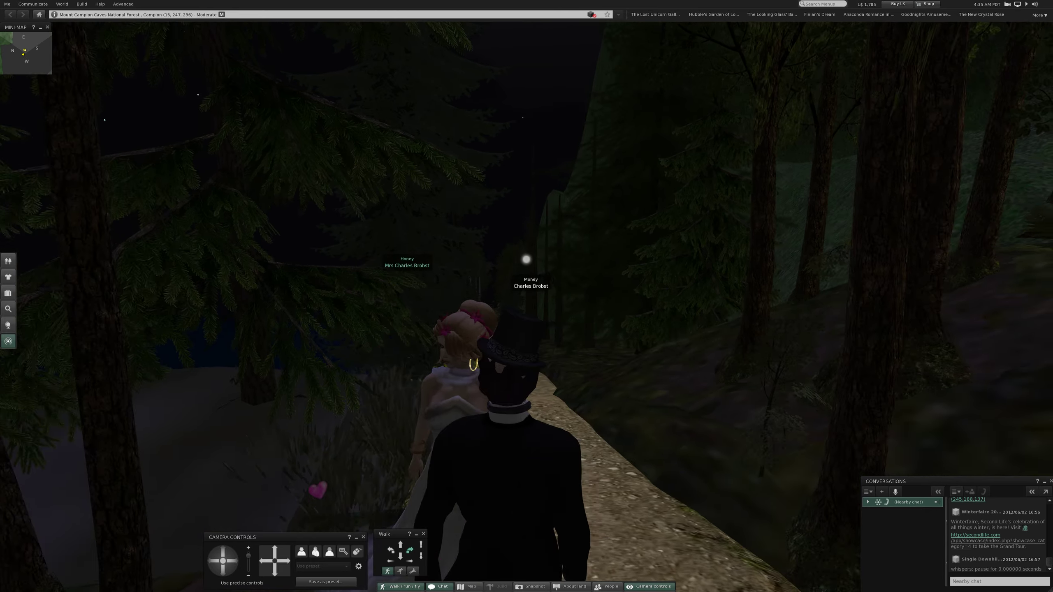
{"action": "key", "text": "Up"}
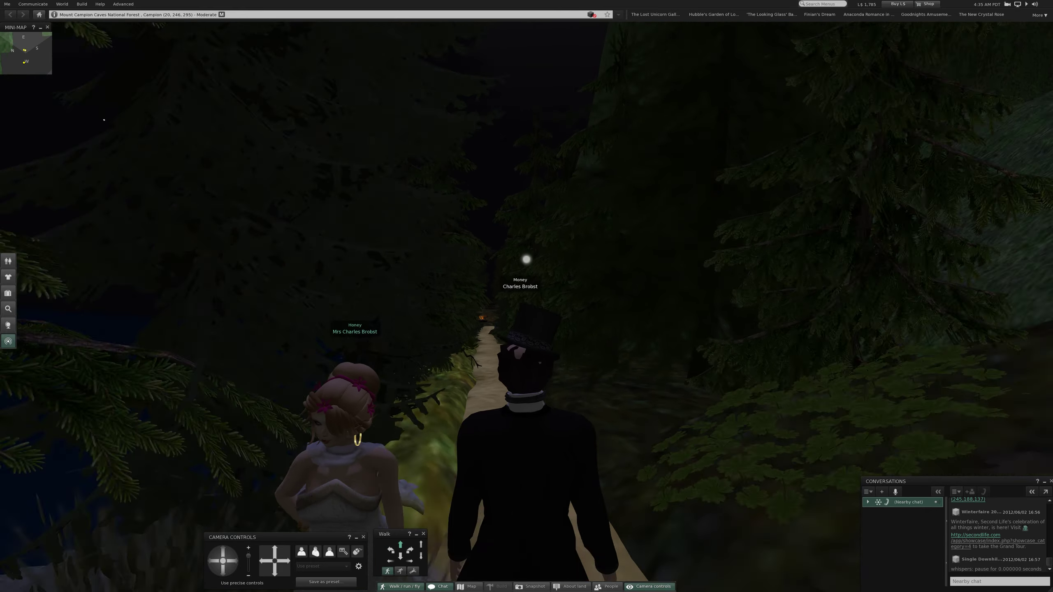
{"action": "key", "text": "Up"}
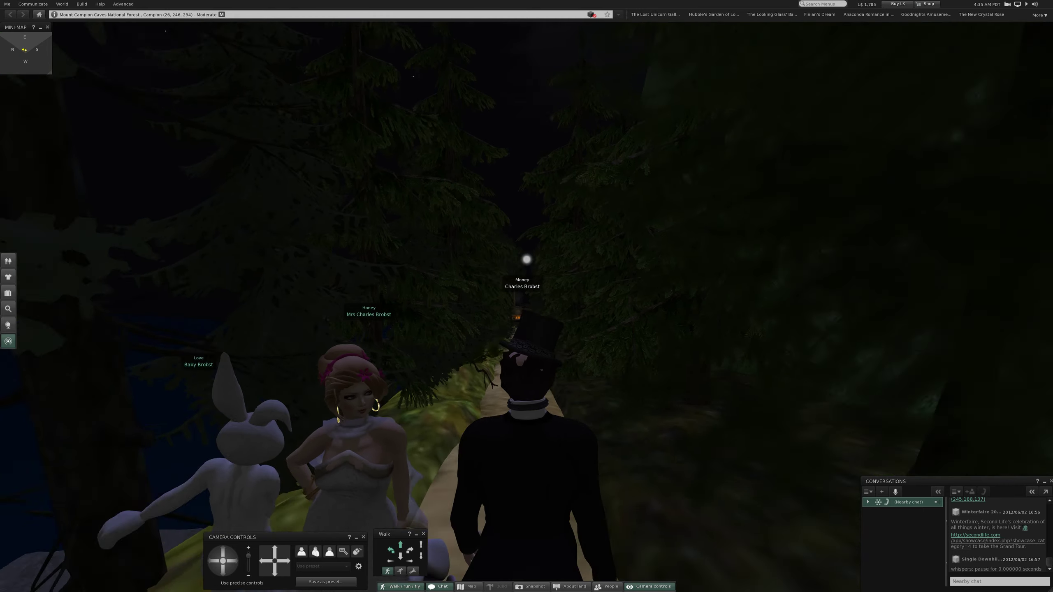
{"action": "key", "text": "Up"}
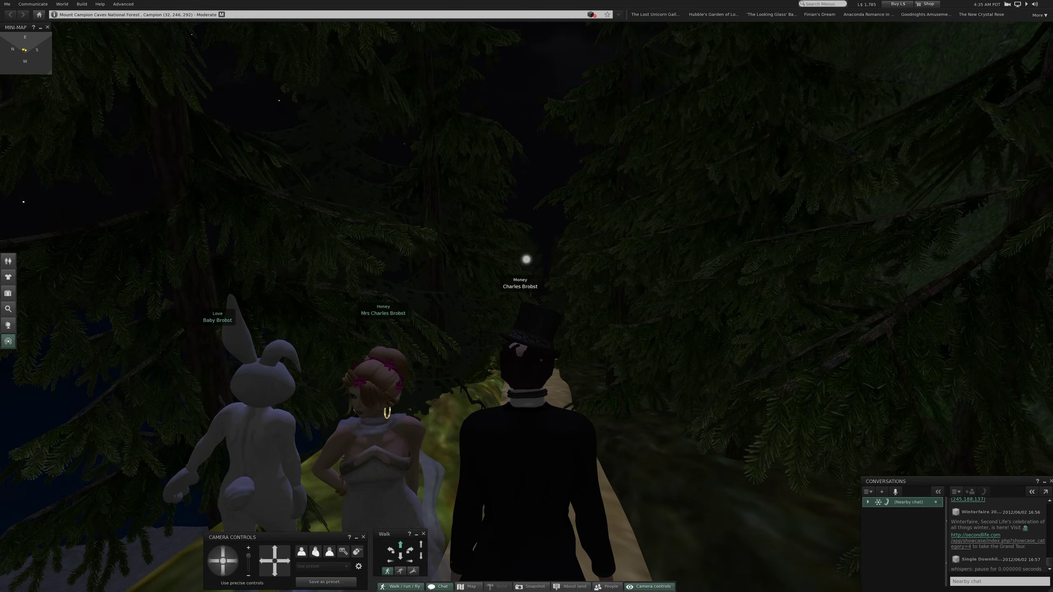
{"action": "key", "text": "Up"}
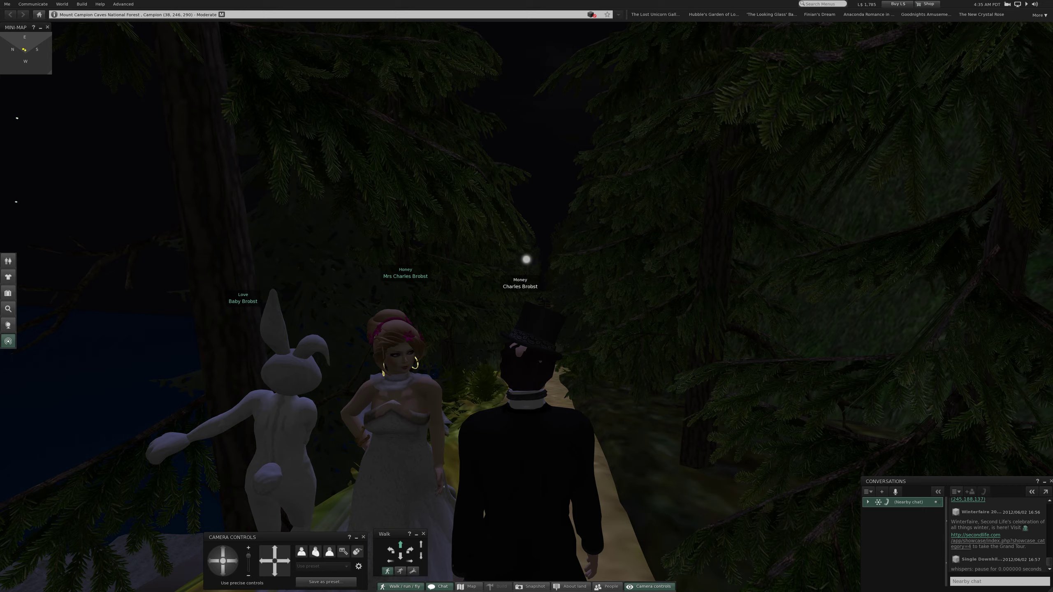
{"action": "key", "text": "Up"}
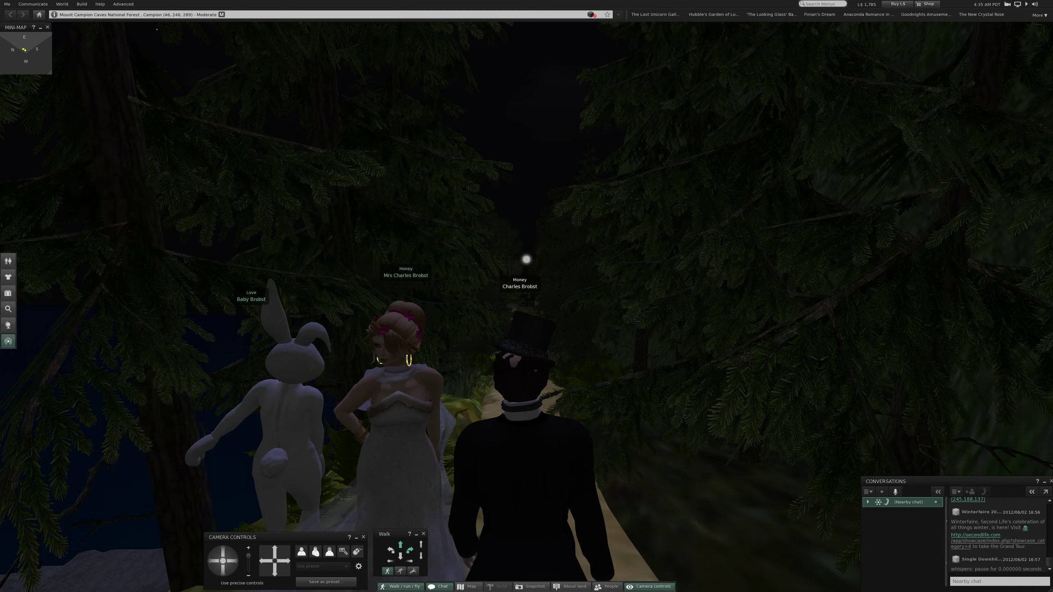
{"action": "key", "text": "Up"}
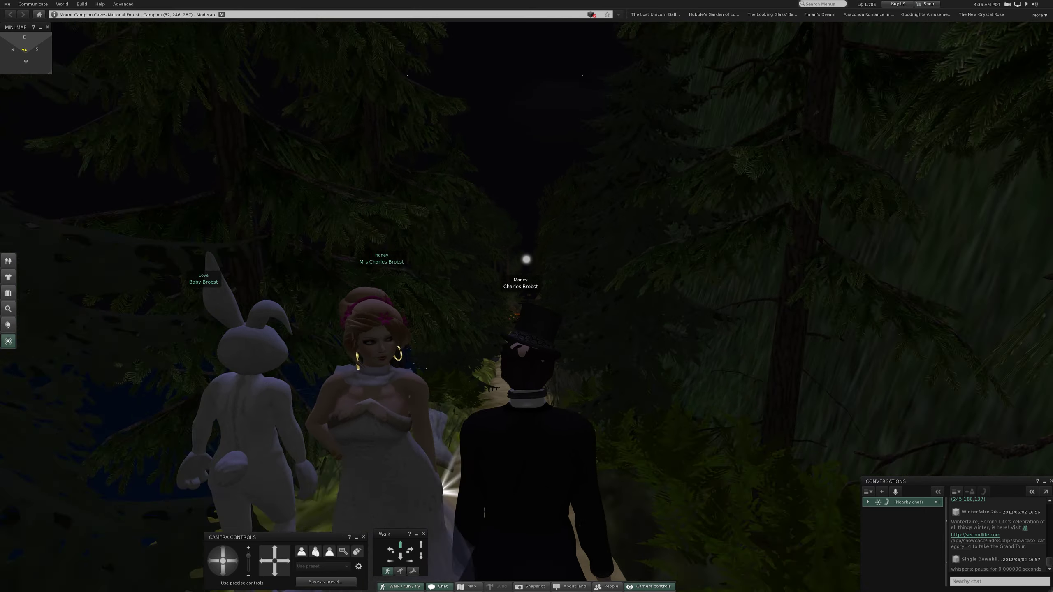
{"action": "key", "text": "Up"}
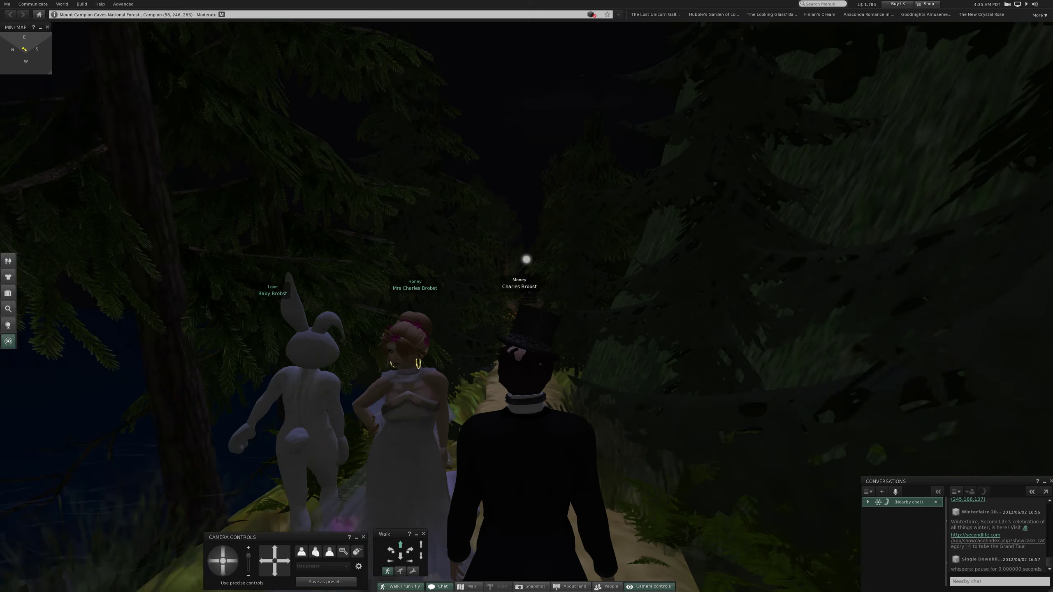
{"action": "key", "text": "Up"}
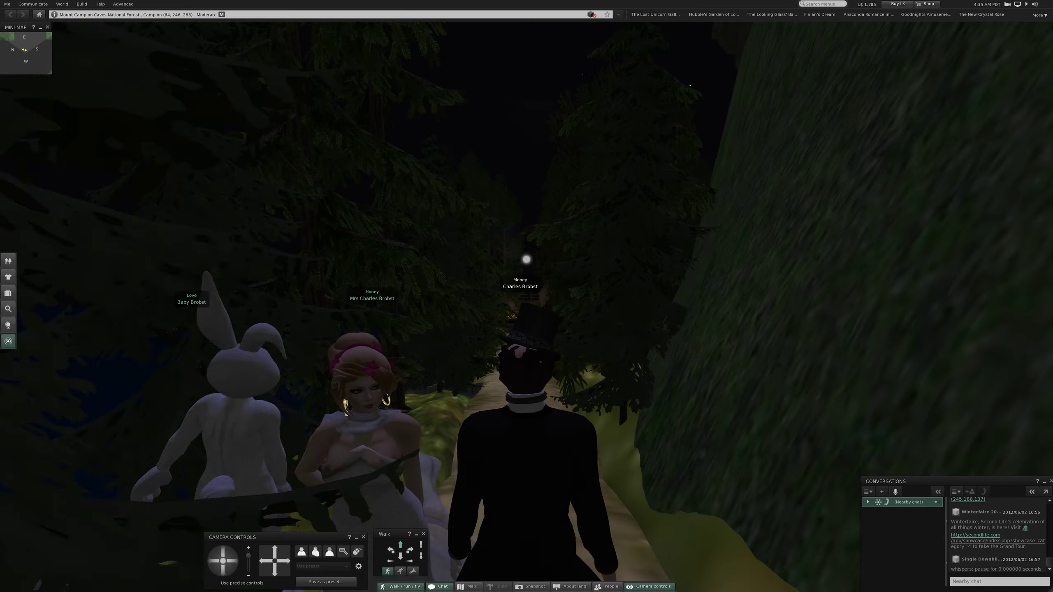
{"action": "key", "text": "Up"}
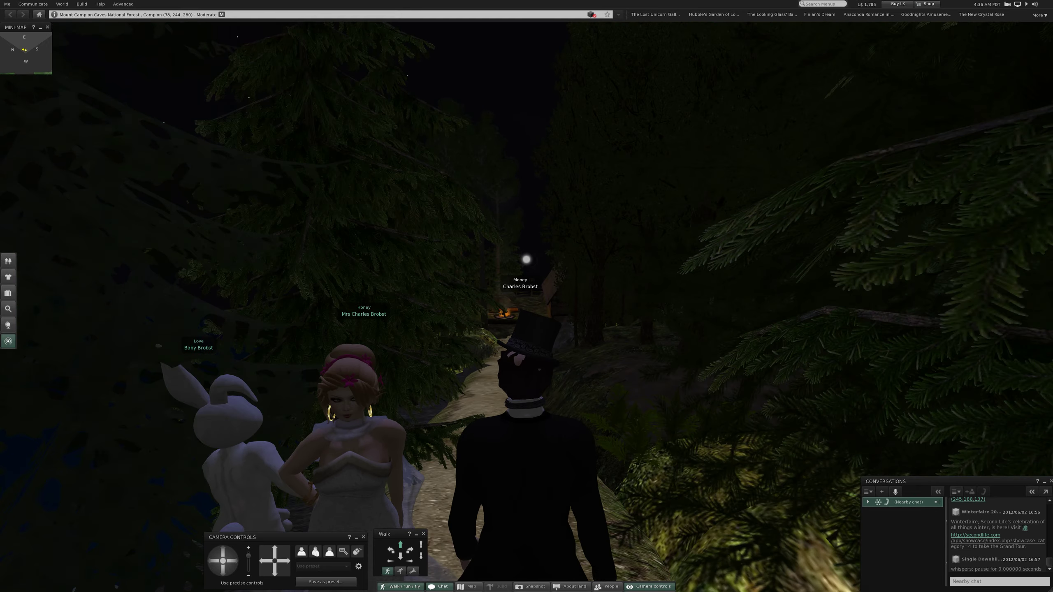
{"action": "key", "text": "Up"}
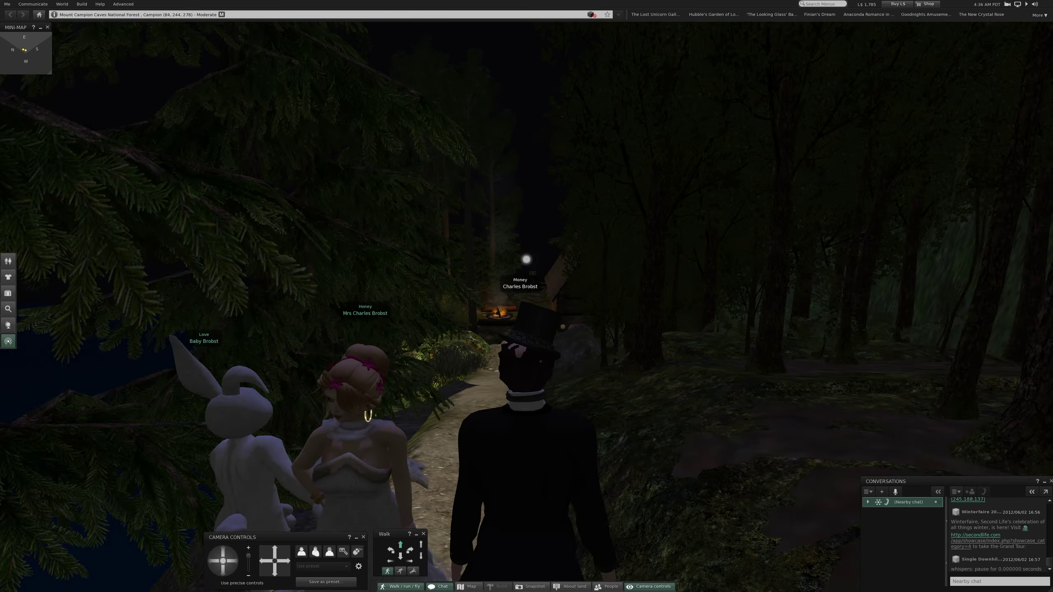
{"action": "key", "text": "Up"}
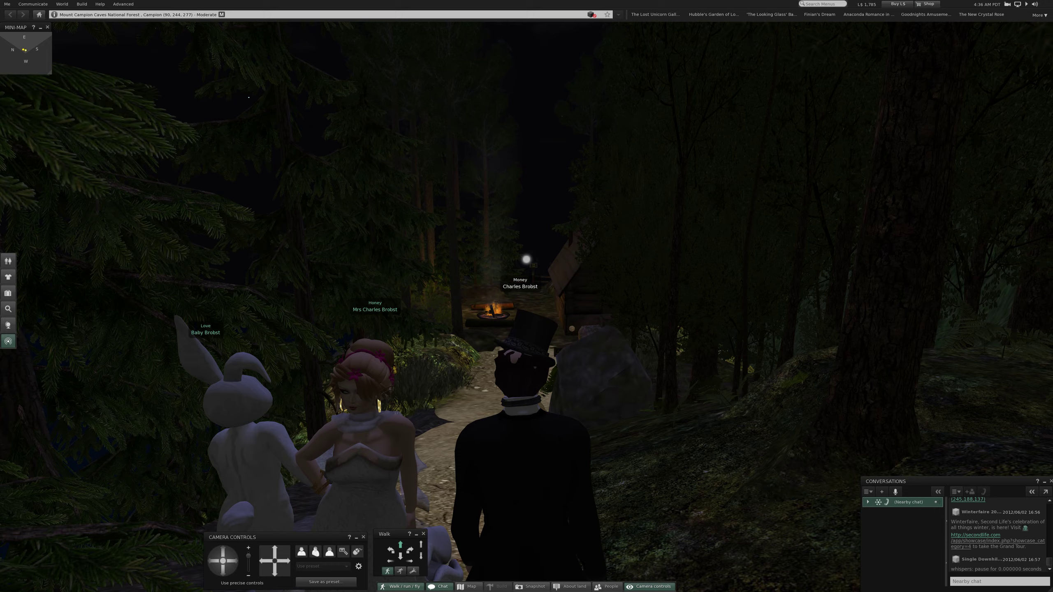
{"action": "key", "text": "Up"}
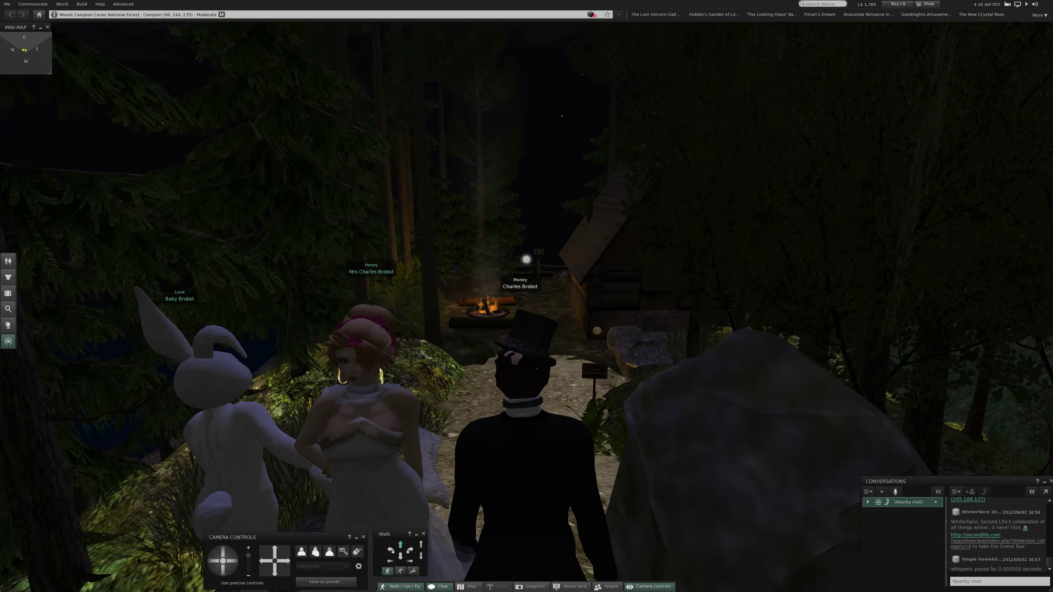
{"action": "key", "text": "Up"}
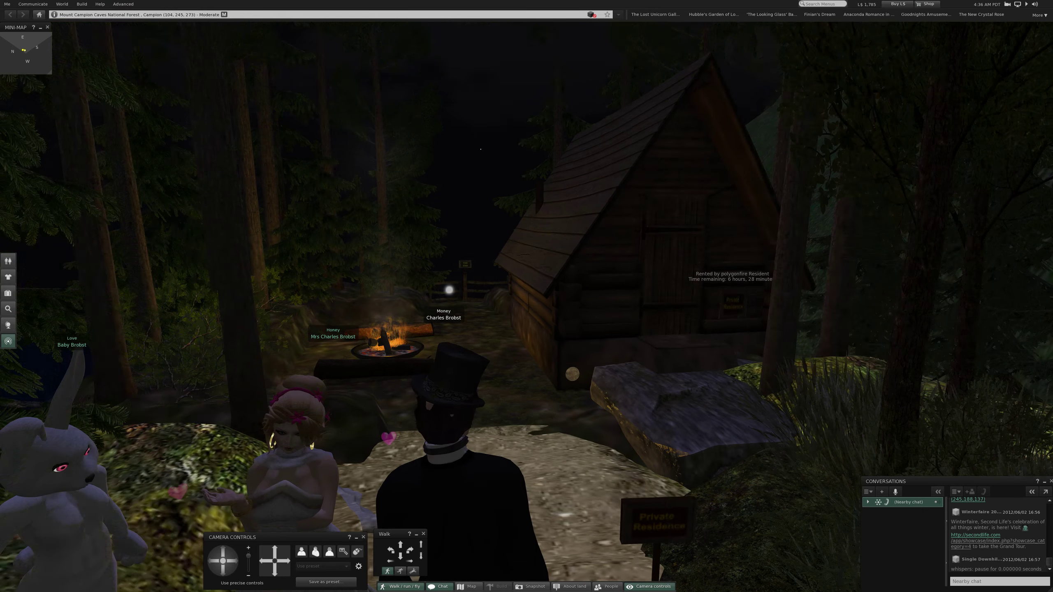
{"action": "scroll", "coordinate": [527, 296], "scroll_direction": "up", "scroll_amount": 5}
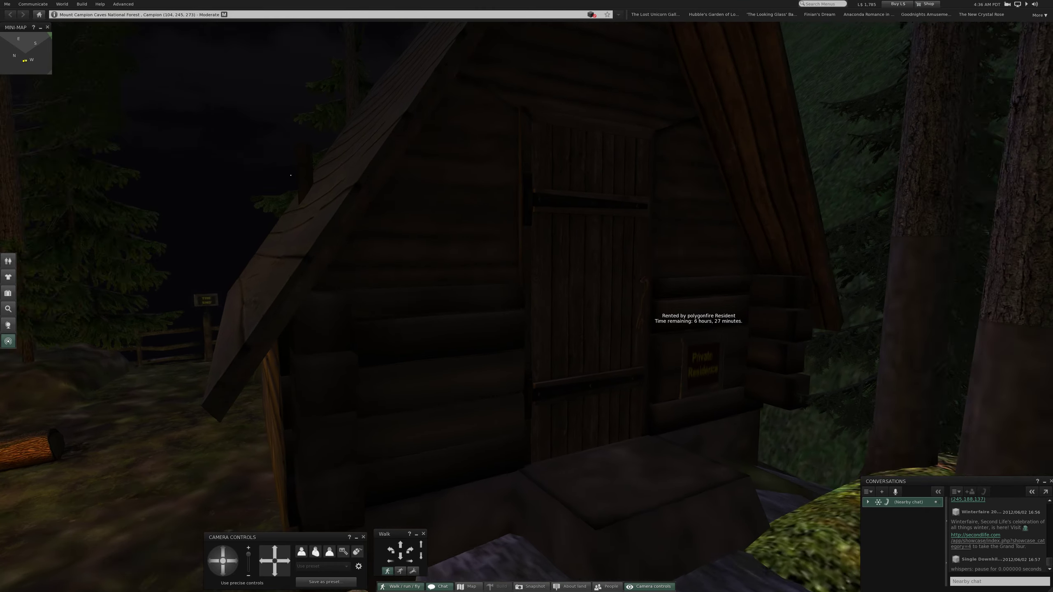
{"action": "scroll", "coordinate": [527, 296], "scroll_direction": "up", "scroll_amount": 5}
{"action": "scroll", "coordinate": [526, 297], "scroll_direction": "up", "scroll_amount": 5}
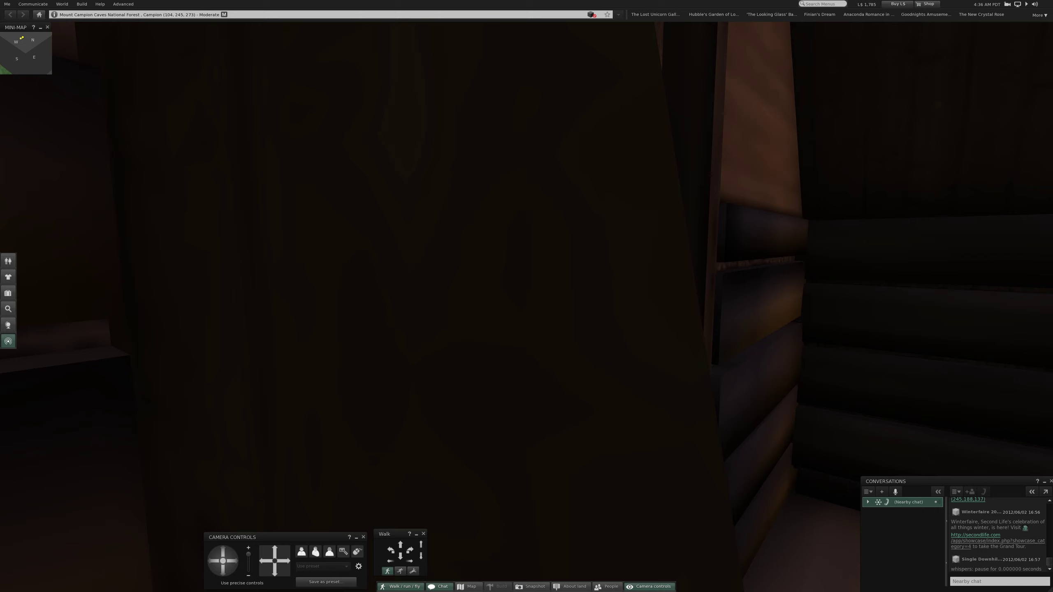
{"action": "scroll", "coordinate": [526, 296], "scroll_direction": "down", "scroll_amount": 5}
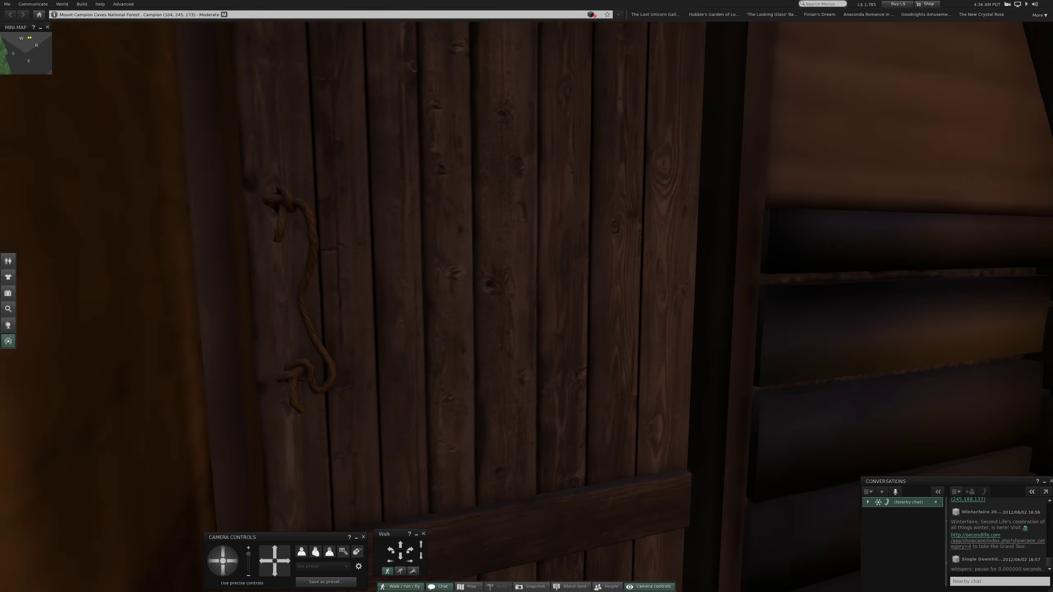
{"action": "scroll", "coordinate": [526, 297], "scroll_direction": "down", "scroll_amount": 3}
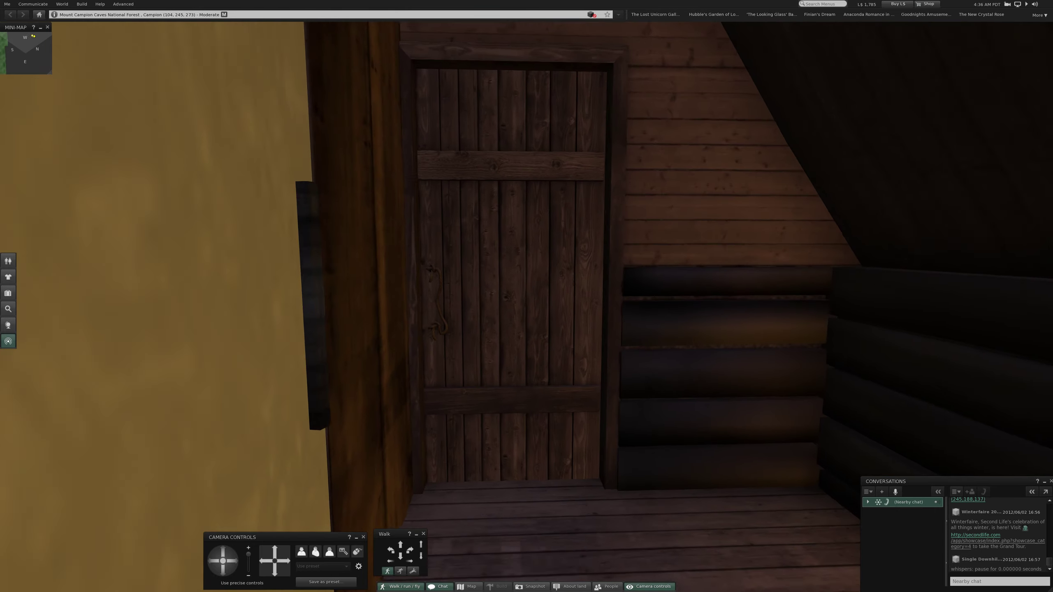
{"action": "scroll", "coordinate": [527, 296], "scroll_direction": "down", "scroll_amount": 3}
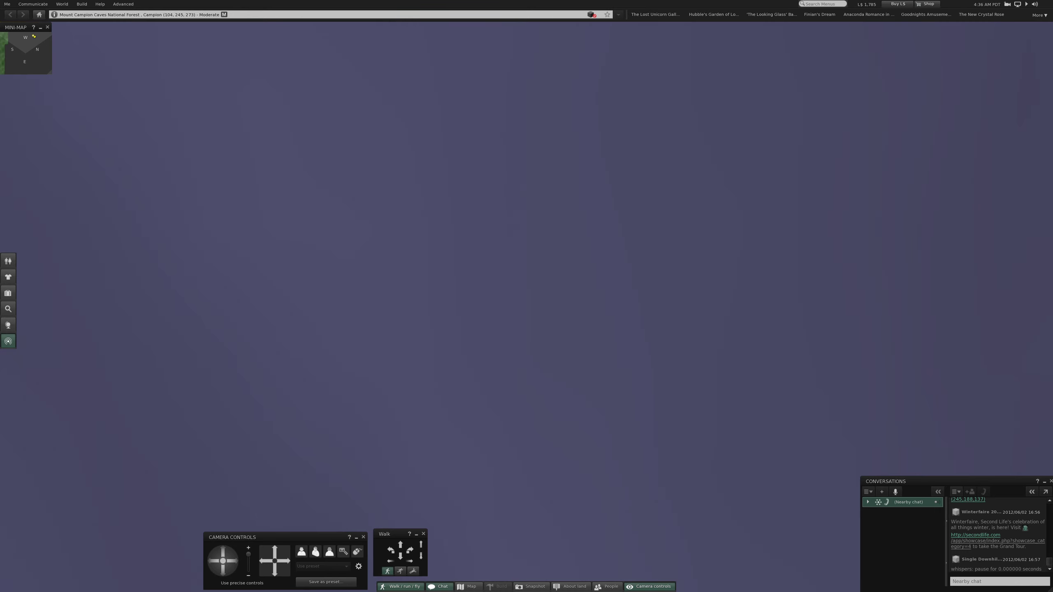
{"action": "scroll", "coordinate": [526, 296], "scroll_direction": "up", "scroll_amount": 3}
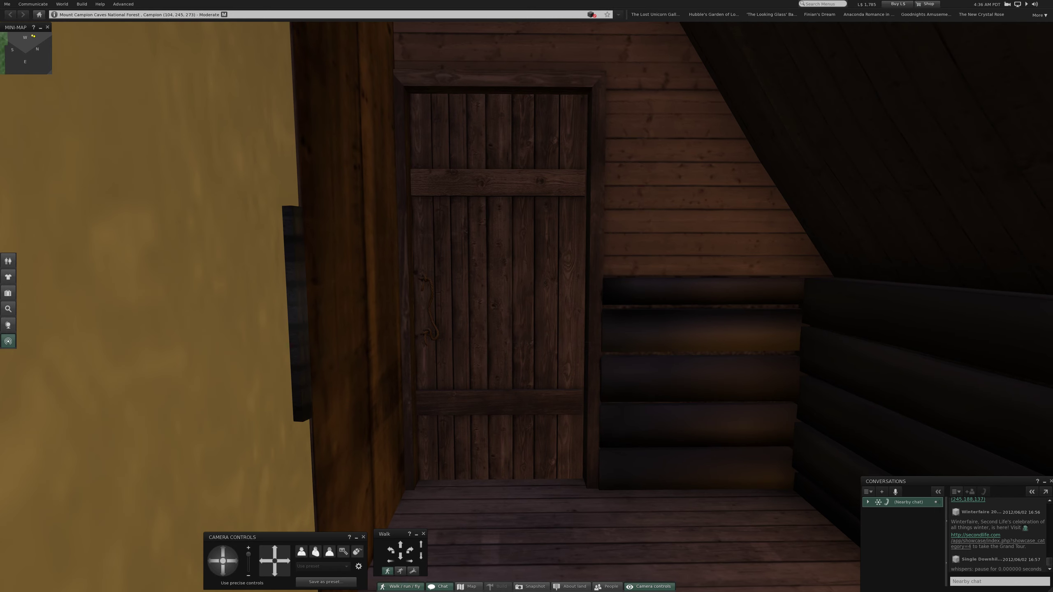
Step: Survey the washroom's tiled toilet, paper holder, potted bamboo and log walls, then reset the view outdoors
{"action": "left_click_drag", "start_coordinate": [526, 296], "coordinate": [247, 297]}
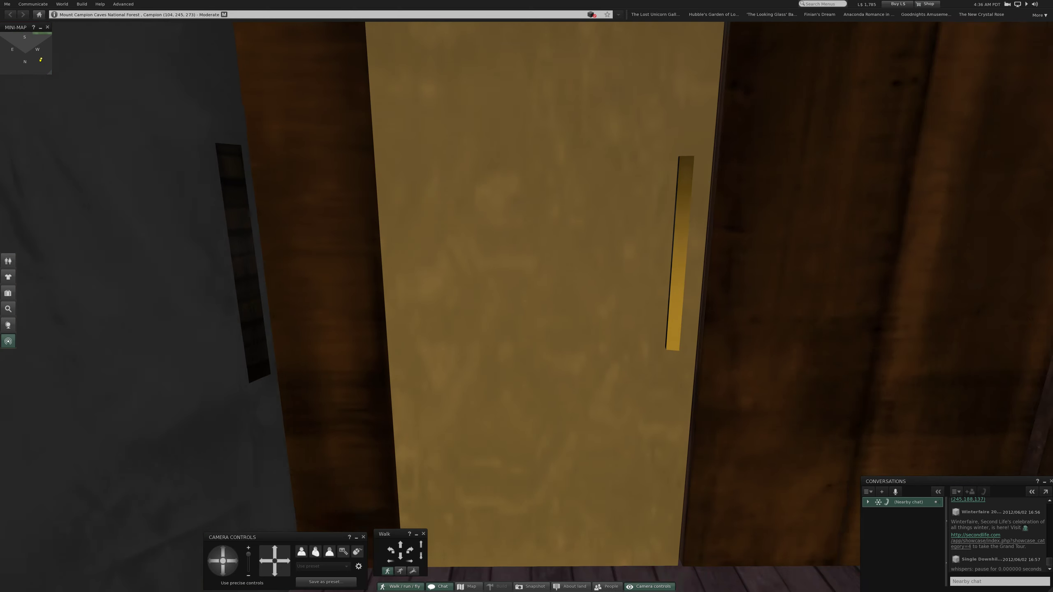
{"action": "left_click_drag", "start_coordinate": [455, 372], "coordinate": [329, 373]}
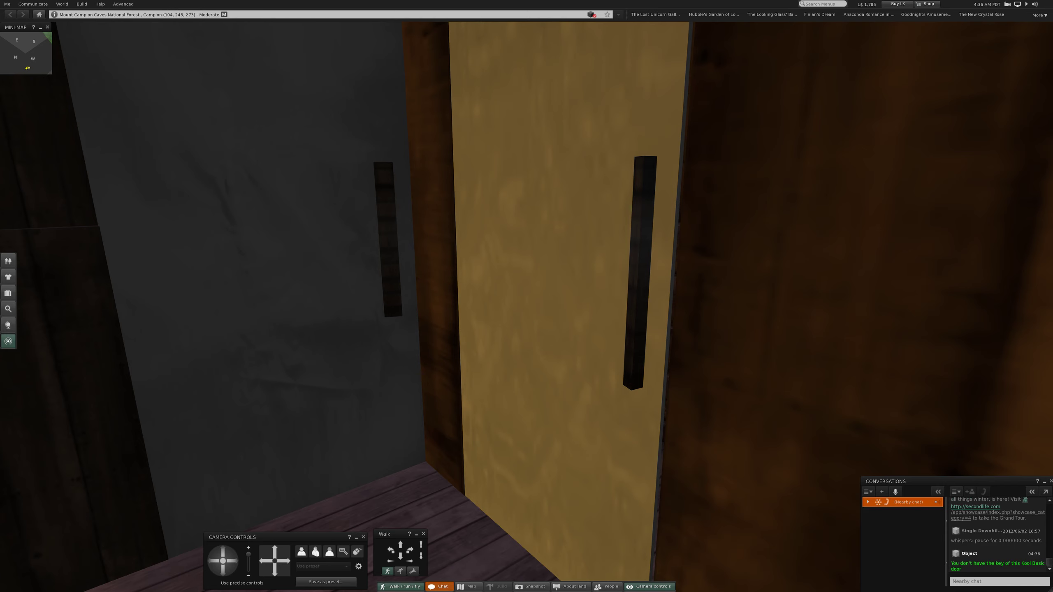
{"action": "left_click_drag", "start_coordinate": [582, 301], "coordinate": [411, 302]}
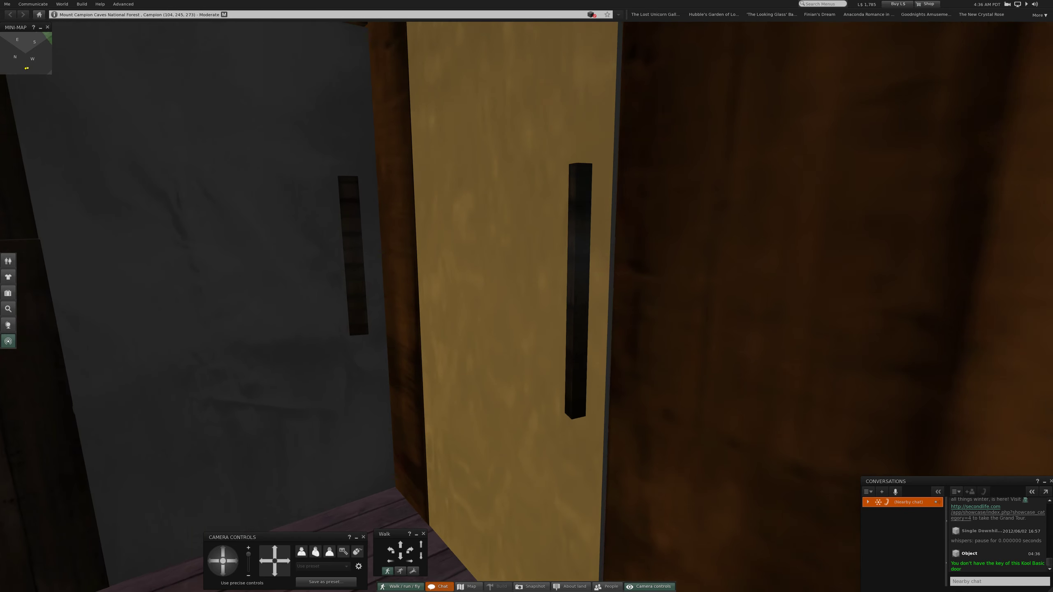
{"action": "key", "text": "Left"}
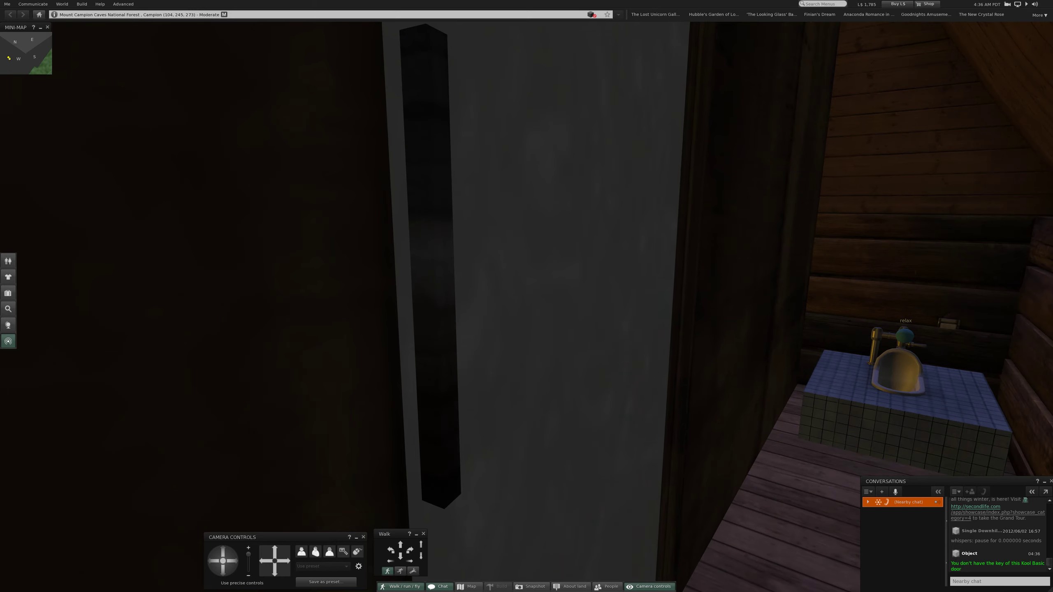
{"action": "key", "text": "Up"}
{"action": "key", "text": "Up"}
{"action": "key", "text": "Up"}
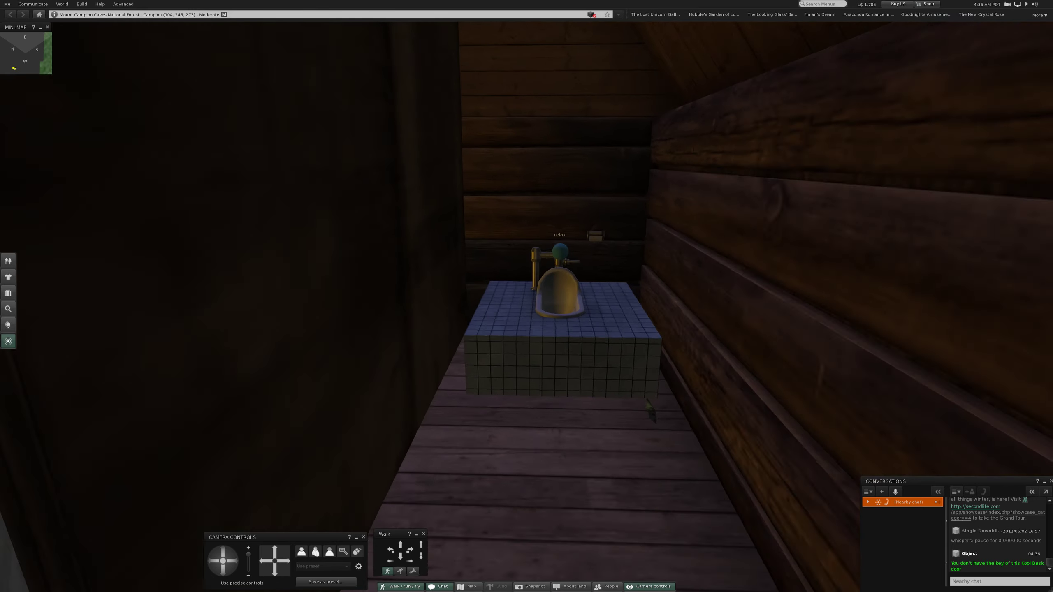
{"action": "key", "text": "Left"}
{"action": "key", "text": "Left"}
{"action": "key", "text": "Left"}
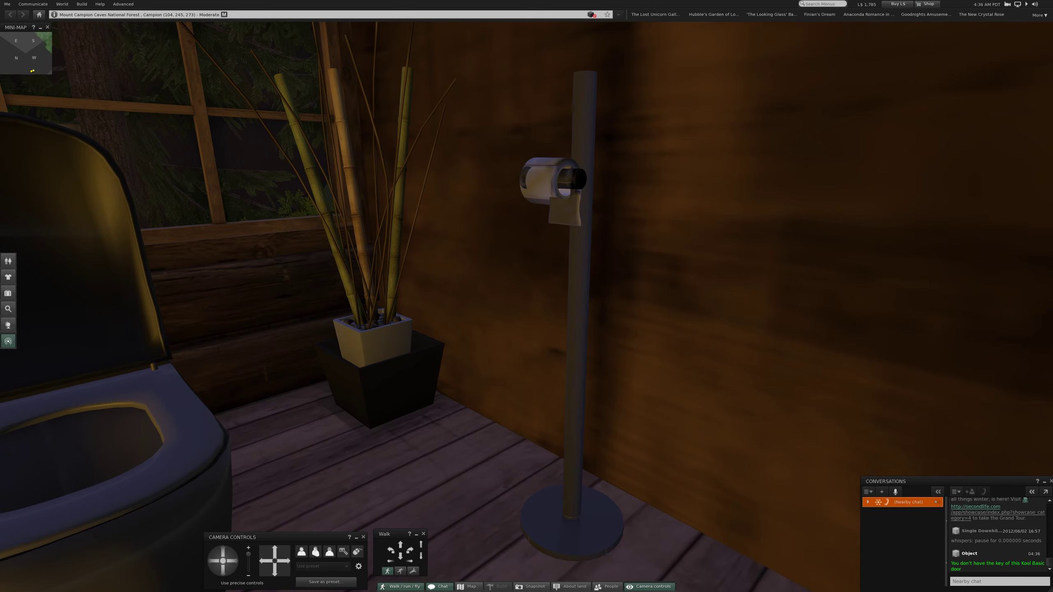
{"action": "key", "text": "Left"}
{"action": "key", "text": "Left"}
{"action": "key", "text": "Left"}
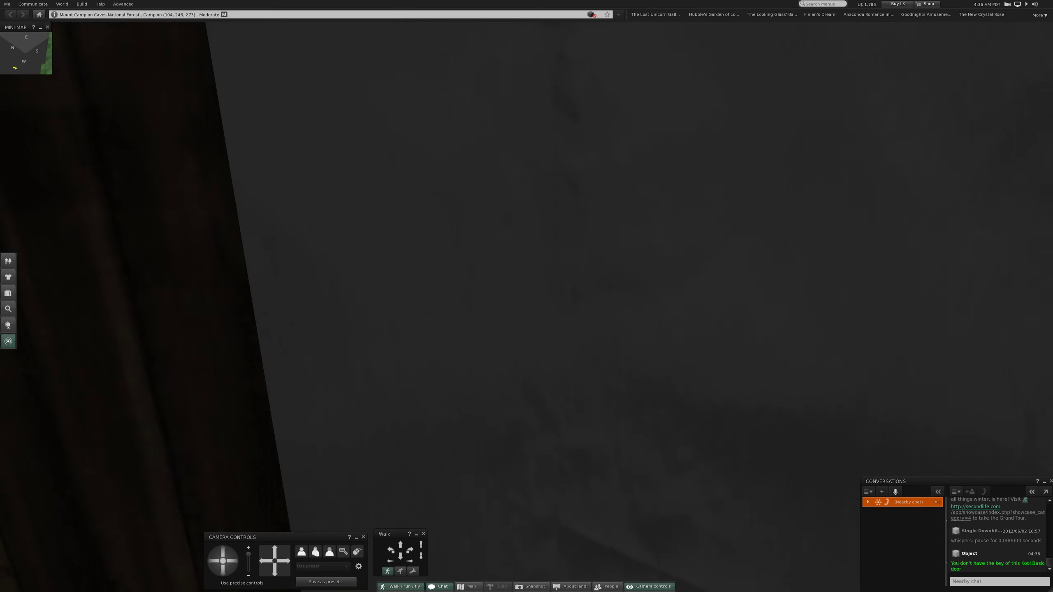
{"action": "key", "text": "Left"}
{"action": "key", "text": "Left"}
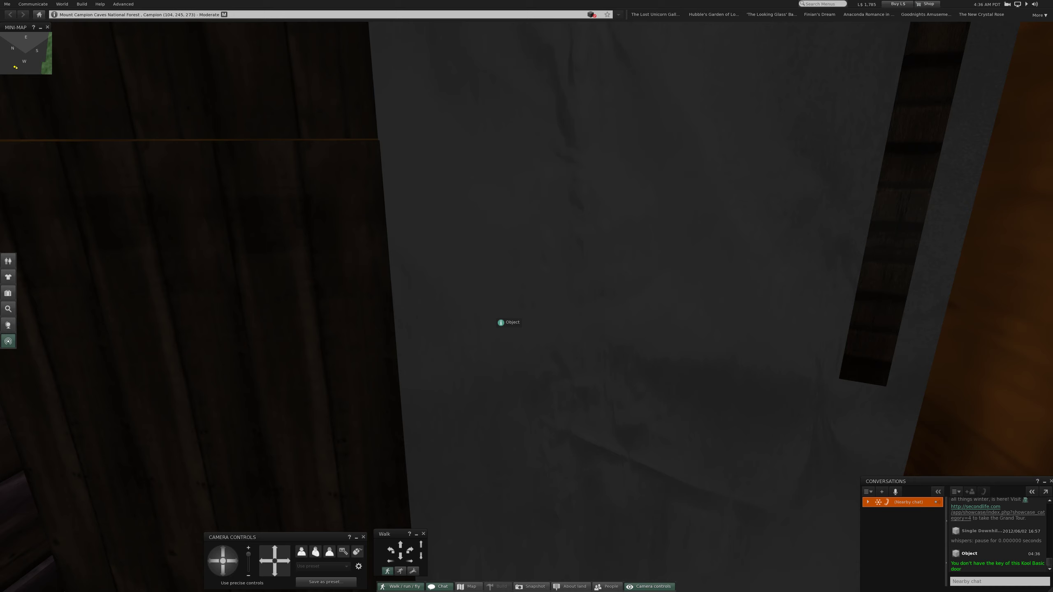
{"action": "key", "text": "Left"}
{"action": "key", "text": "Left"}
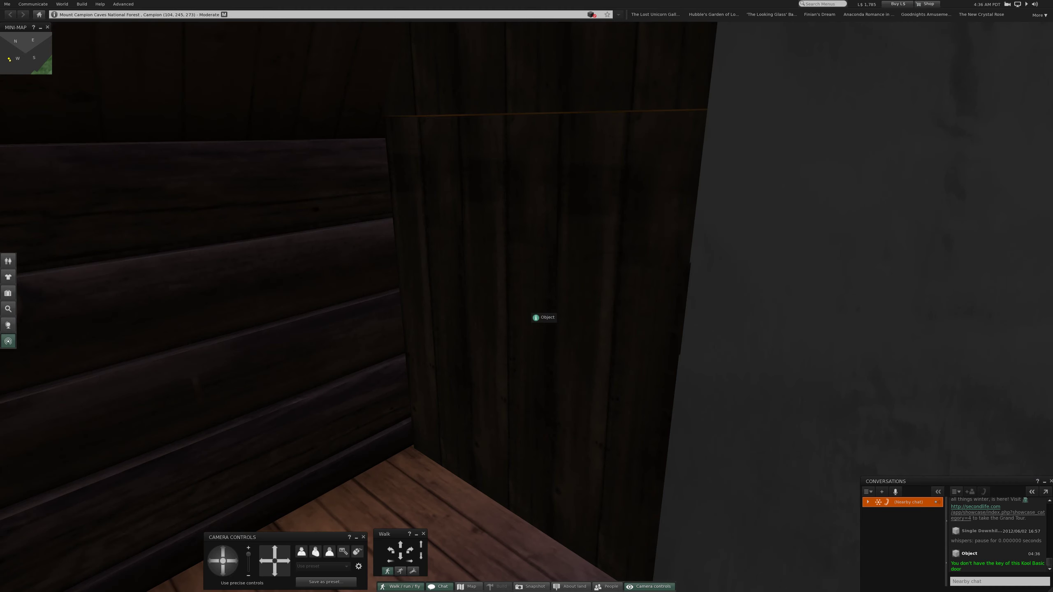
{"action": "key", "text": "Escape"}
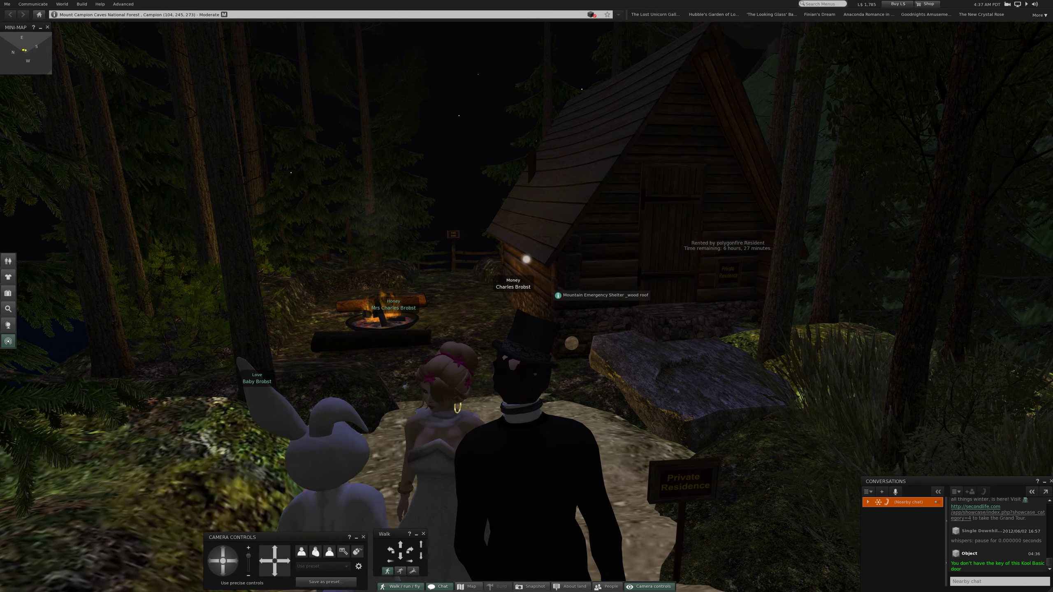
Step: Orbit around the cabin's roof, doorway, window wall and corner, then reset the view
{"action": "left_click", "coordinate": [559, 294], "text": "alt"}
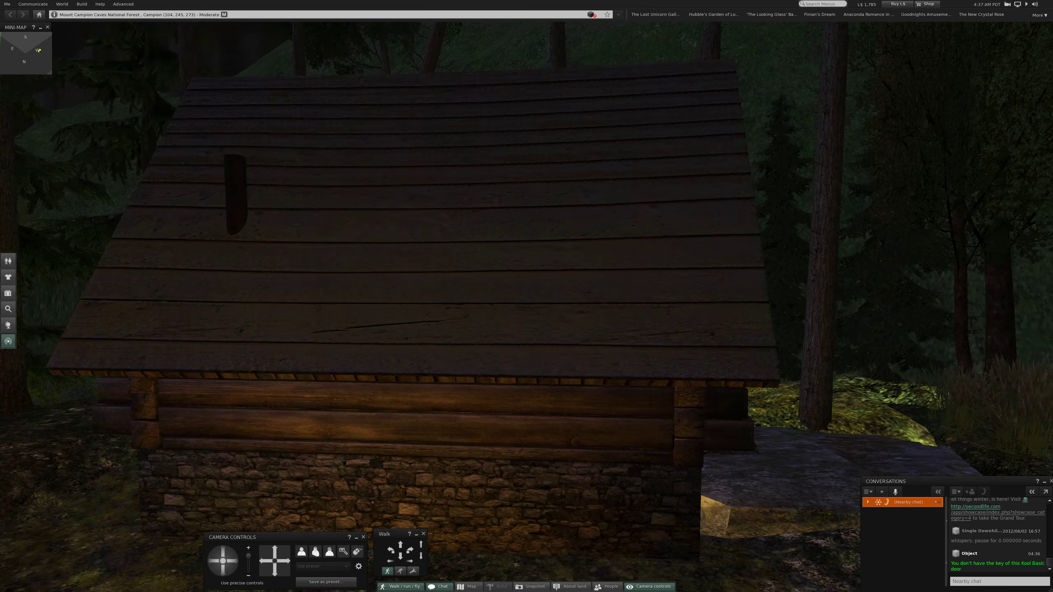
{"action": "left_click_drag", "start_coordinate": [526, 296], "coordinate": [411, 296]}
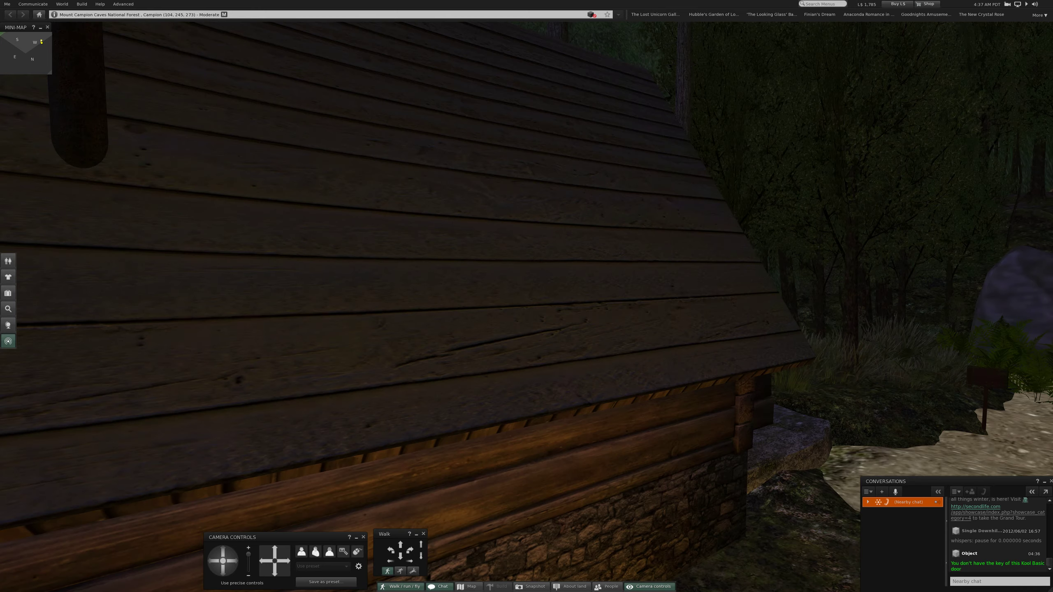
{"action": "left_click_drag", "start_coordinate": [527, 296], "coordinate": [330, 296]}
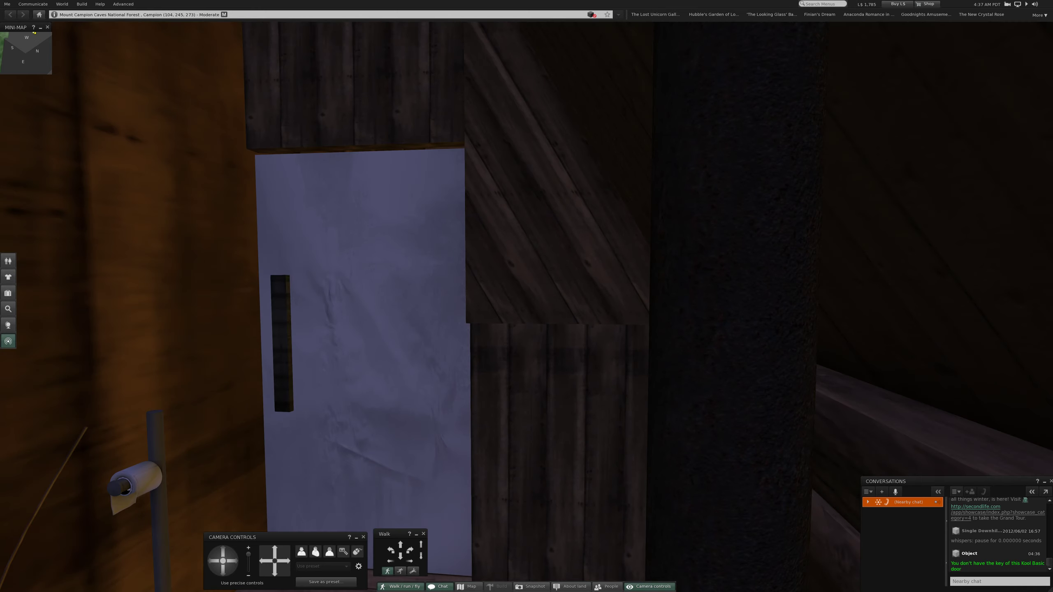
{"action": "left_click_drag", "start_coordinate": [526, 296], "coordinate": [370, 296]}
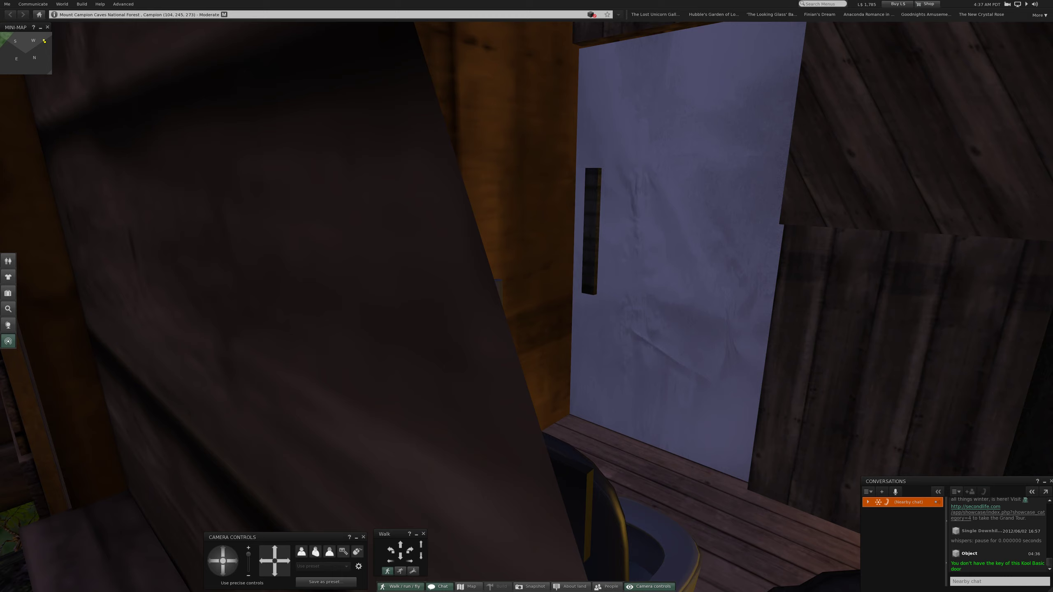
{"action": "left_click_drag", "start_coordinate": [526, 296], "coordinate": [370, 297]}
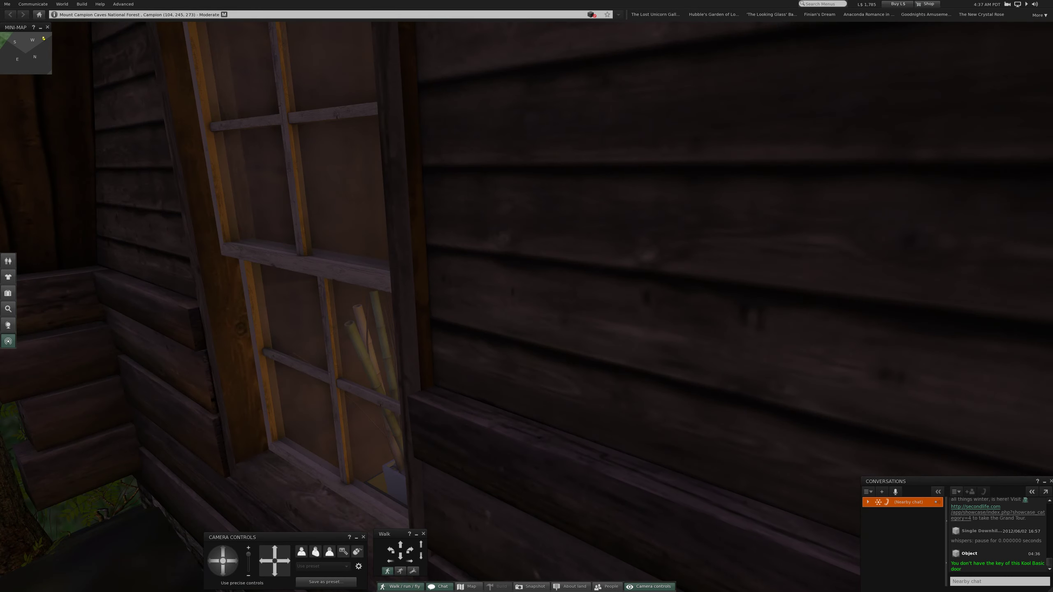
{"action": "left_click_drag", "start_coordinate": [527, 296], "coordinate": [370, 297]}
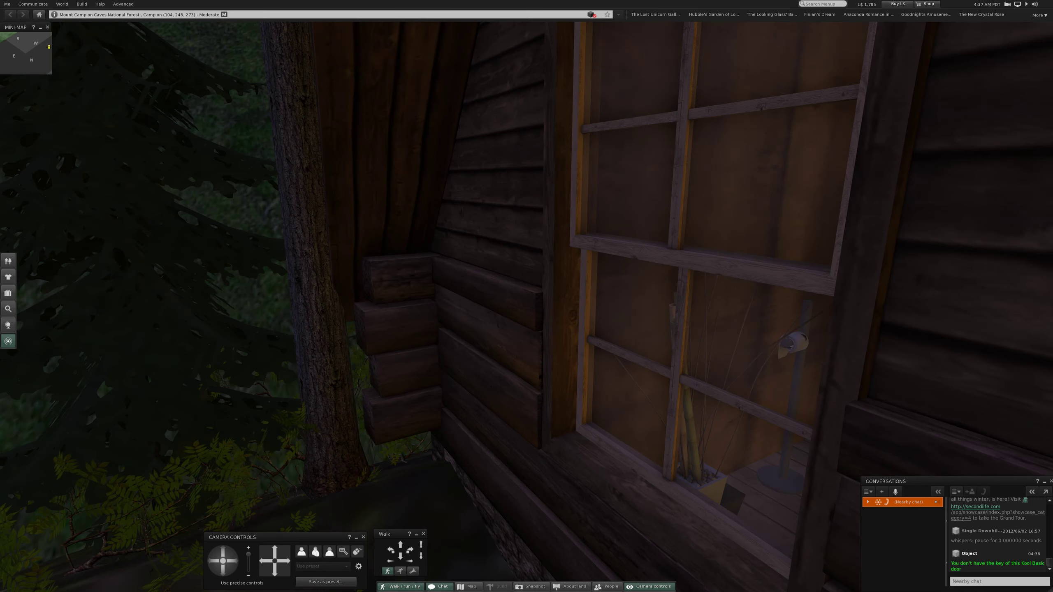
{"action": "key", "text": "Escape"}
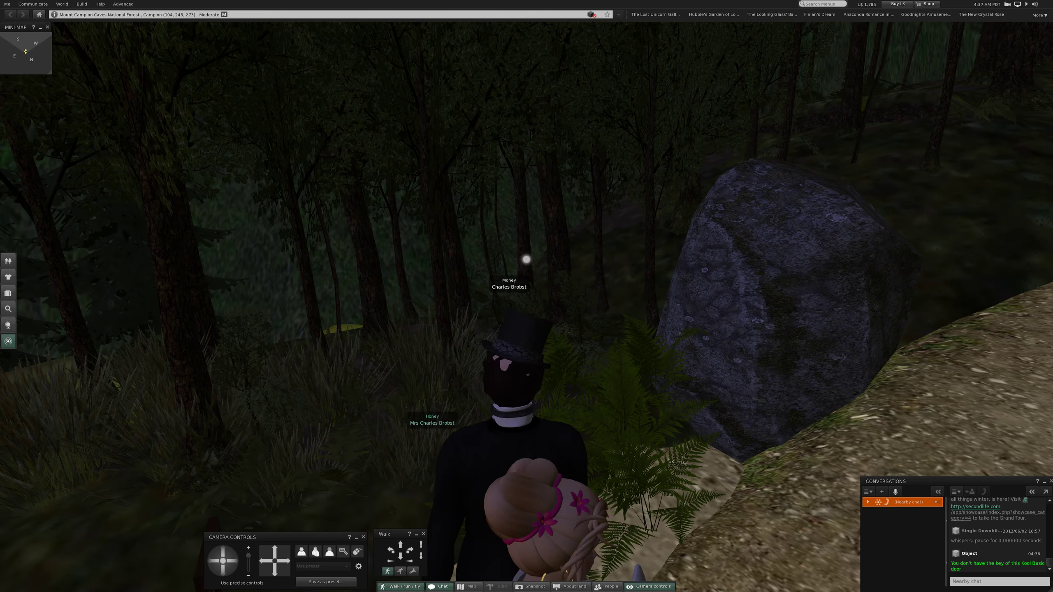
Step: Turn the group past the campfire and lead them into the trees beside the cabin
{"action": "key", "text": "Left"}
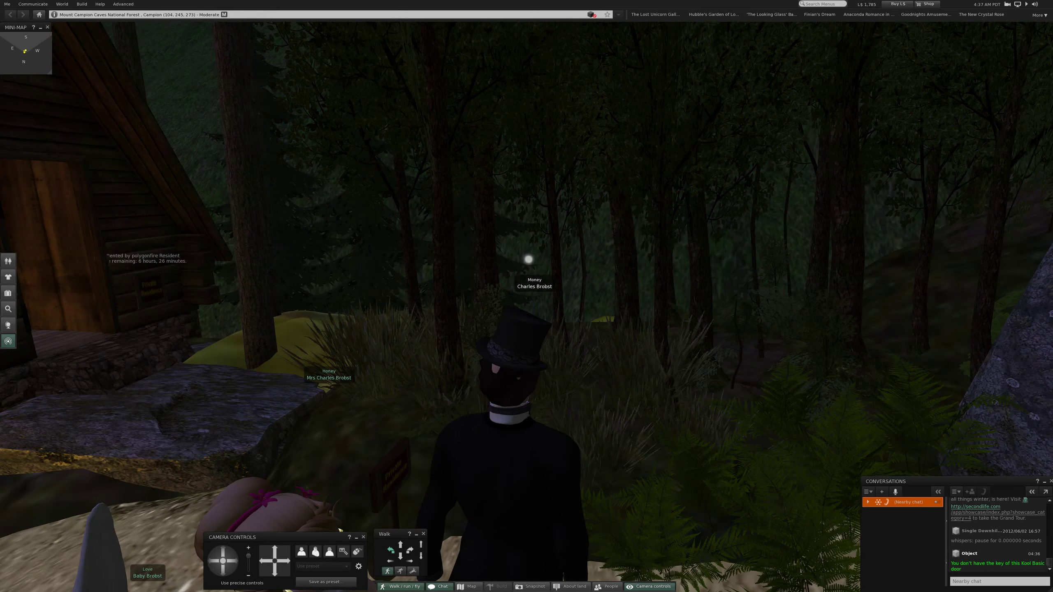
{"action": "key", "text": "Left"}
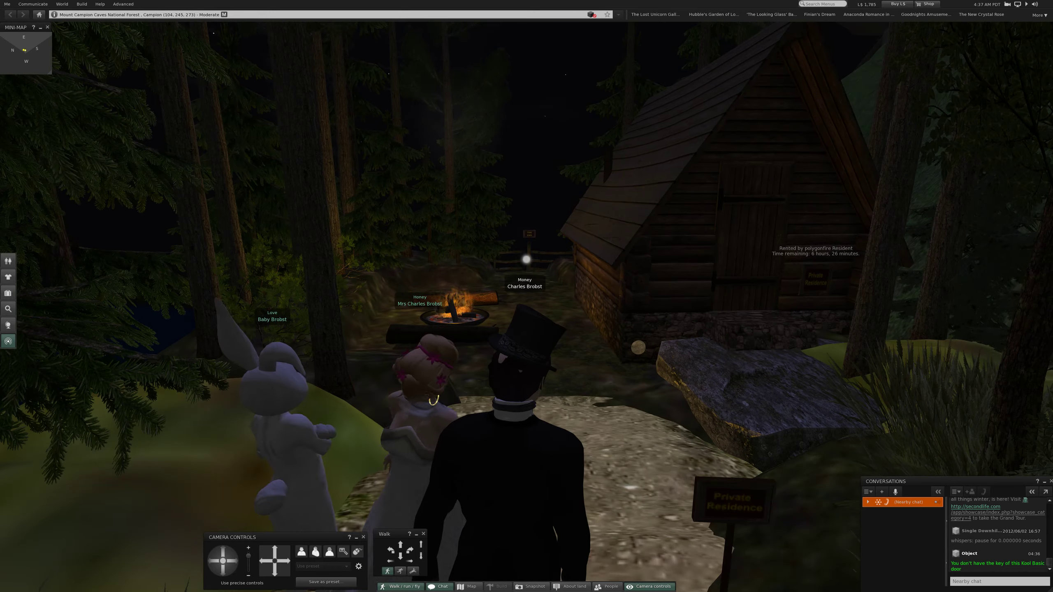
{"action": "key", "text": "Up"}
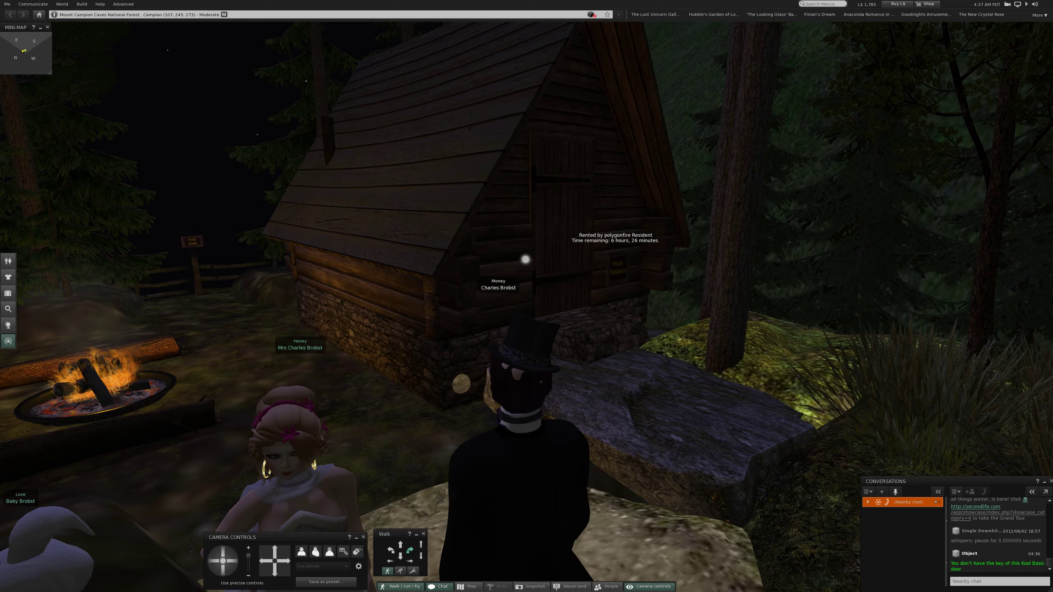
{"action": "key", "text": "Right"}
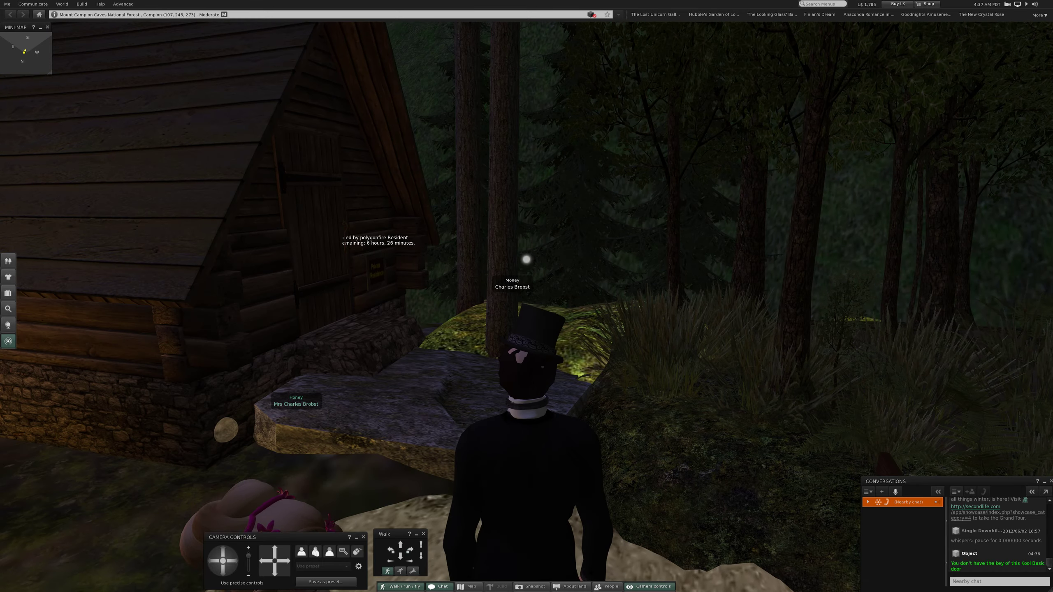
{"action": "key", "text": "Left"}
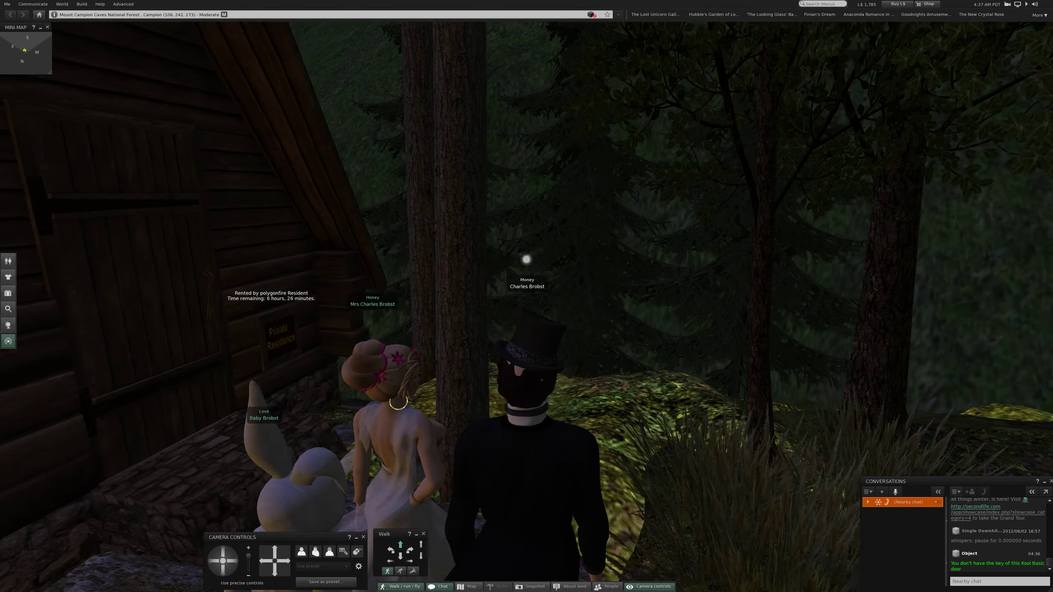
{"action": "key", "text": "Up"}
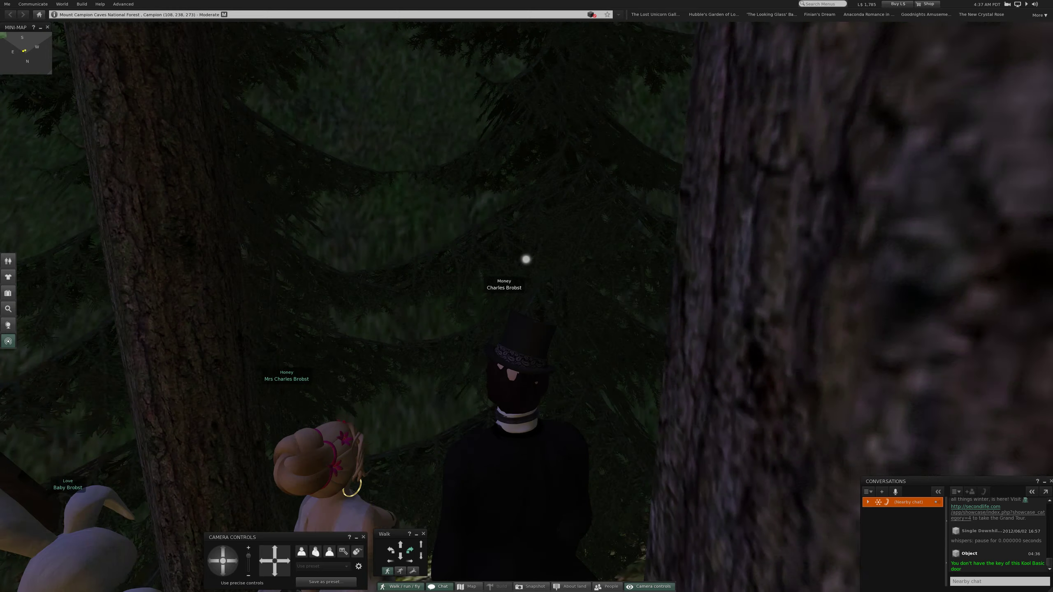
{"action": "key", "text": "Right"}
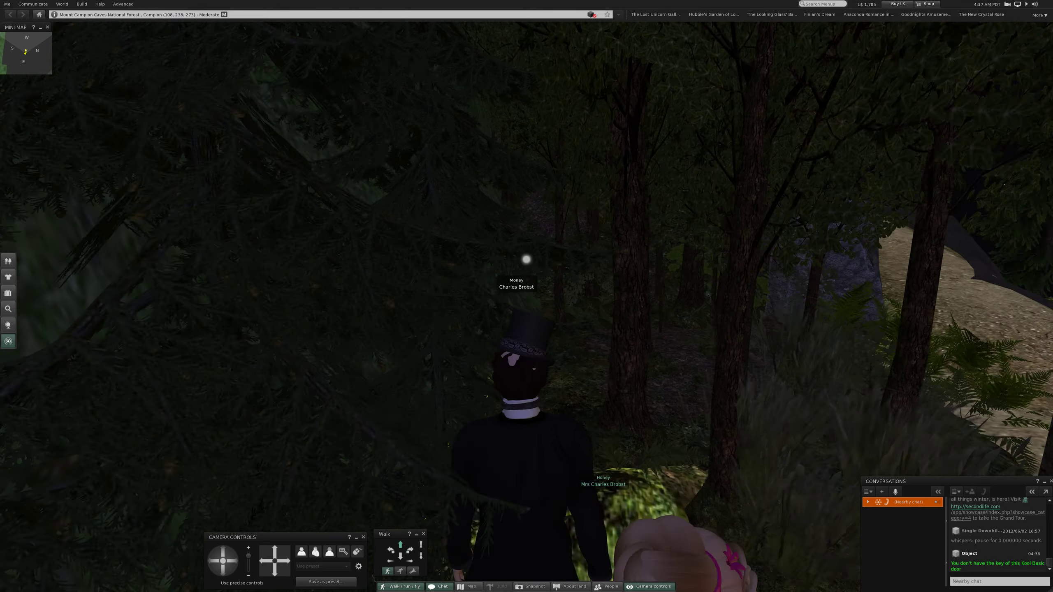
{"action": "key", "text": "Up"}
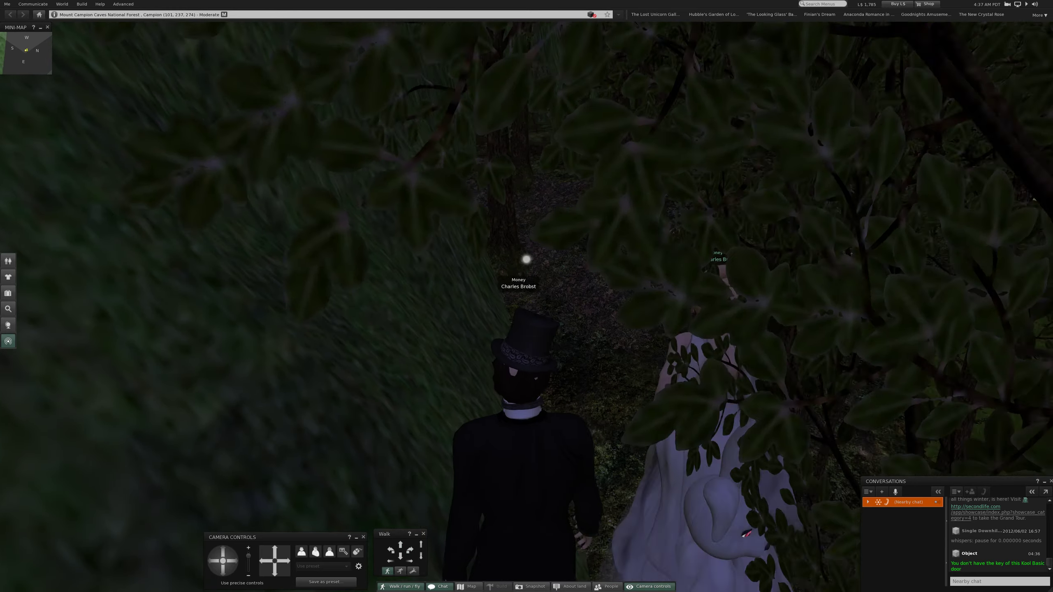
Step: Walk the group through the foliage and along the dark forest trail
{"action": "key", "text": "Up"}
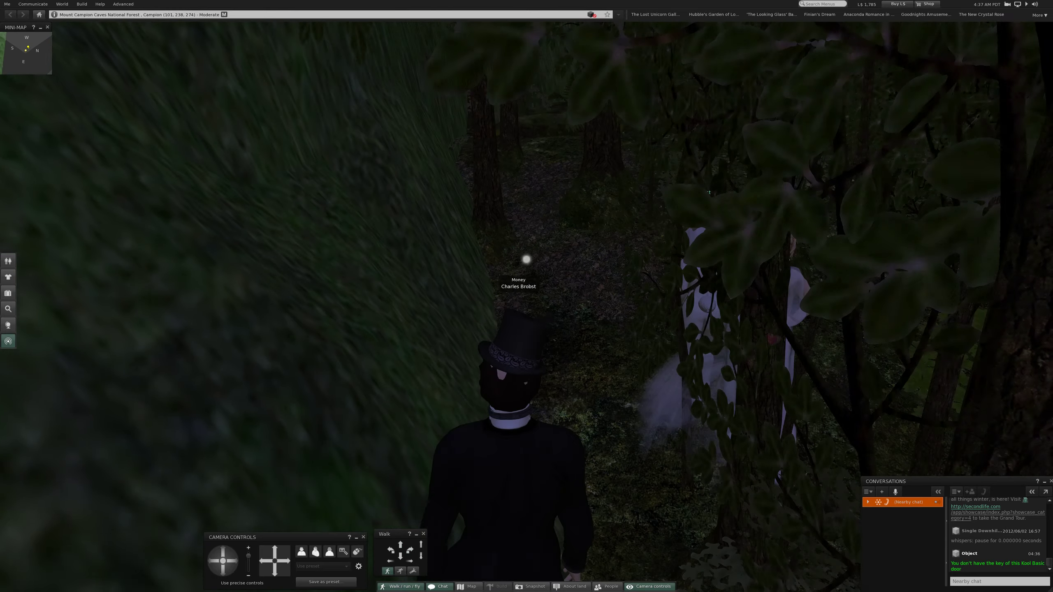
{"action": "key", "text": "Up"}
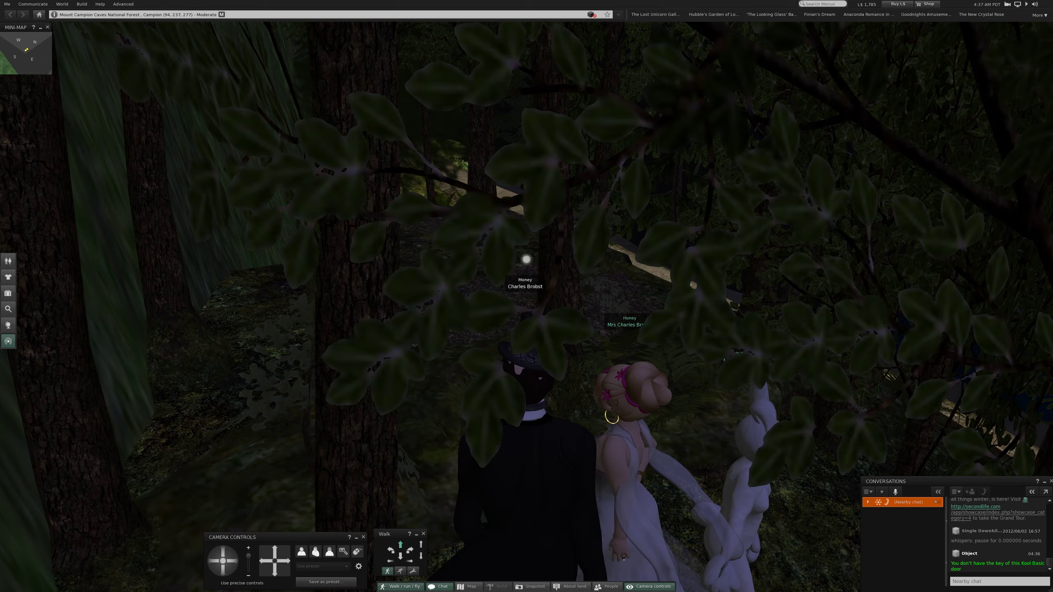
{"action": "key", "text": "Up"}
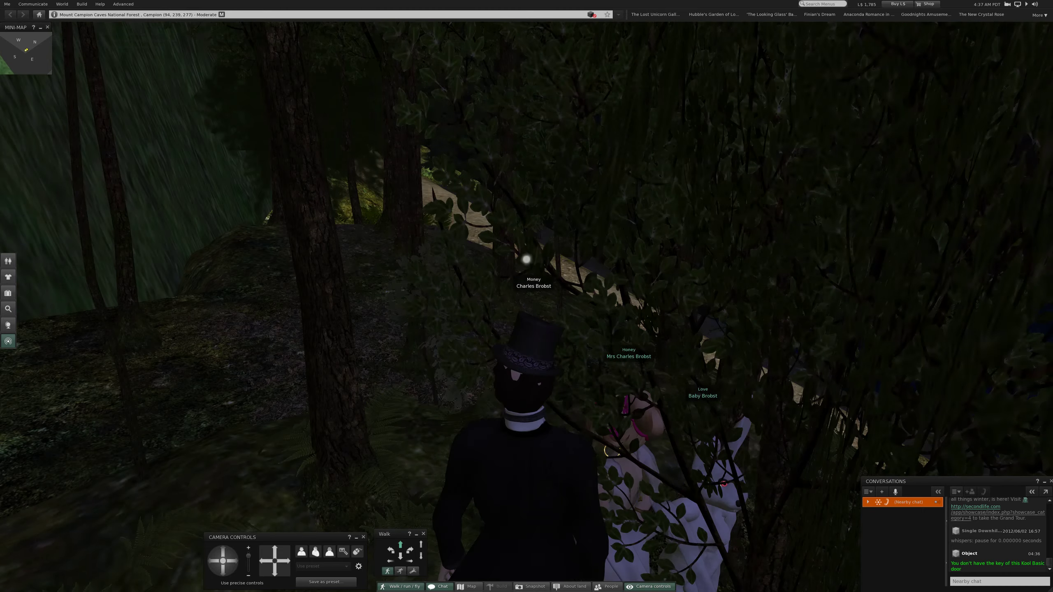
{"action": "key", "text": "Up"}
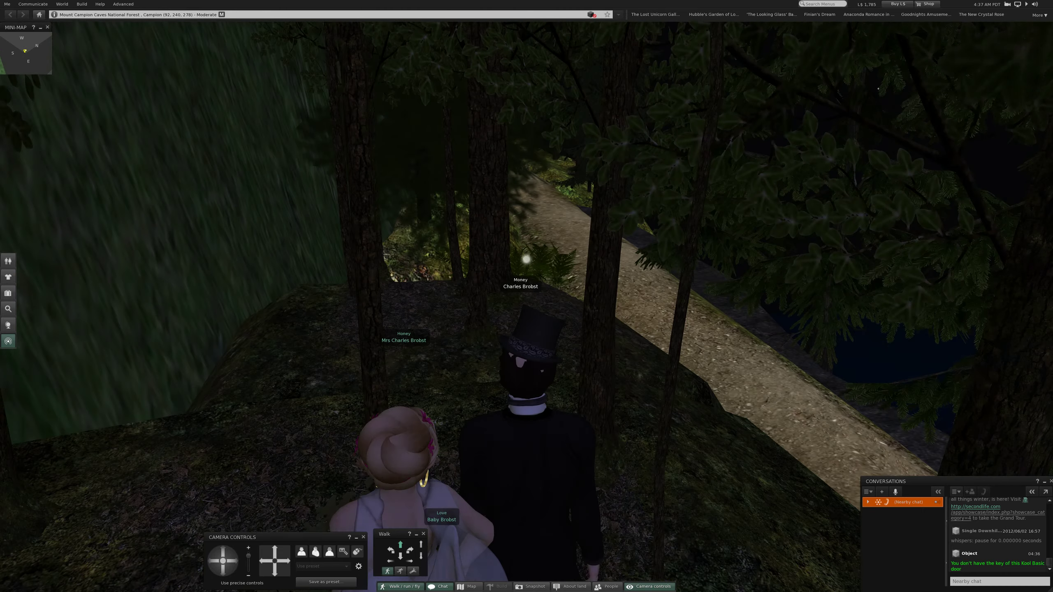
{"action": "key", "text": "Up"}
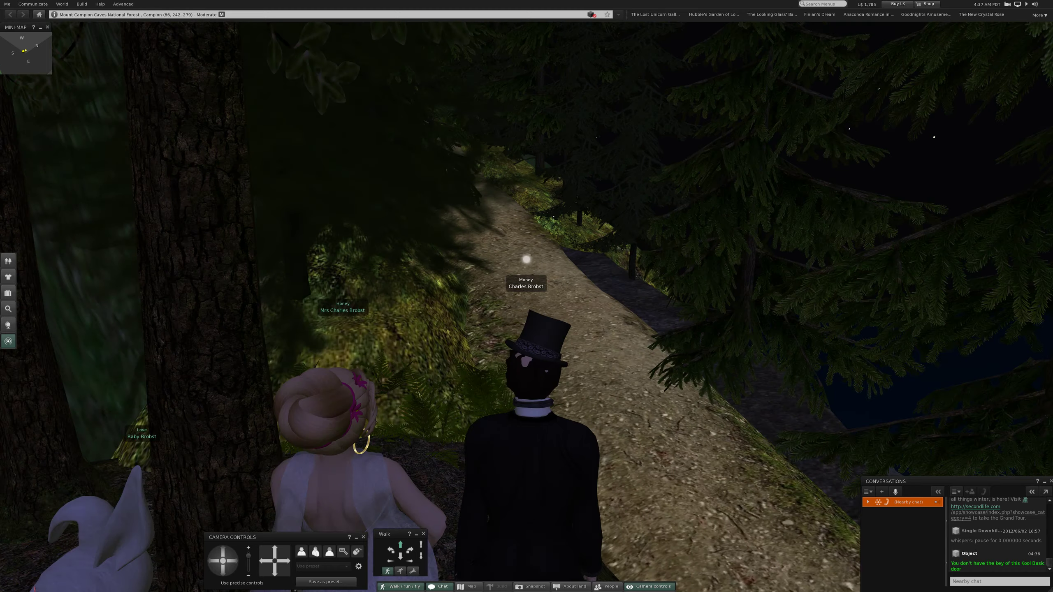
{"action": "key", "text": "Up"}
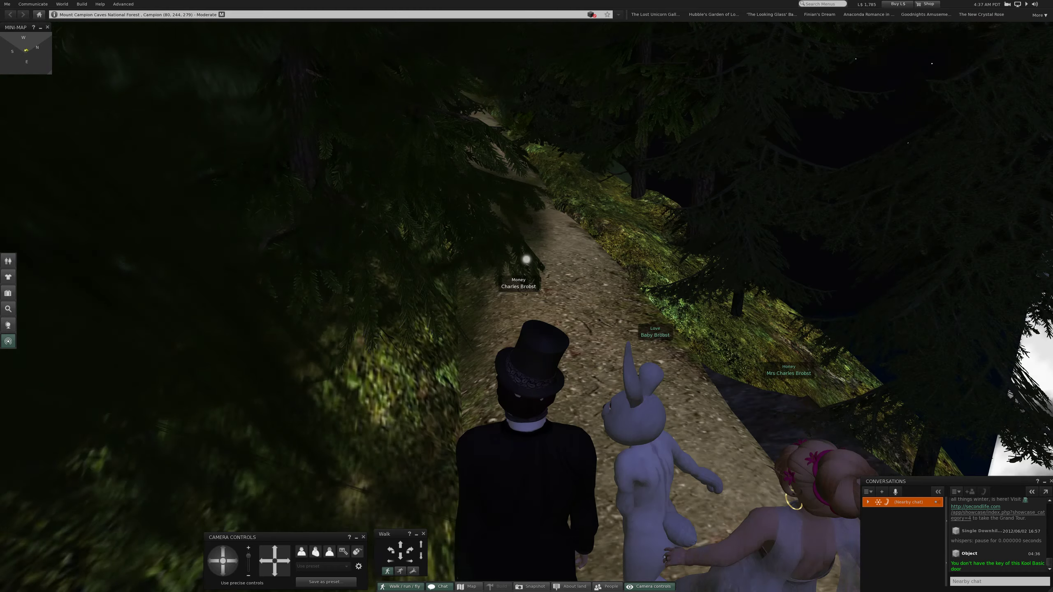
{"action": "key", "text": "Up"}
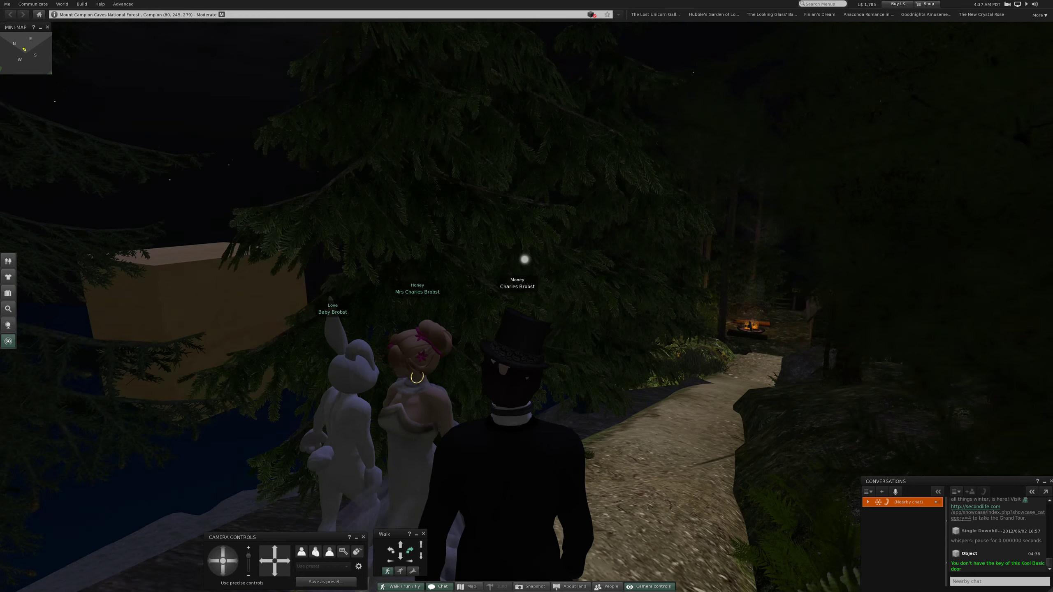
{"action": "key", "text": "Left"}
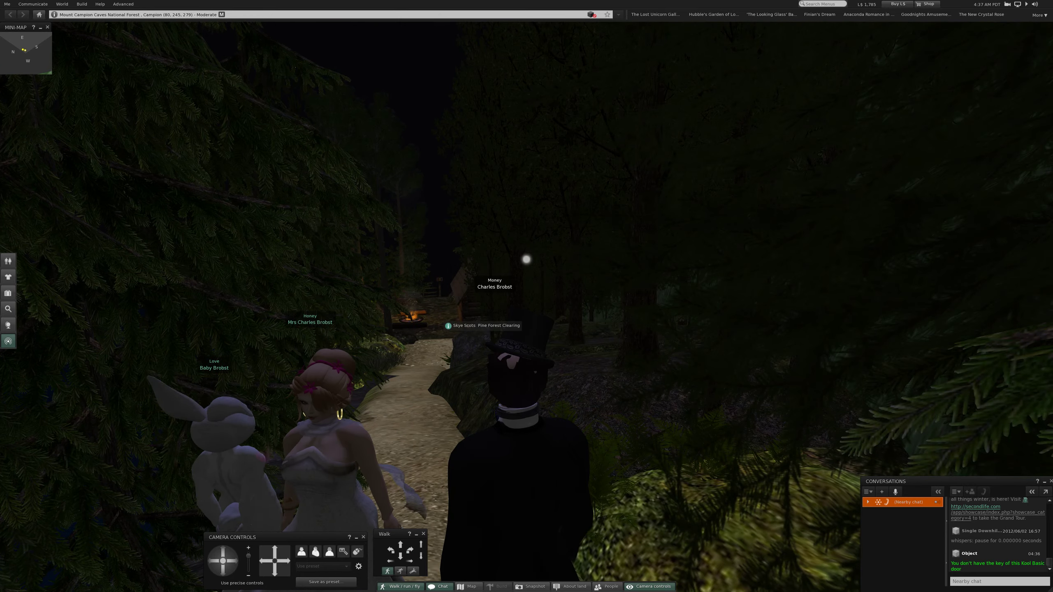
{"action": "scroll", "coordinate": [527, 297], "scroll_direction": "down", "scroll_amount": 8}
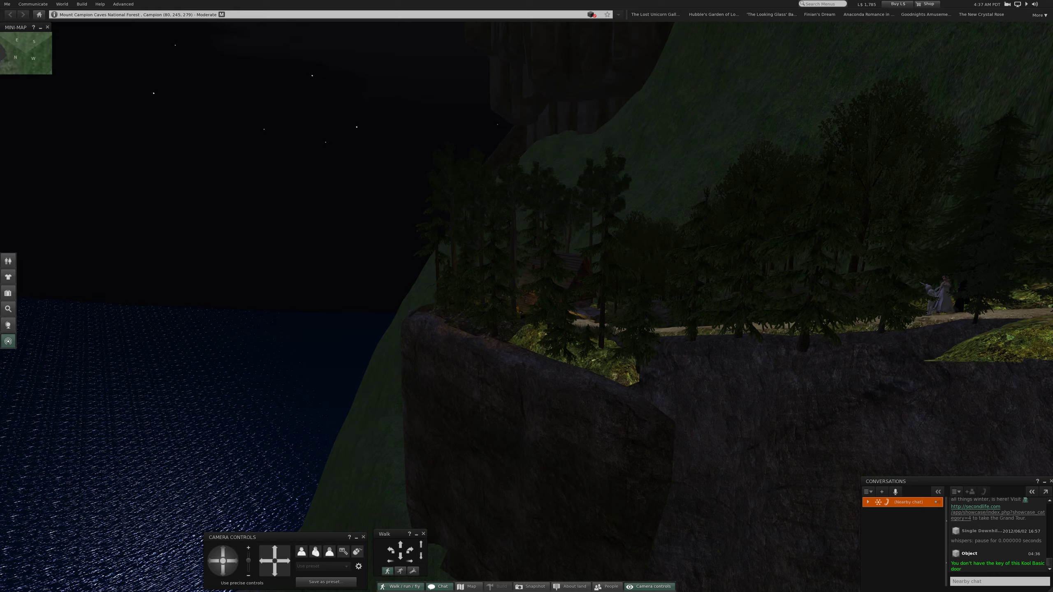
Step: Sweep the view past cliffs, fence and mountains until the cabin porch with its bench and picnic table appears
{"action": "key", "text": "Left"}
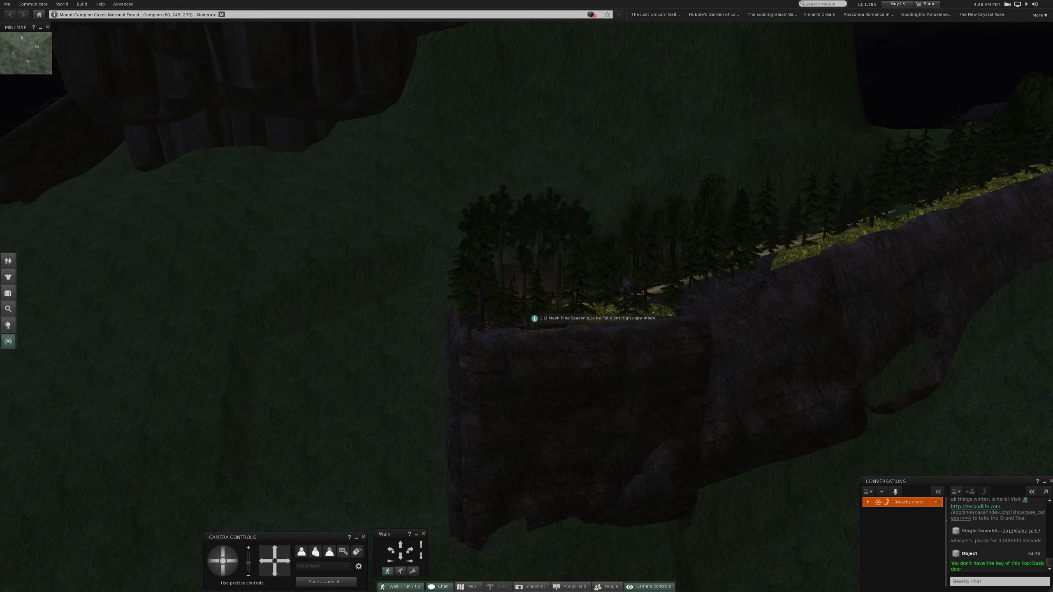
{"action": "key", "text": "Left"}
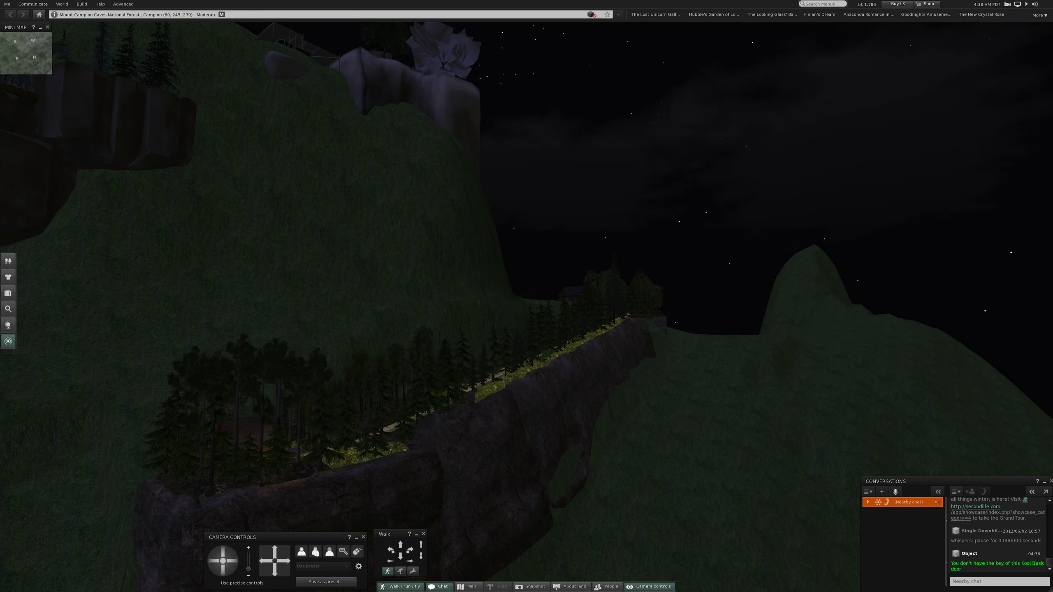
{"action": "key", "text": "Left"}
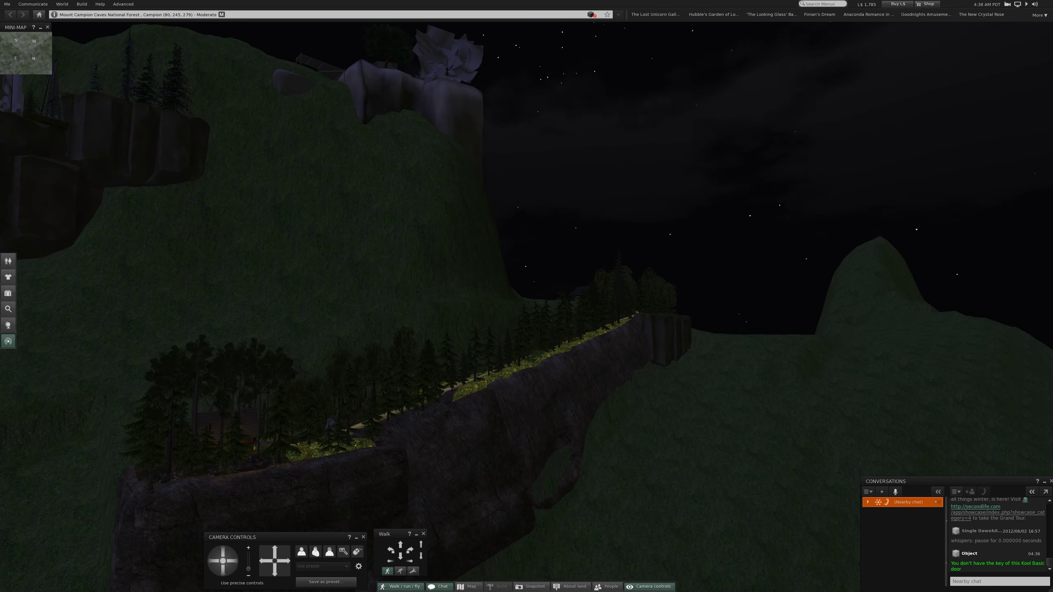
{"action": "key", "text": "Left"}
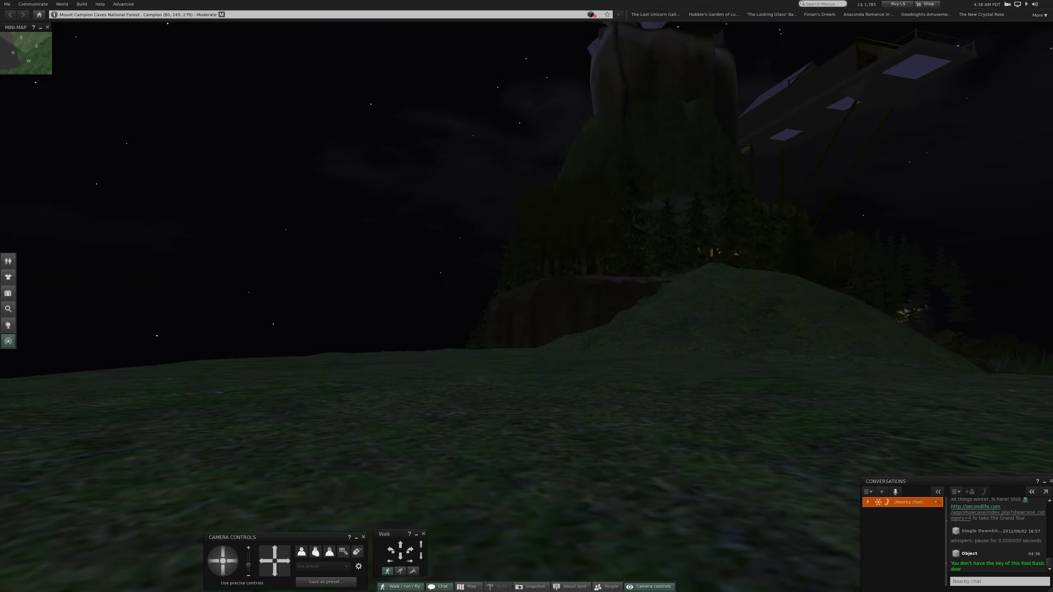
{"action": "key", "text": "Left"}
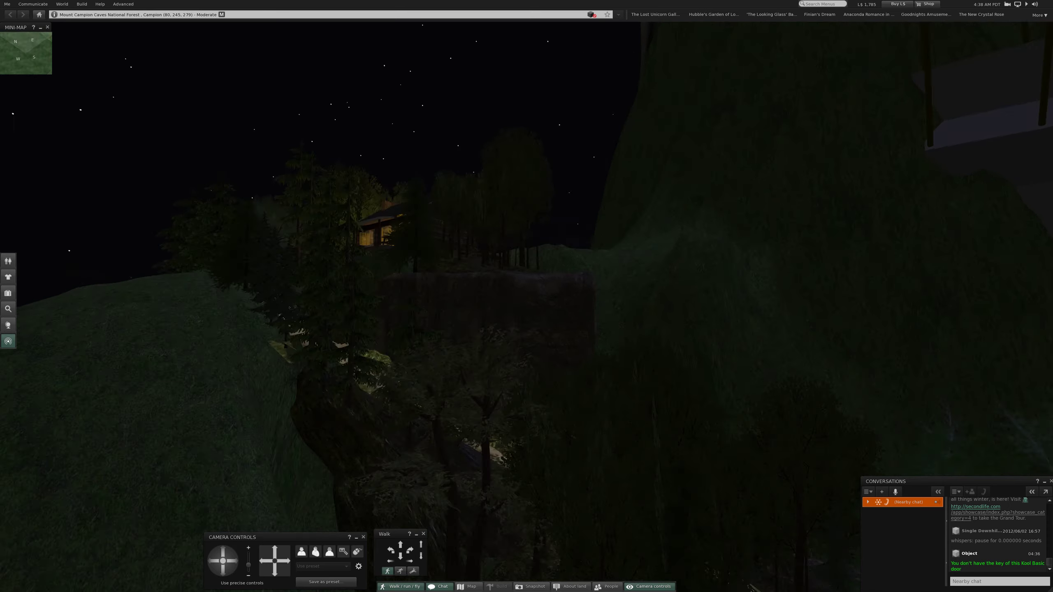
{"action": "key", "text": "Left"}
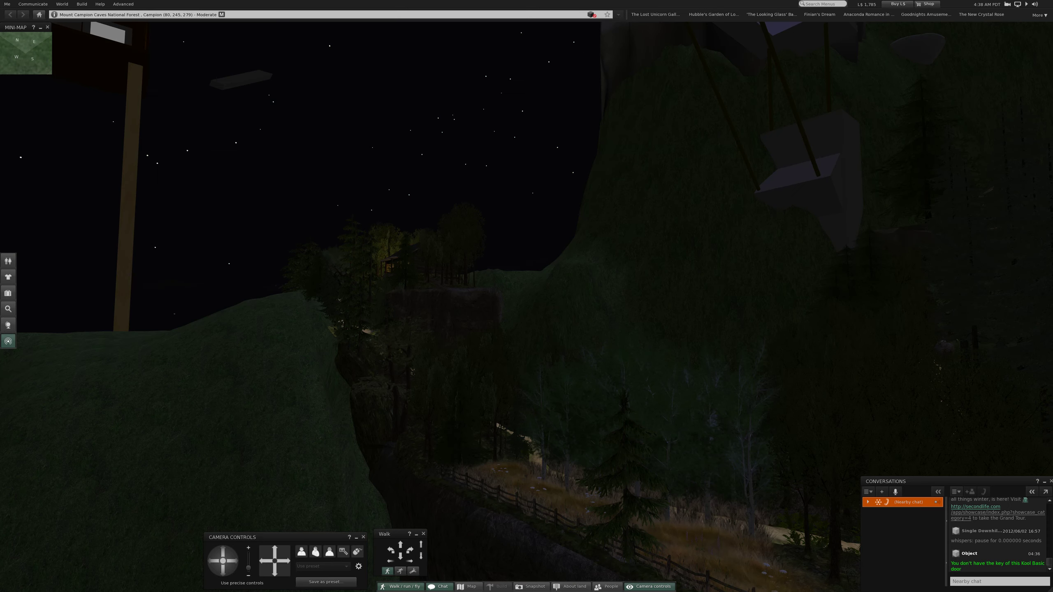
{"action": "key", "text": "Left"}
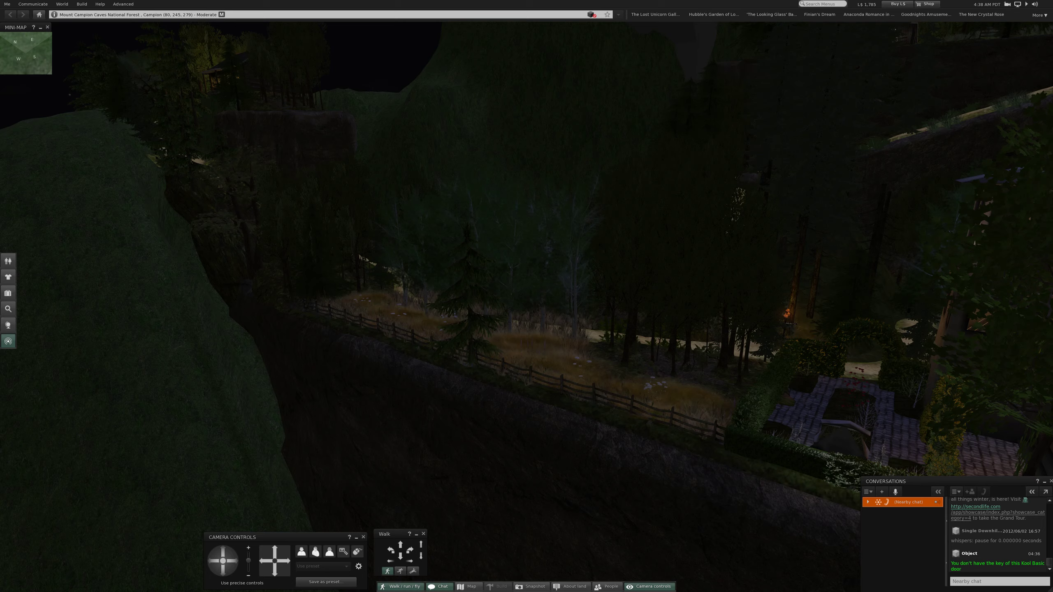
{"action": "key", "text": "Left"}
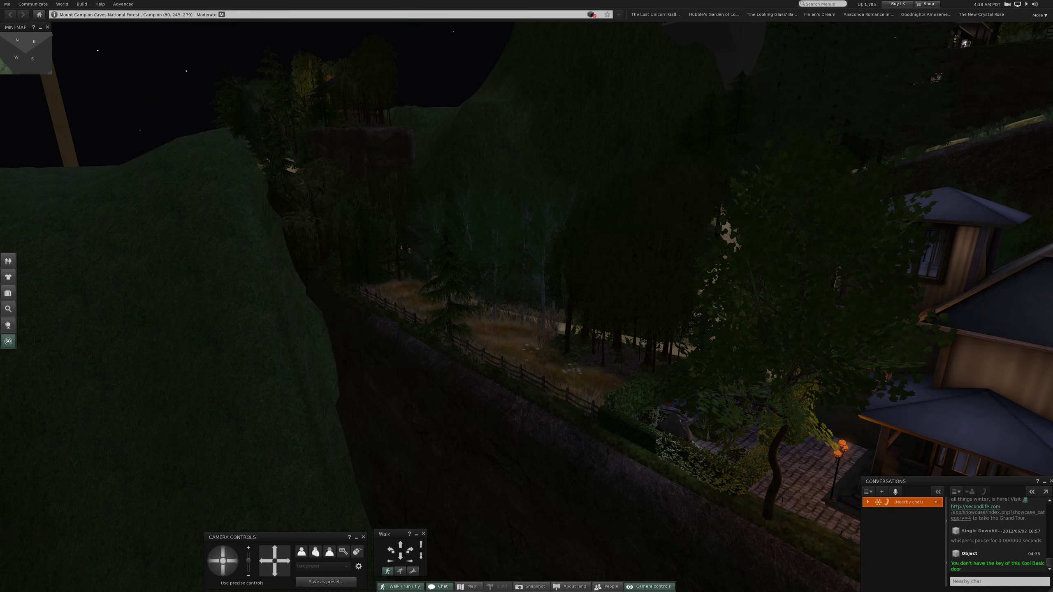
{"action": "key", "text": "Left"}
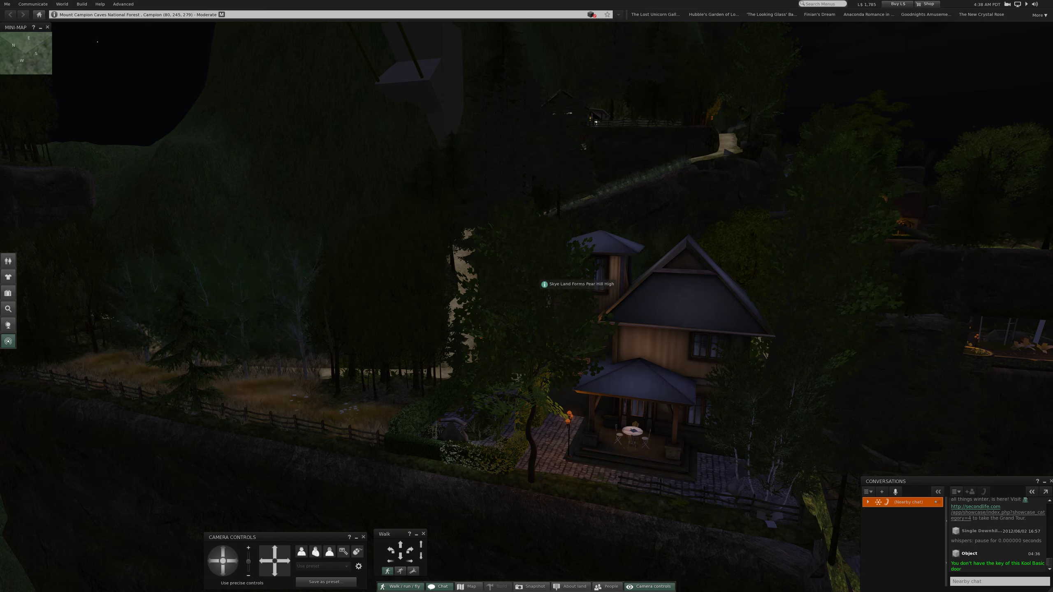
{"action": "key", "text": "Down"}
{"action": "key", "text": "Down"}
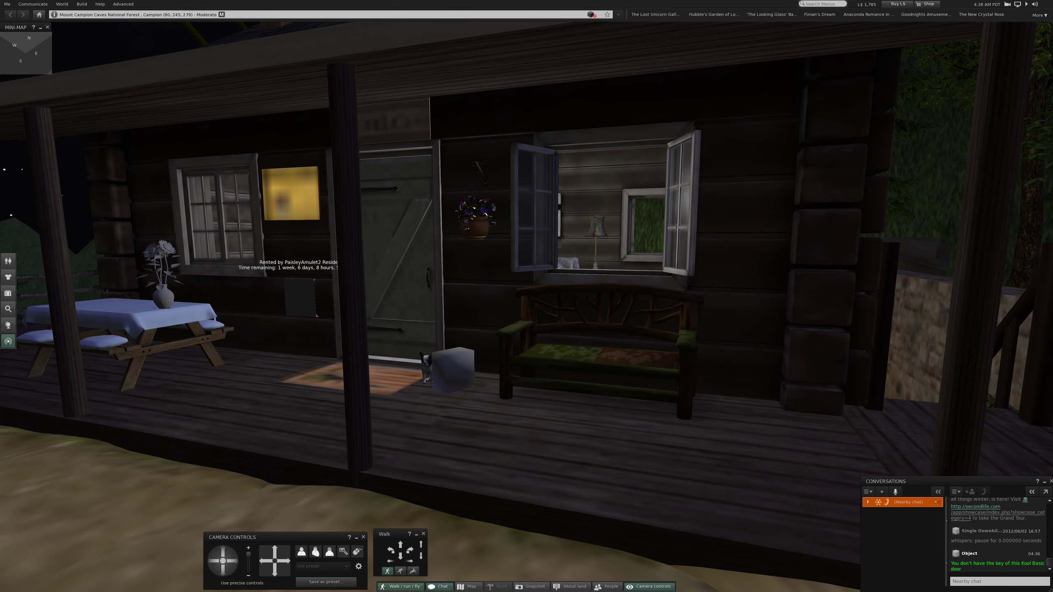
Step: Sit on the rustic pine log porch bench, then stand up beside it
{"action": "left_click", "coordinate": [592, 353]}
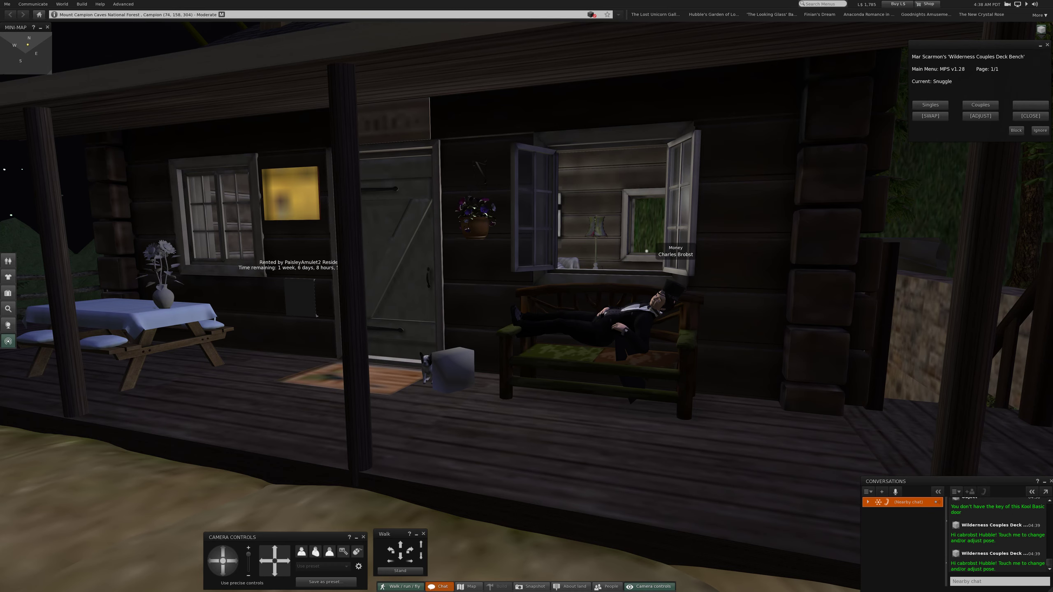
{"action": "key", "text": "Return"}
{"action": "key", "text": "Return"}
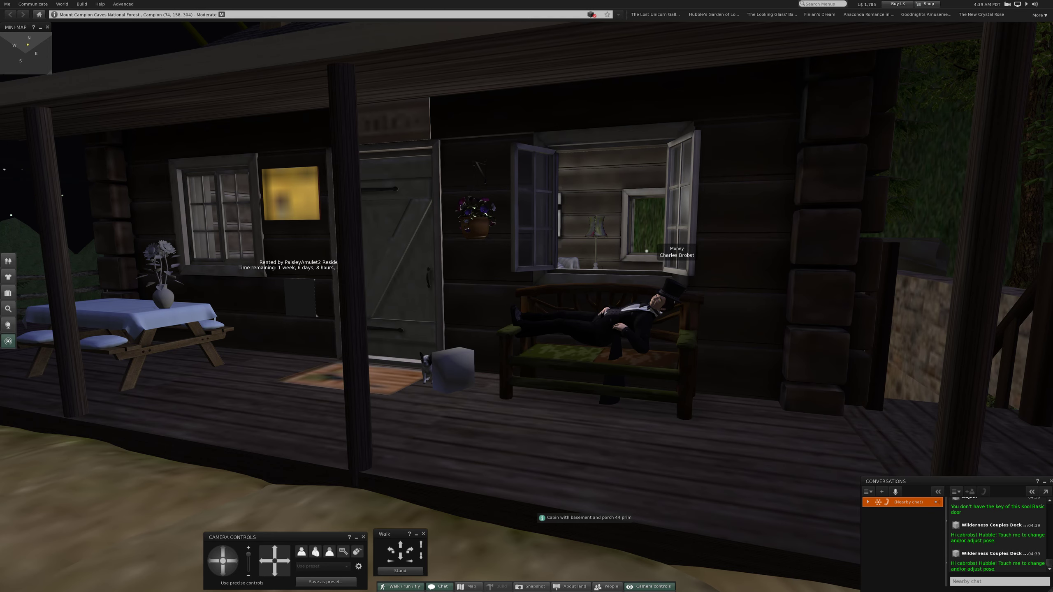
{"action": "left_click", "coordinate": [401, 570]}
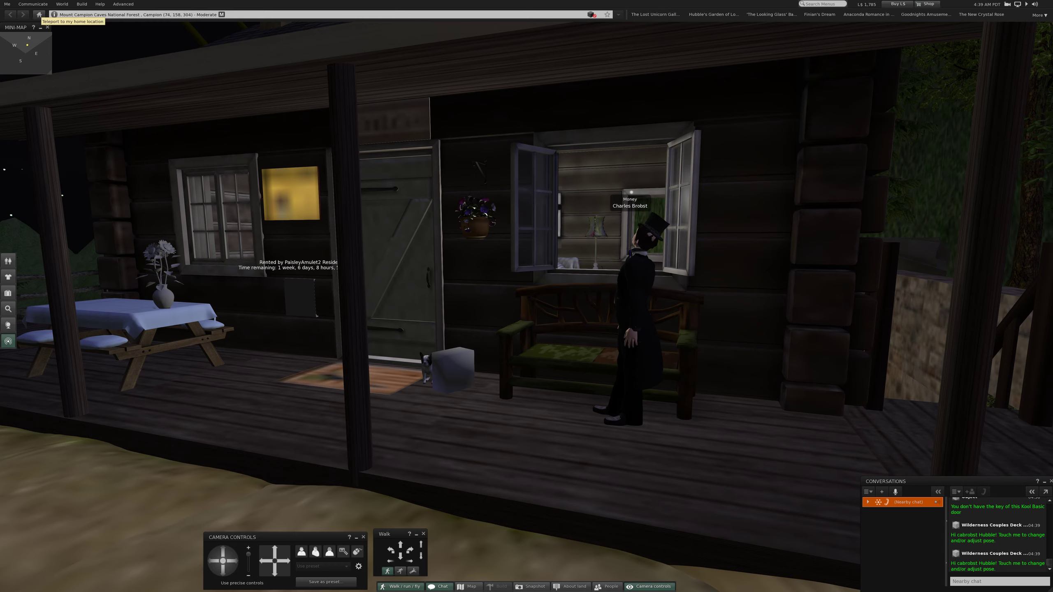
Step: Offer teleports to two online friends from the Friends list, then close the People panel
{"action": "left_click", "coordinate": [33, 4]}
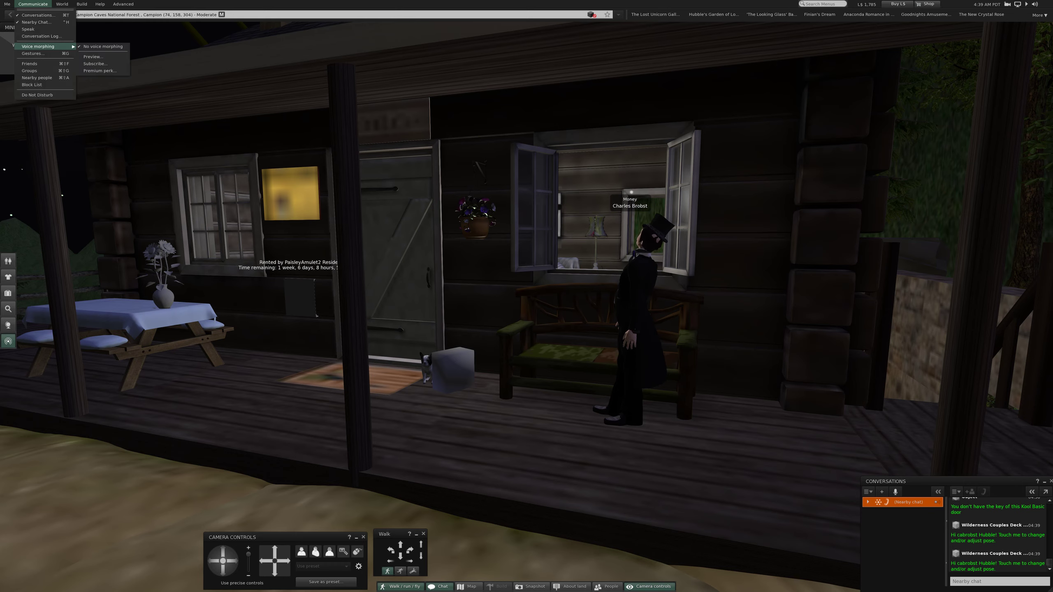
{"action": "left_click", "coordinate": [30, 62]}
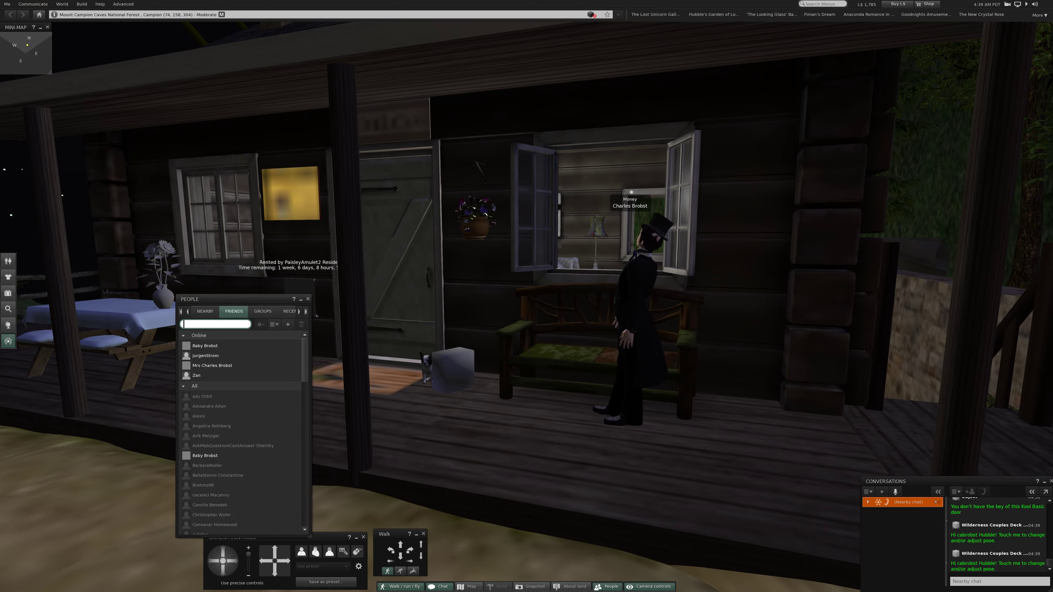
{"action": "mouse_move", "coordinate": [206, 346]}
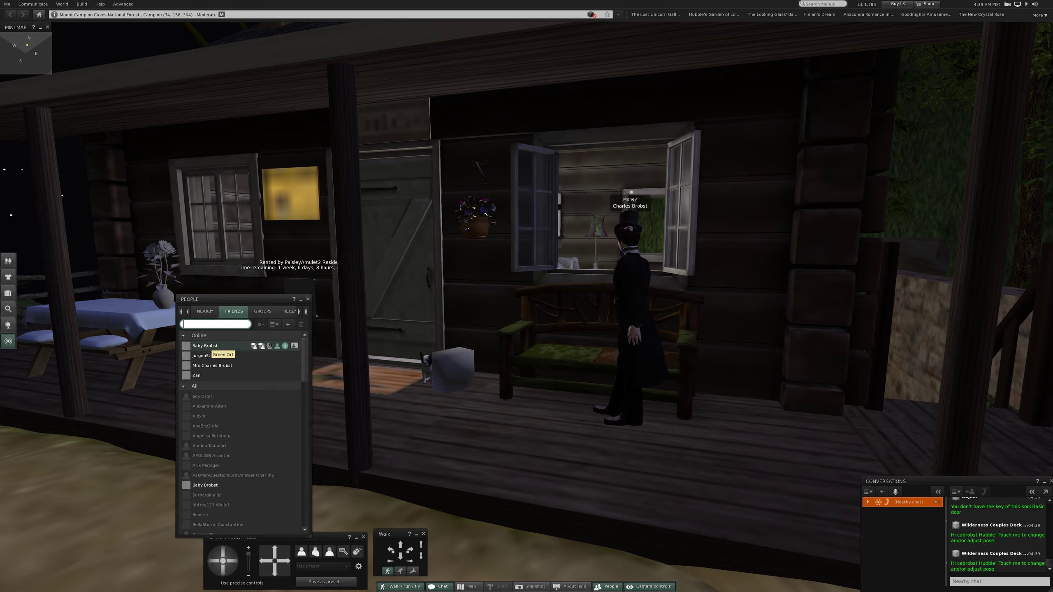
{"action": "right_click", "coordinate": [213, 346]}
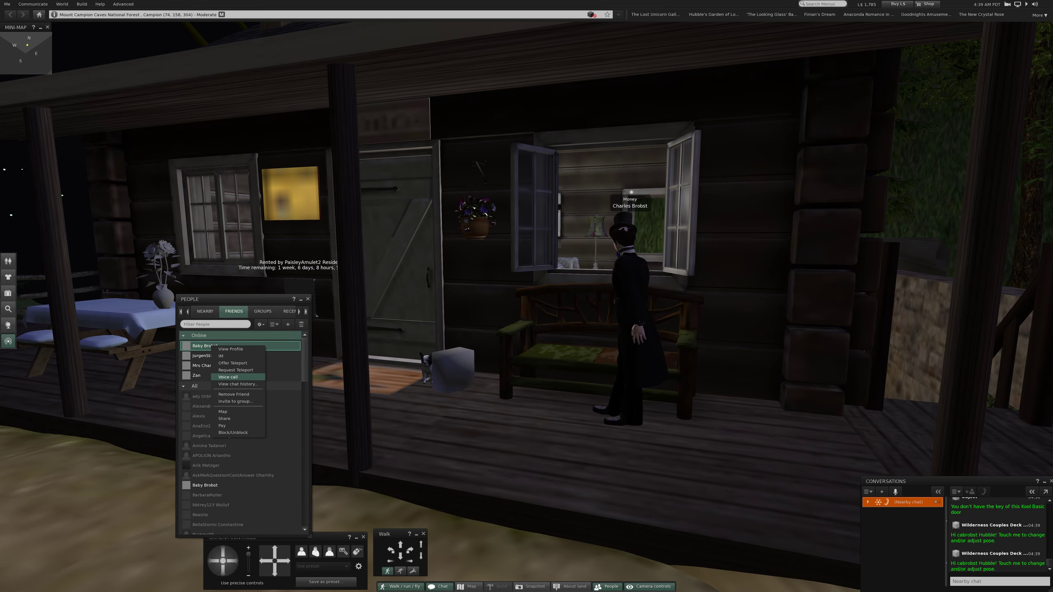
{"action": "left_click", "coordinate": [231, 363]}
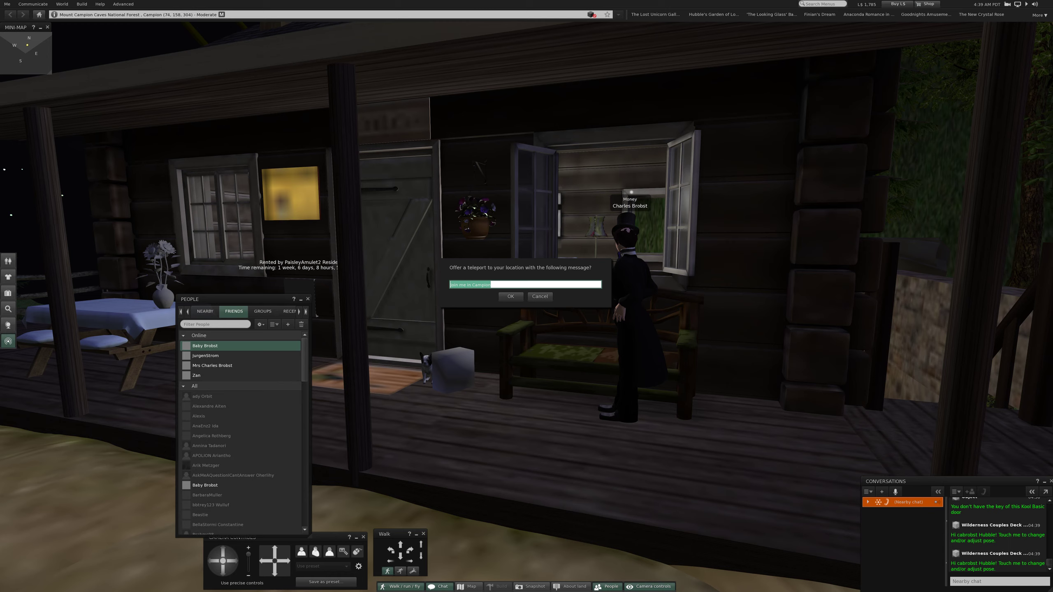
{"action": "left_click", "coordinate": [511, 296]}
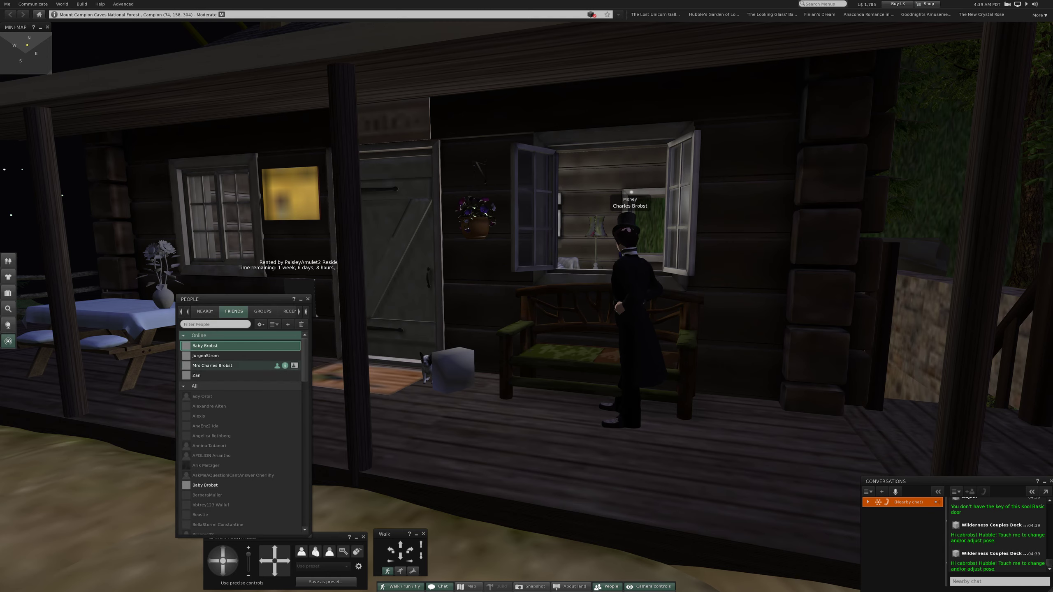
{"action": "right_click", "coordinate": [228, 365]}
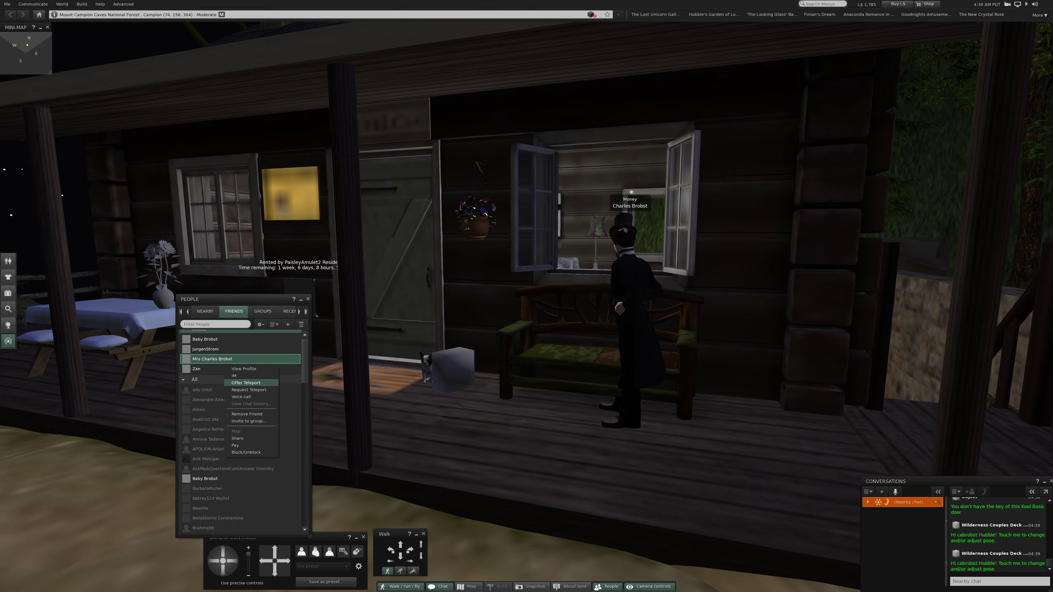
{"action": "left_click", "coordinate": [246, 382]}
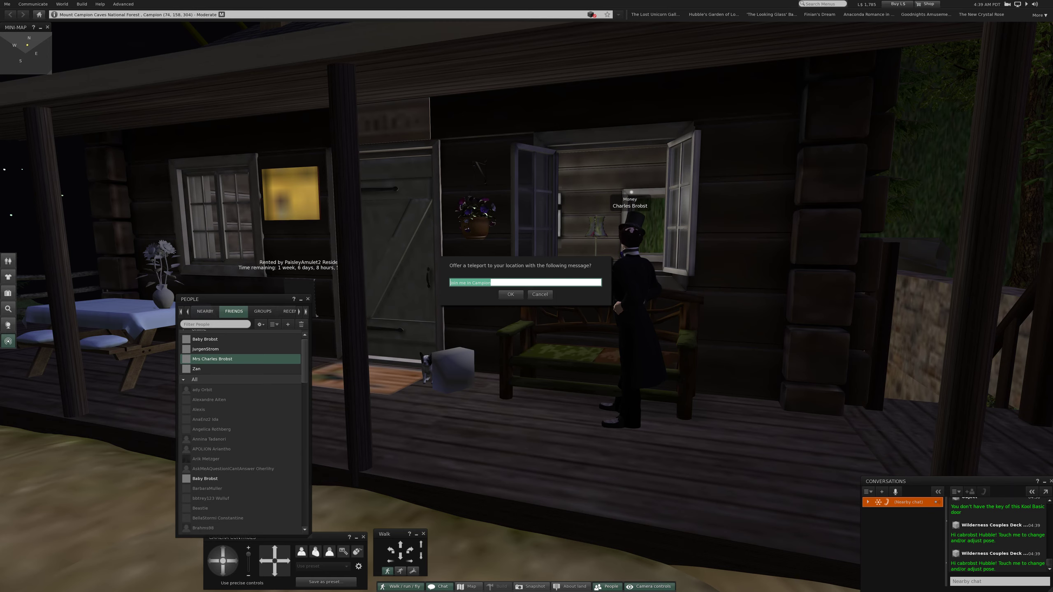
{"action": "left_click", "coordinate": [511, 293]}
{"action": "left_click", "coordinate": [307, 299]}
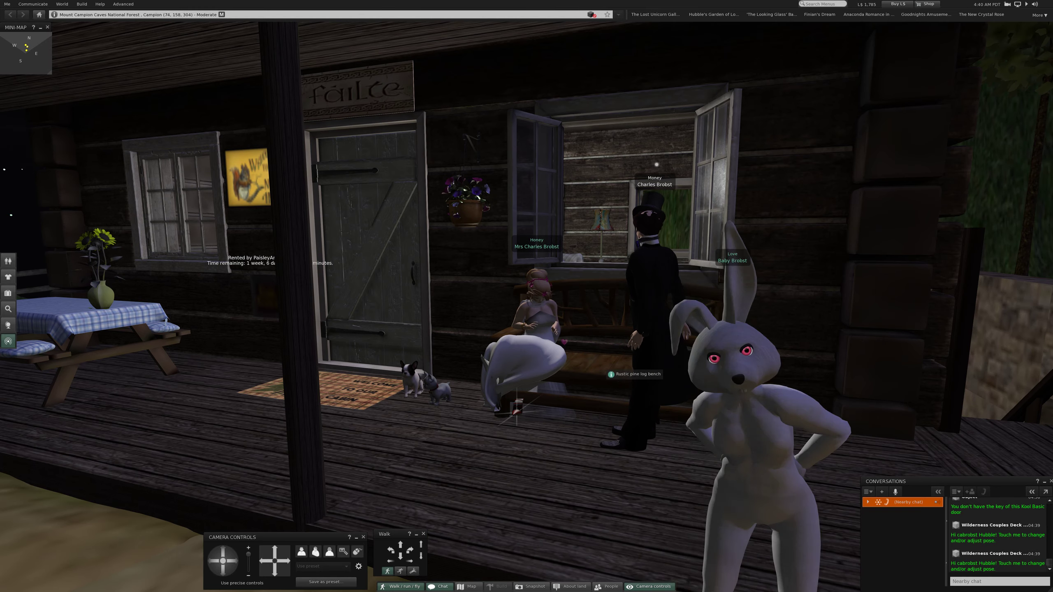
Step: Start the couples pose on the porch bench, raise it with +0.25m adjustments, then dismiss the menu
{"action": "left_click", "coordinate": [612, 374]}
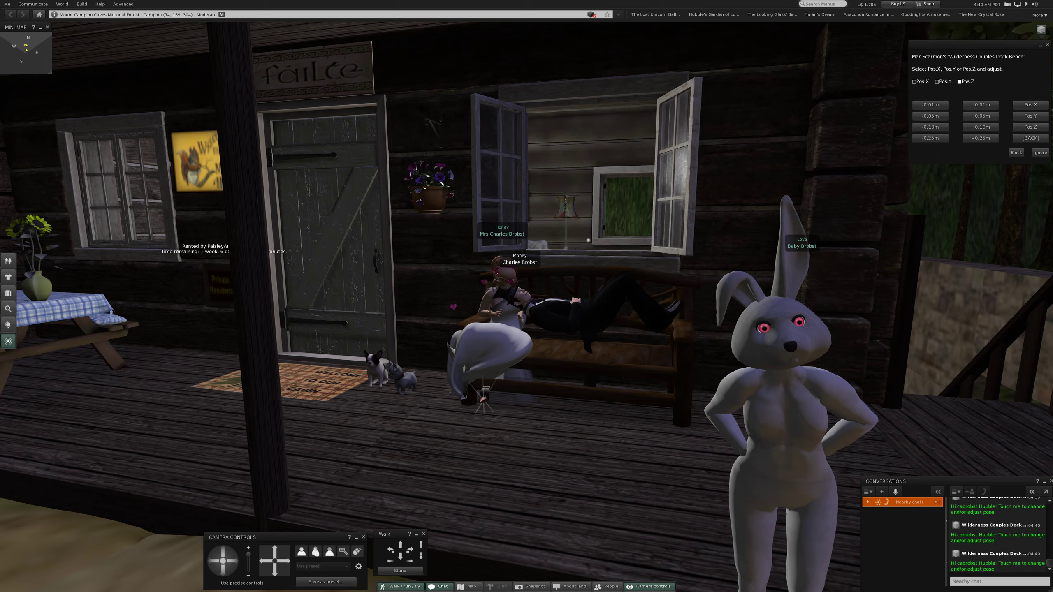
{"action": "scroll", "coordinate": [526, 312], "scroll_direction": "up", "scroll_amount": 5}
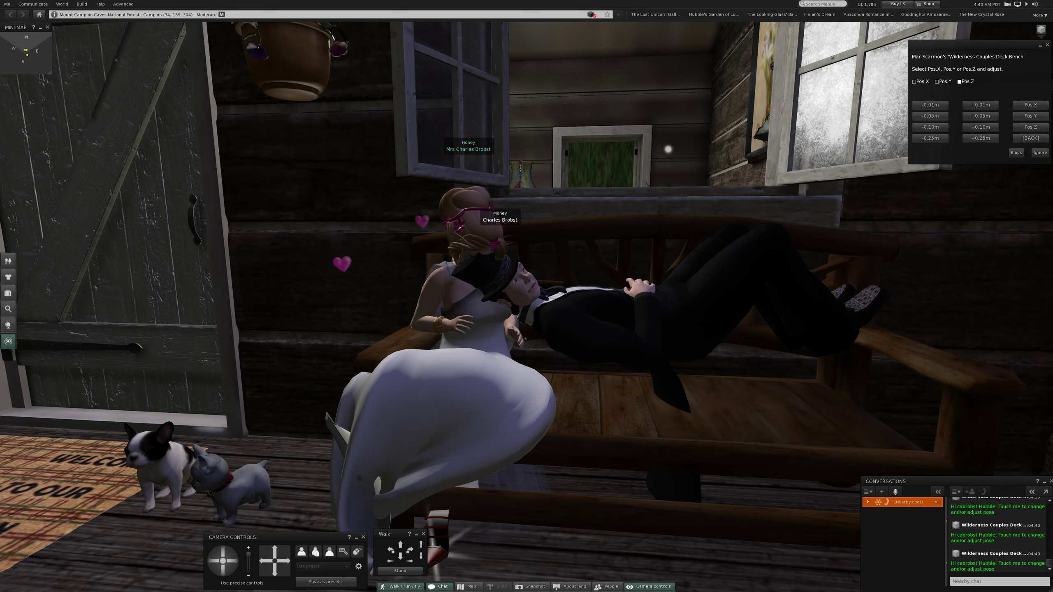
{"action": "left_click", "coordinate": [980, 139]}
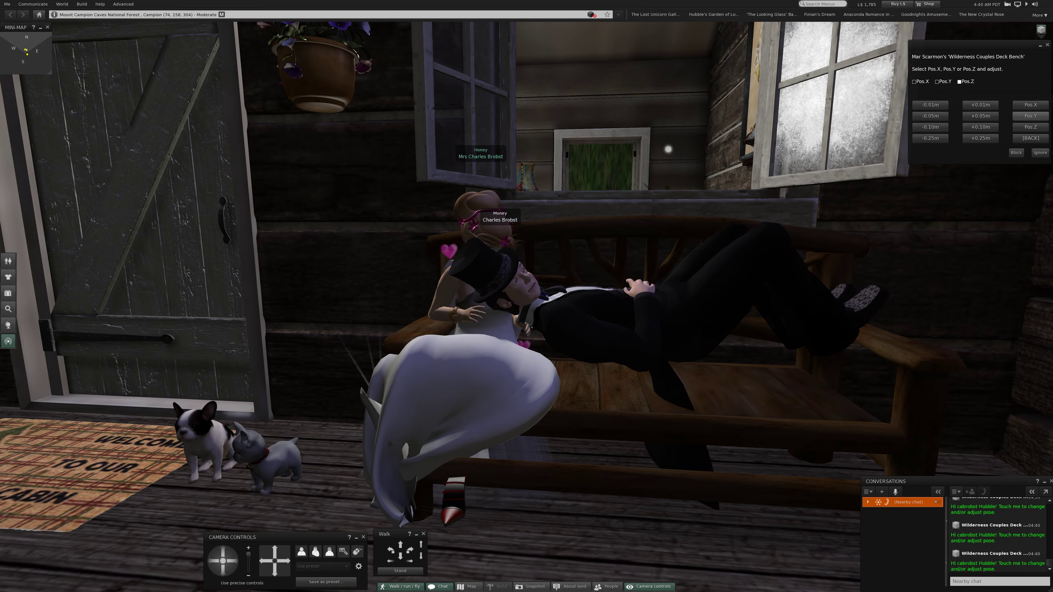
{"action": "left_click", "coordinate": [931, 138]}
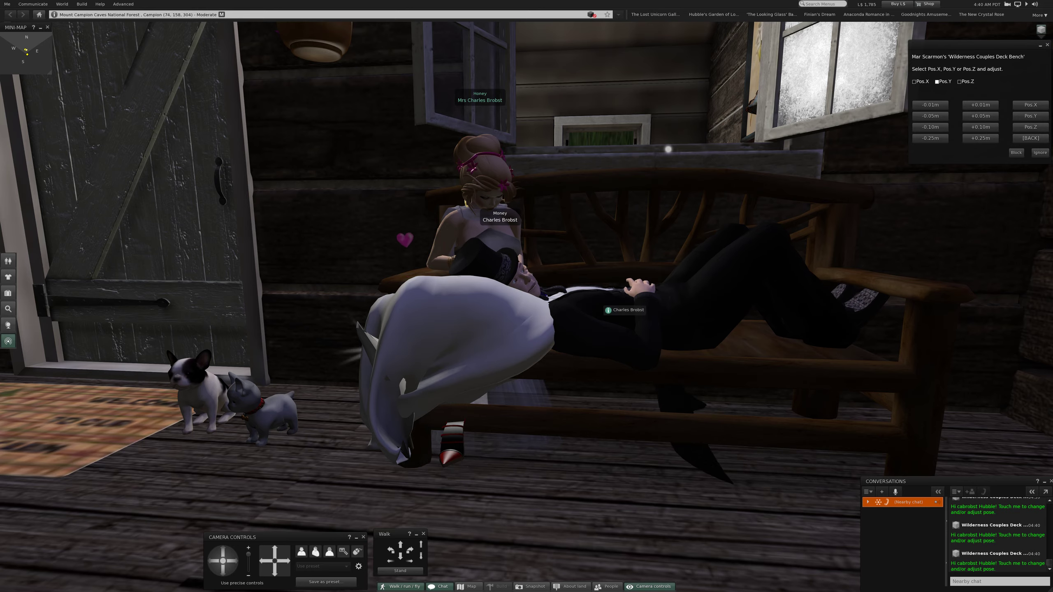
{"action": "scroll", "coordinate": [527, 296], "scroll_direction": "down", "scroll_amount": 3}
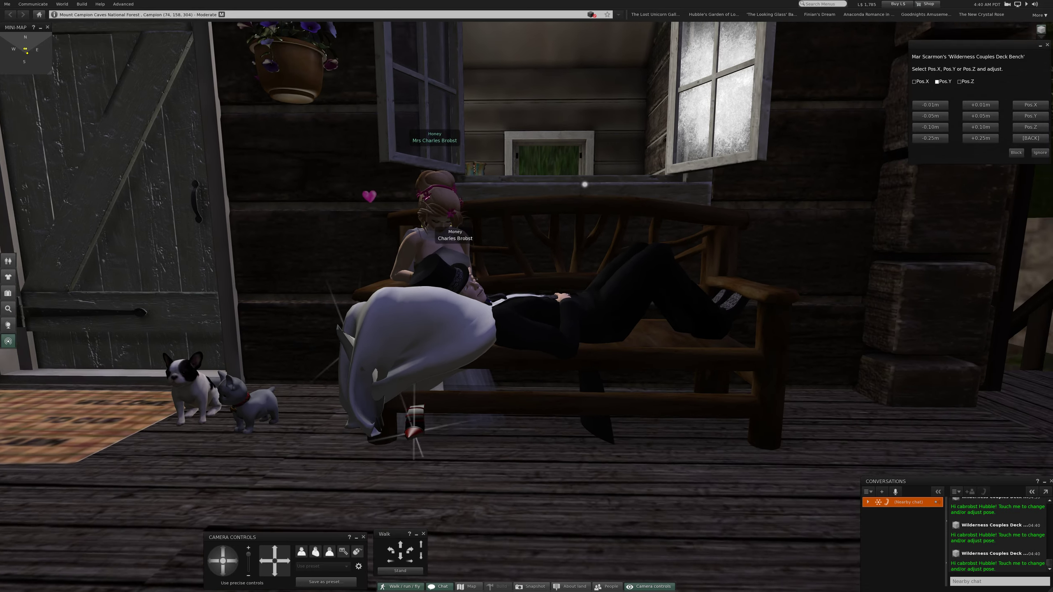
{"action": "left_click_drag", "start_coordinate": [526, 297], "coordinate": [658, 297]}
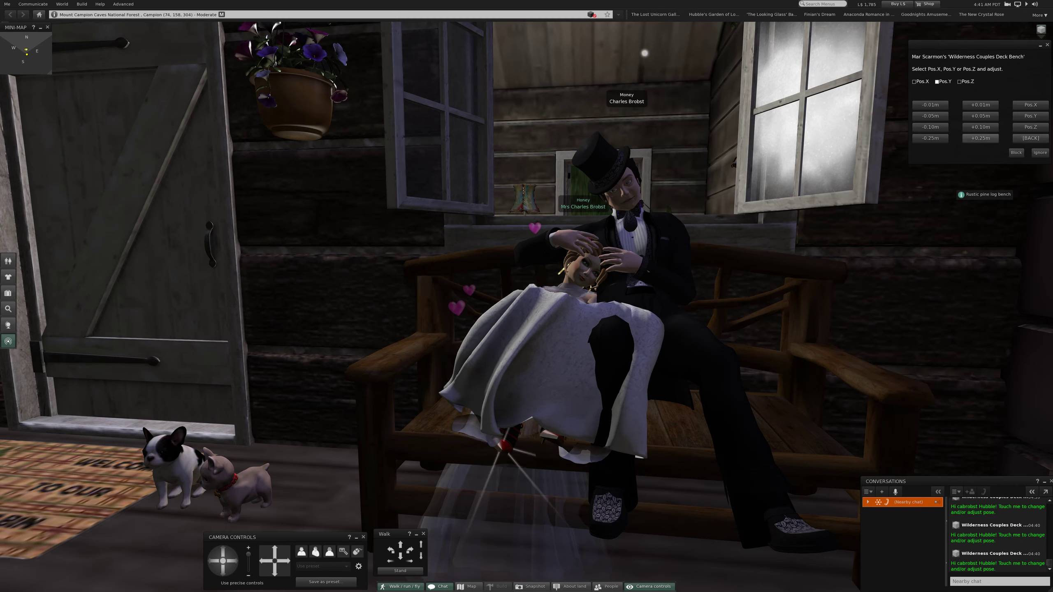
{"action": "left_click", "coordinate": [981, 137]}
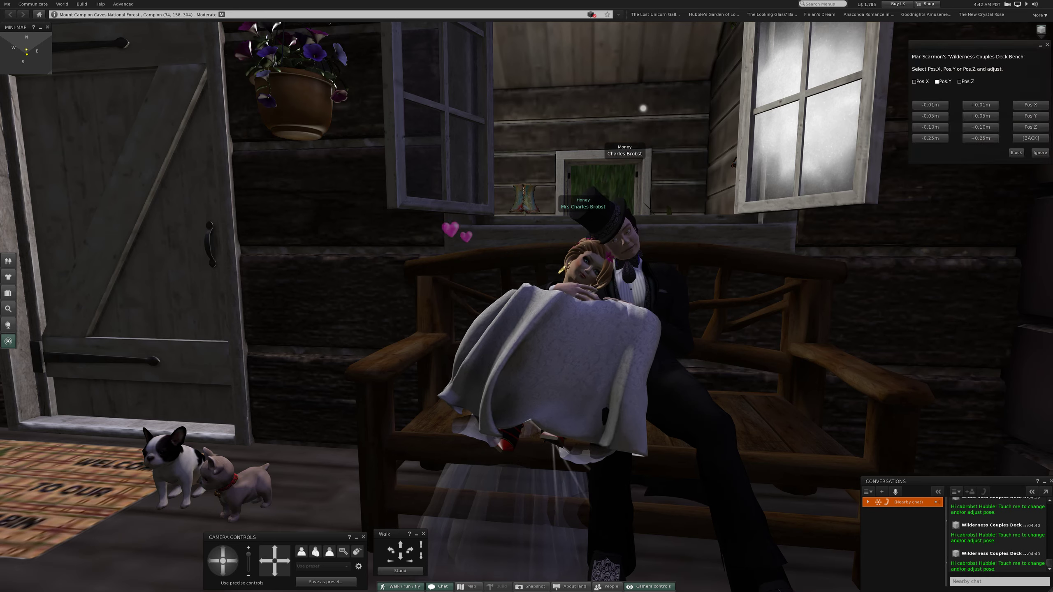
{"action": "left_click", "coordinate": [1040, 152]}
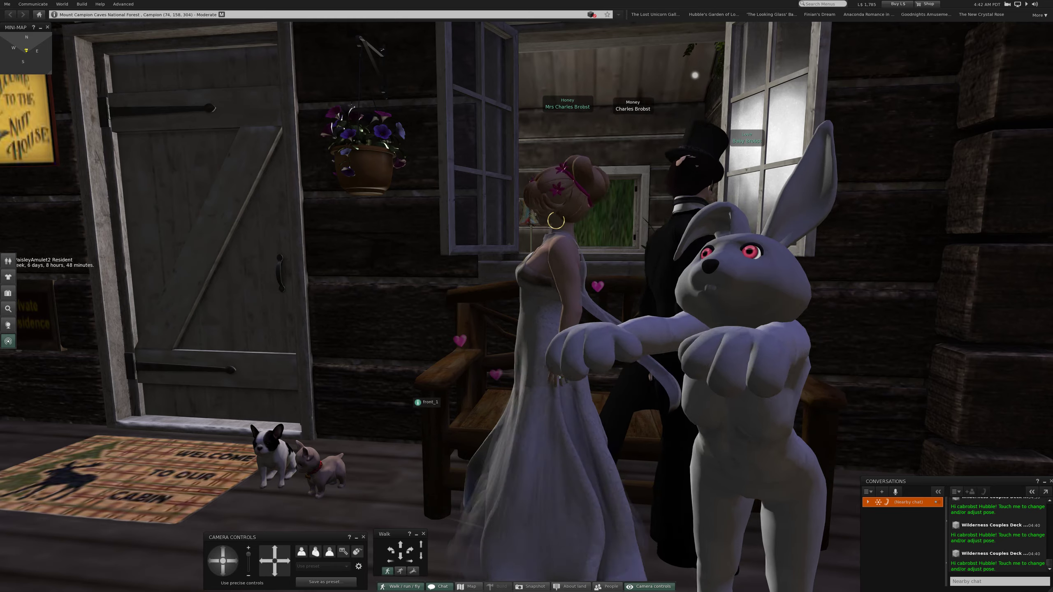
Step: Tour the sitting room's fireplace, dresser, chaise and sofa, then reset the view behind the avatar
{"action": "key", "text": "Escape"}
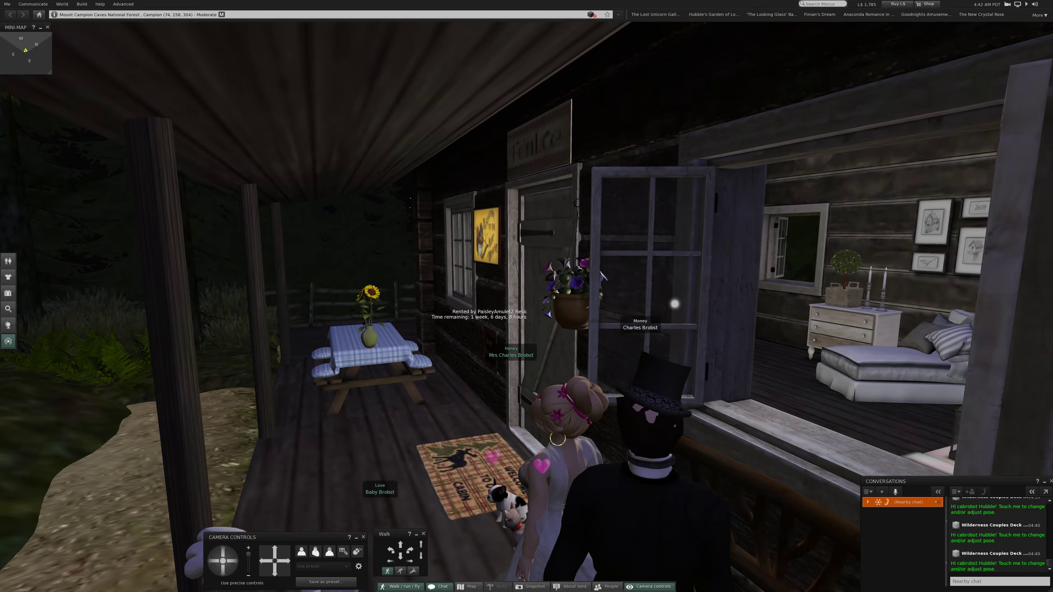
{"action": "scroll", "coordinate": [456, 235], "scroll_direction": "up", "scroll_amount": 5}
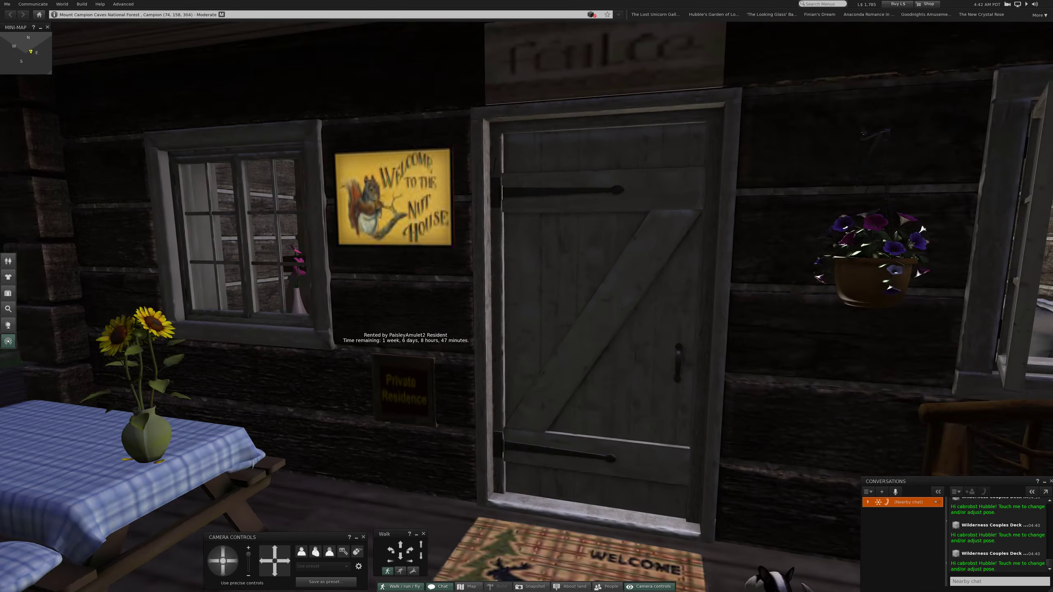
{"action": "scroll", "coordinate": [921, 229], "scroll_direction": "down", "scroll_amount": 4}
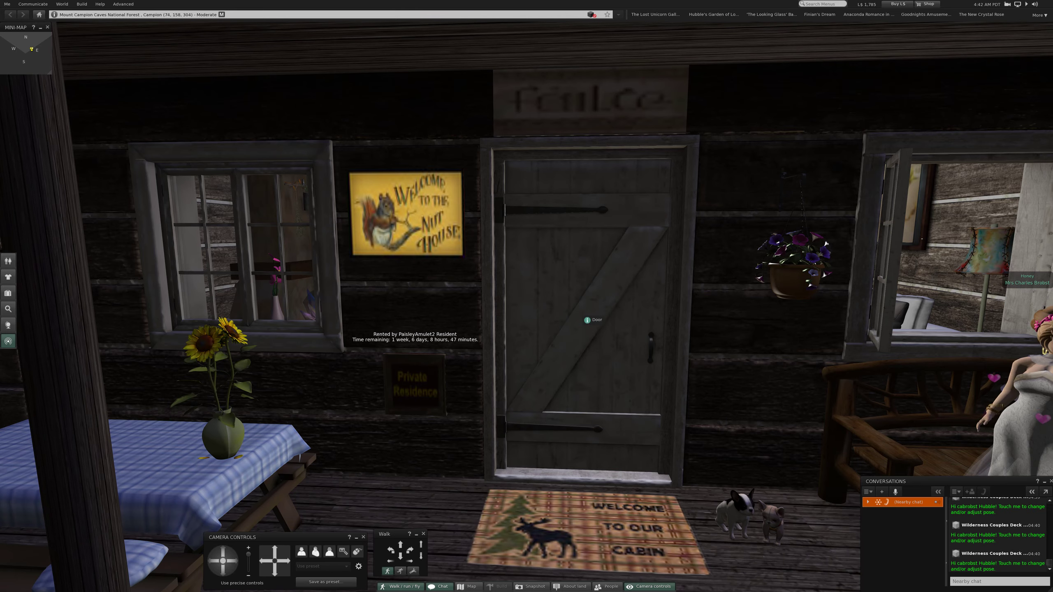
{"action": "key", "text": "Escape"}
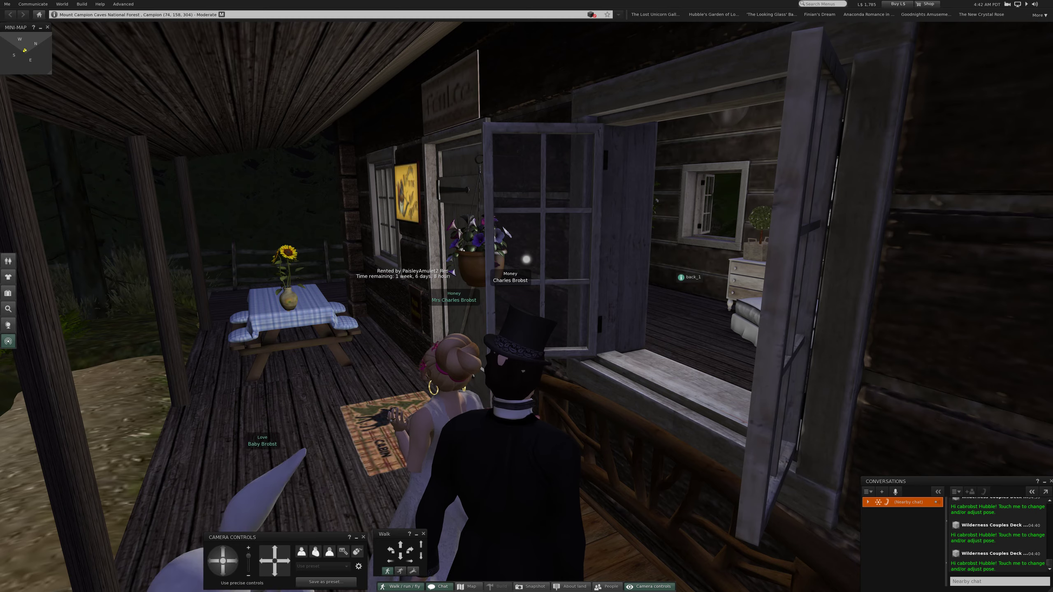
{"action": "left_click", "coordinate": [506, 235], "text": "alt"}
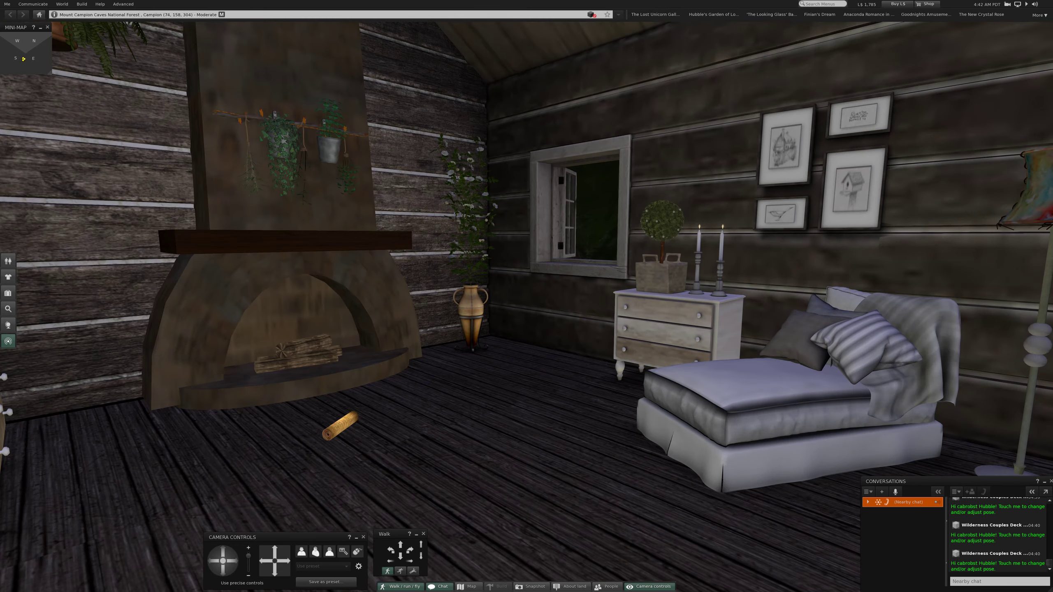
{"action": "left_click_drag", "start_coordinate": [527, 296], "coordinate": [329, 296]}
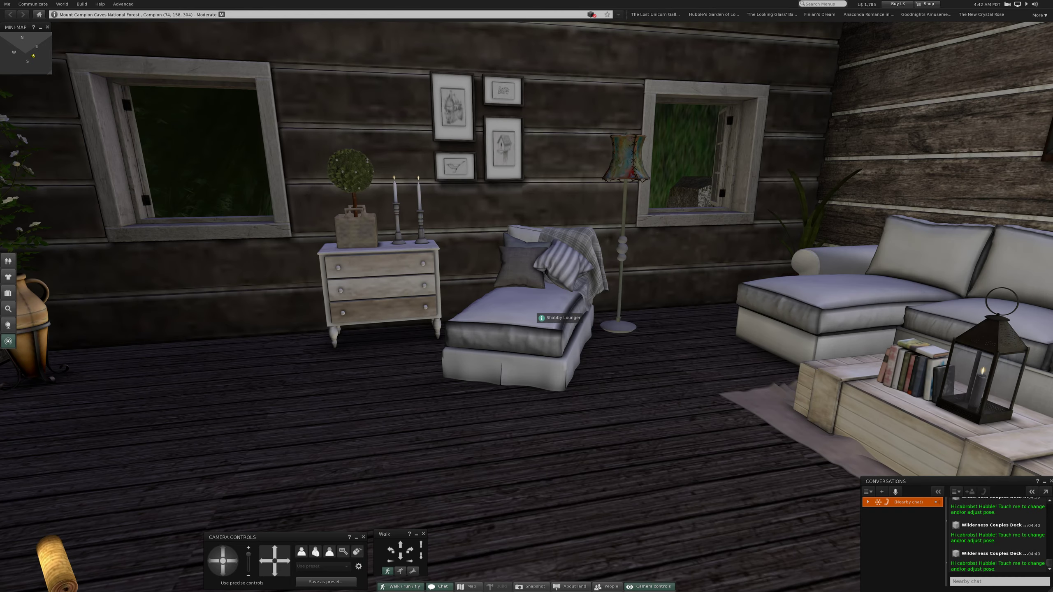
{"action": "left_click_drag", "start_coordinate": [527, 296], "coordinate": [329, 297]}
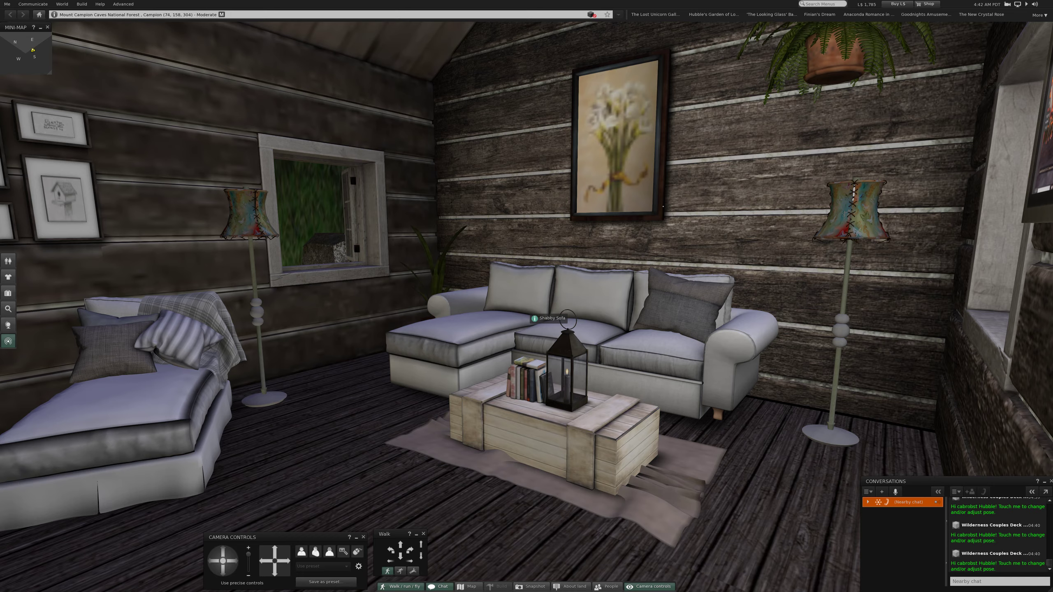
{"action": "key", "text": "Escape"}
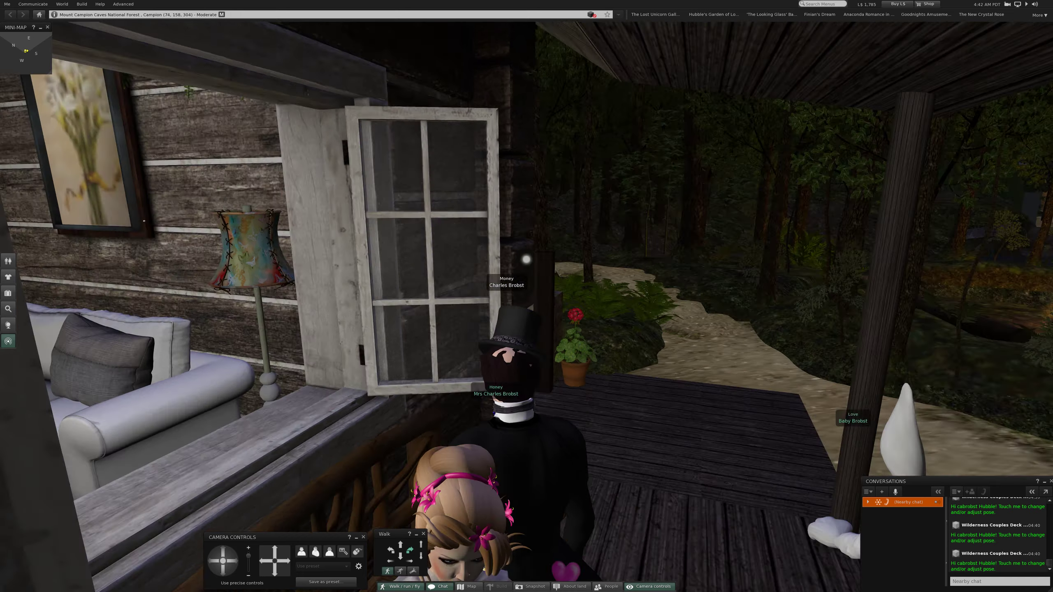
Step: Walk the top-hatted avatar along the porch past the window to the sunflower picnic table
{"action": "left_click_drag", "start_coordinate": [526, 296], "coordinate": [658, 247]}
{"action": "left_click_drag", "start_coordinate": [526, 296], "coordinate": [527, 206]}
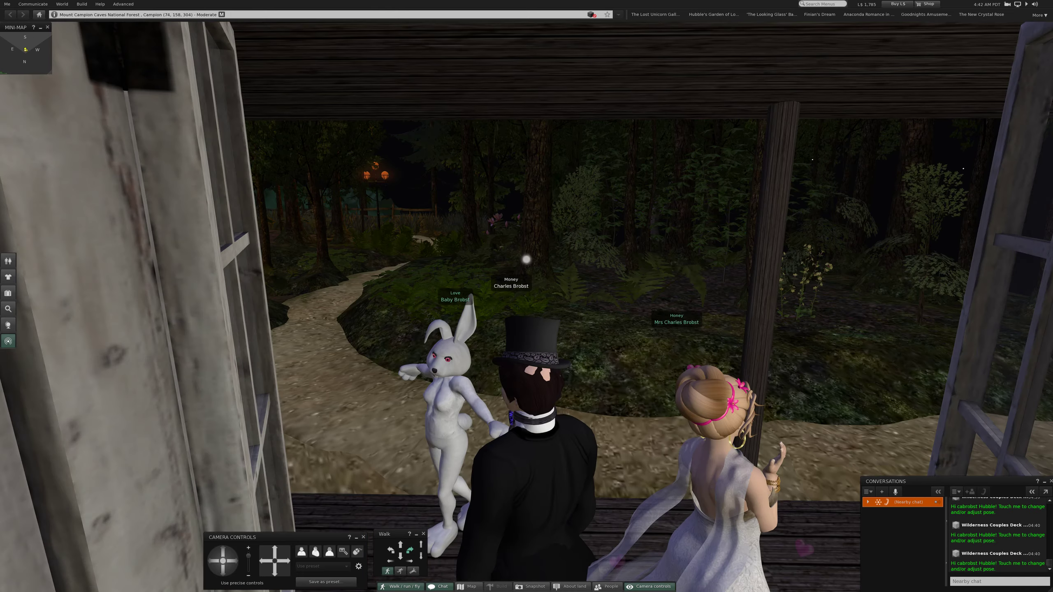
{"action": "left_click_drag", "start_coordinate": [526, 296], "coordinate": [330, 296]}
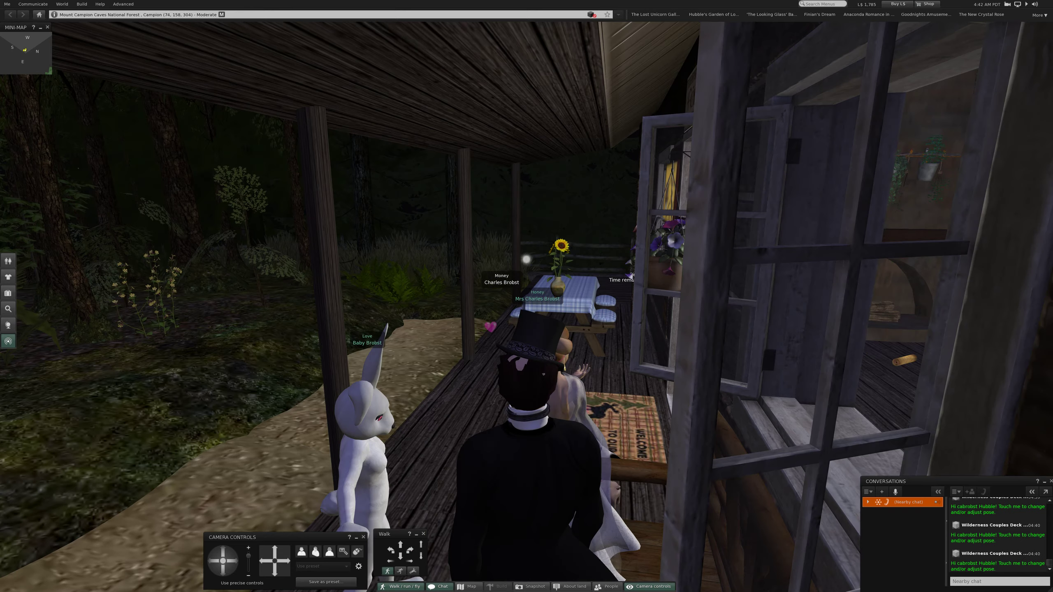
{"action": "key", "text": "Up"}
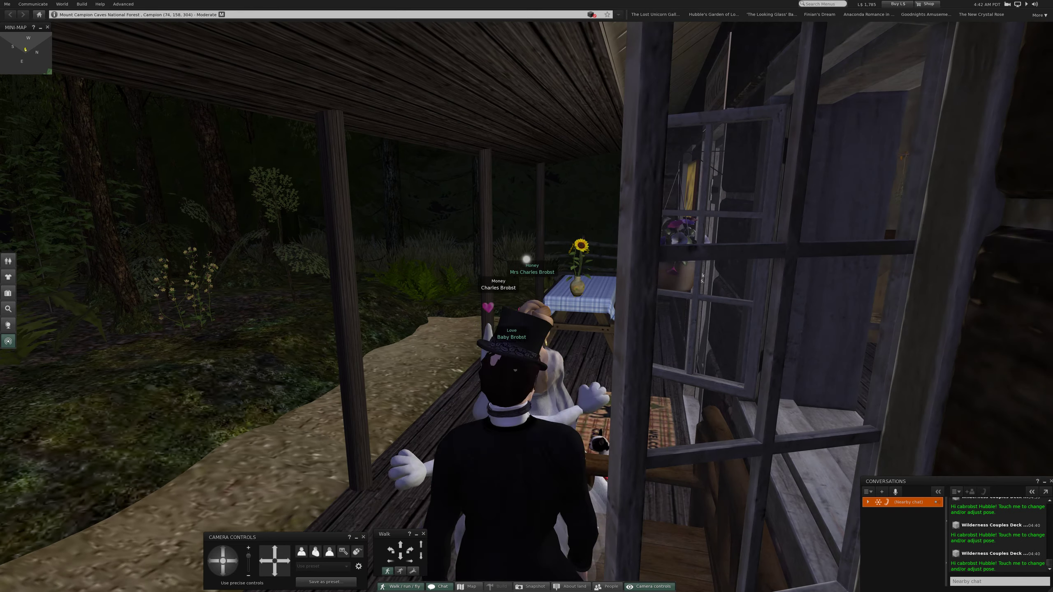
{"action": "key", "text": "Up"}
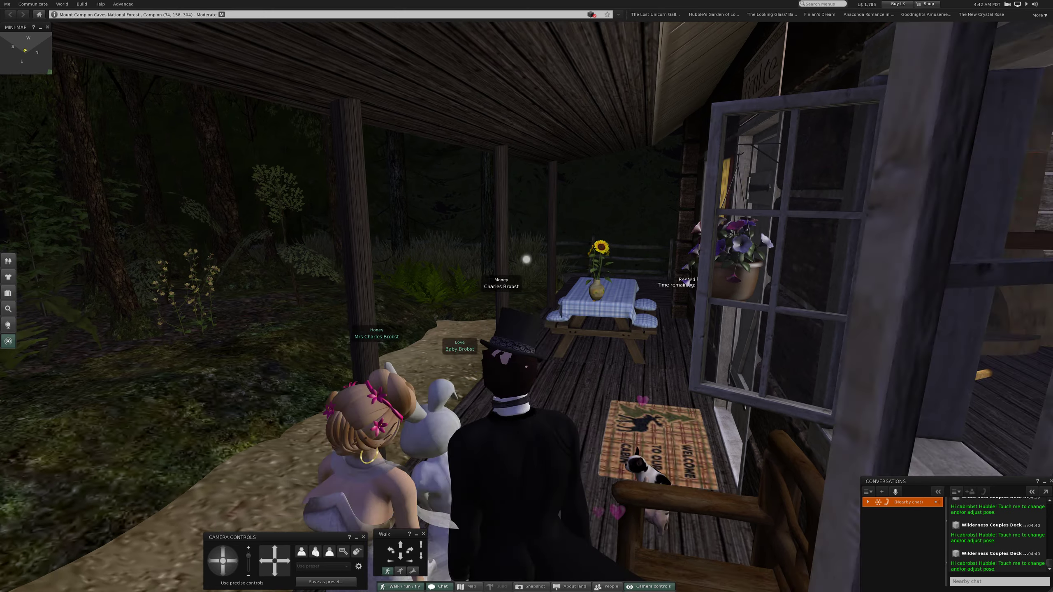
{"action": "key", "text": "Up"}
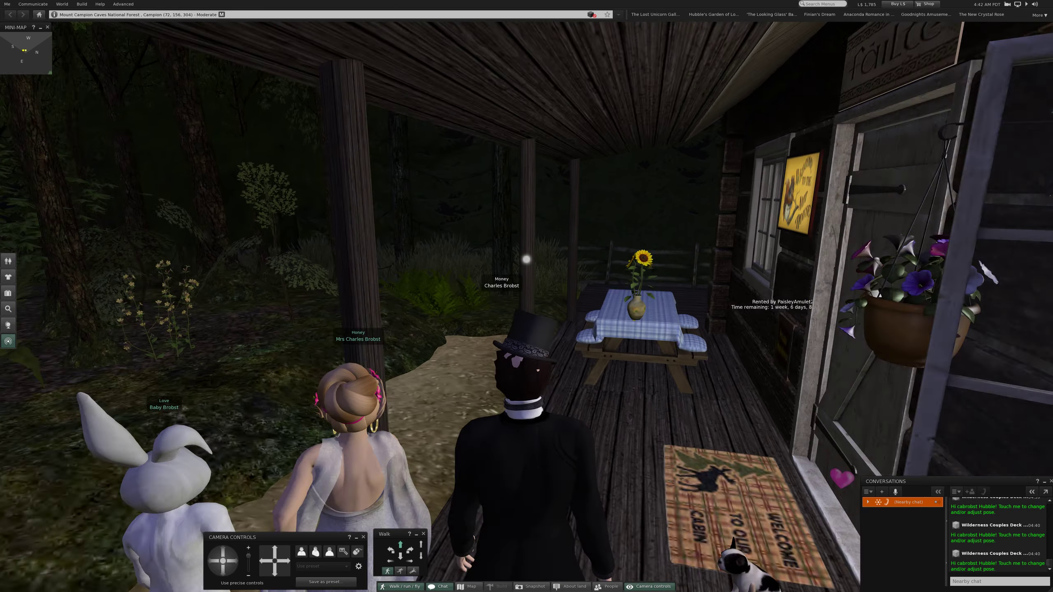
{"action": "key", "text": "Up"}
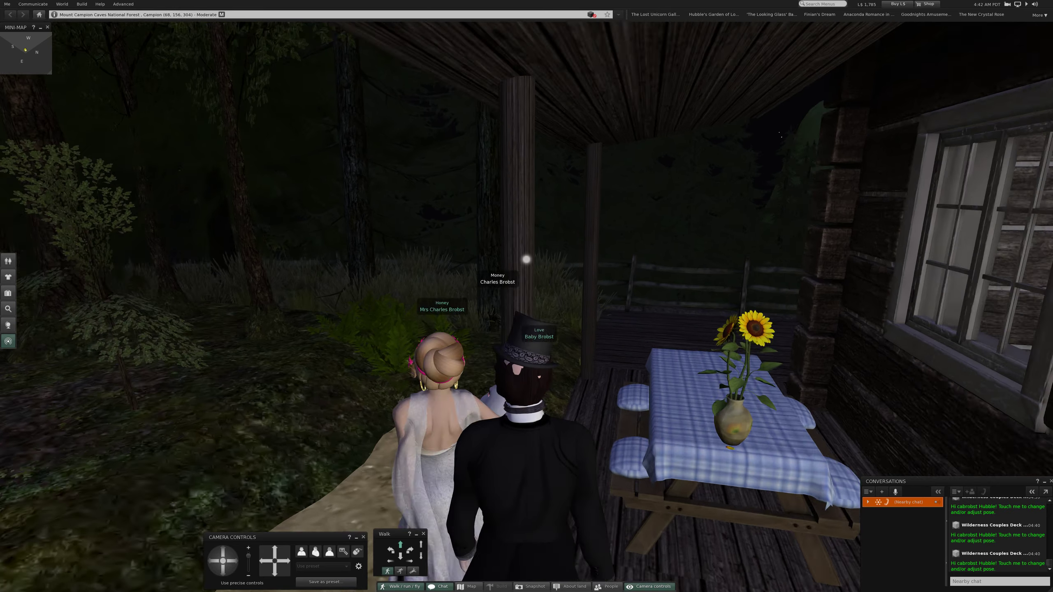
{"action": "key", "text": "Up"}
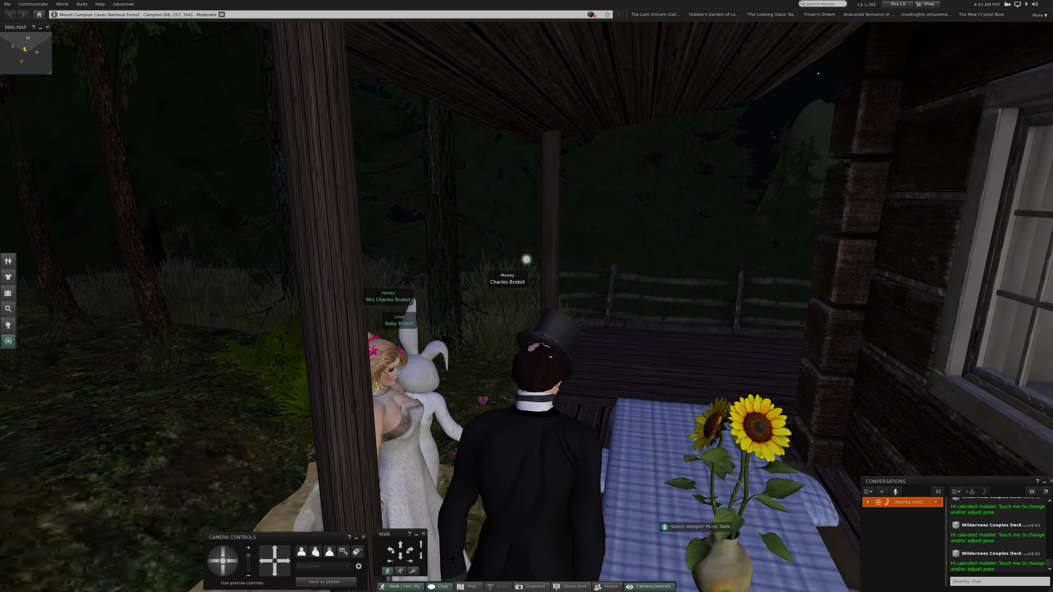
Step: Switch the environment to brighter daytime lighting and orbit around the avatars at the picnic table
{"action": "left_click", "coordinate": [61, 4]}
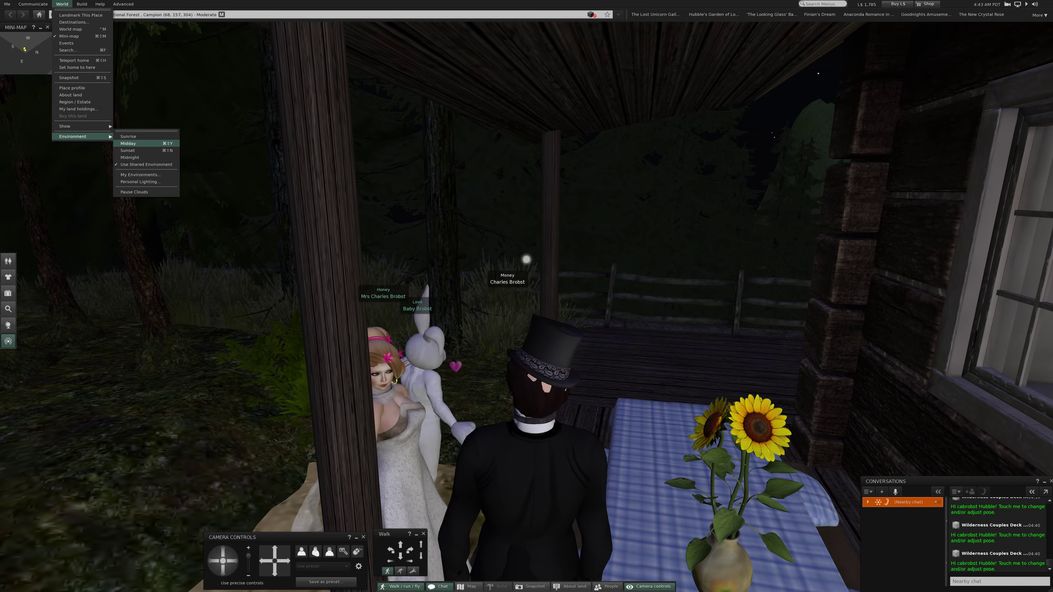
{"action": "left_click", "coordinate": [128, 137]}
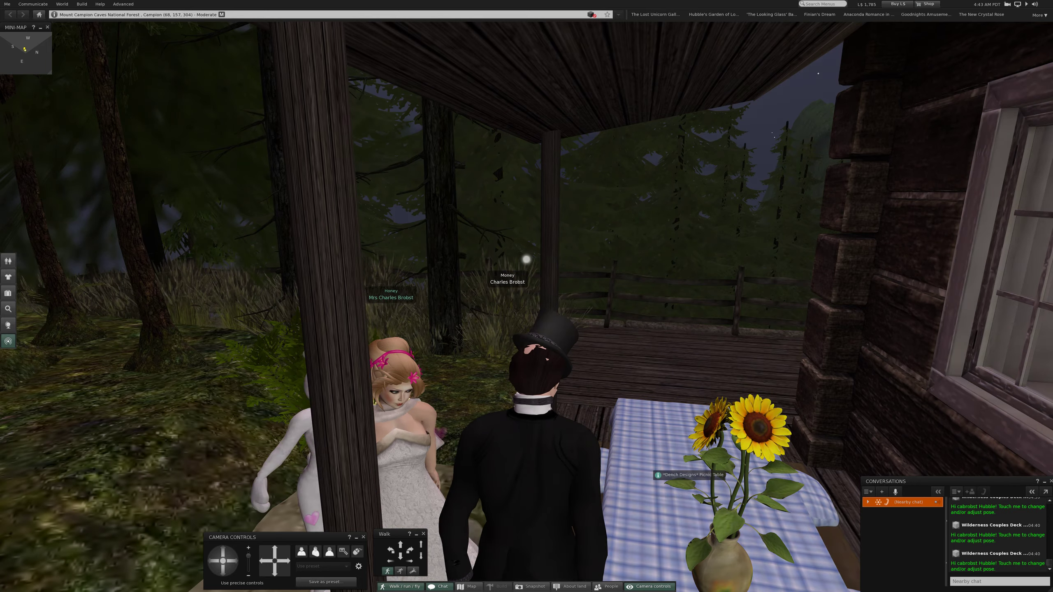
{"action": "left_click_drag", "start_coordinate": [526, 296], "coordinate": [527, 206]}
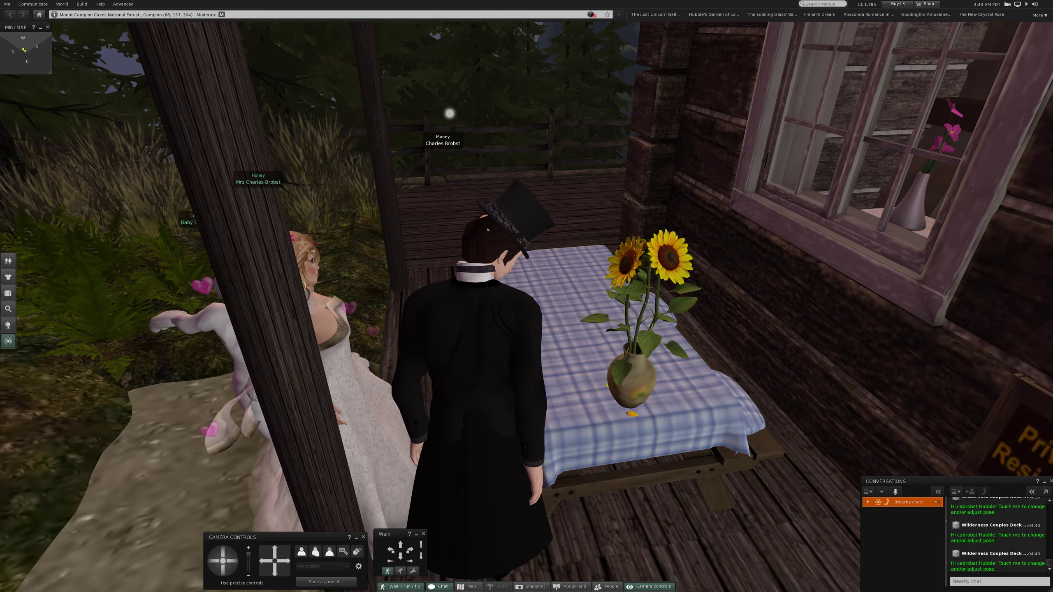
{"action": "left_click_drag", "start_coordinate": [526, 296], "coordinate": [411, 247]}
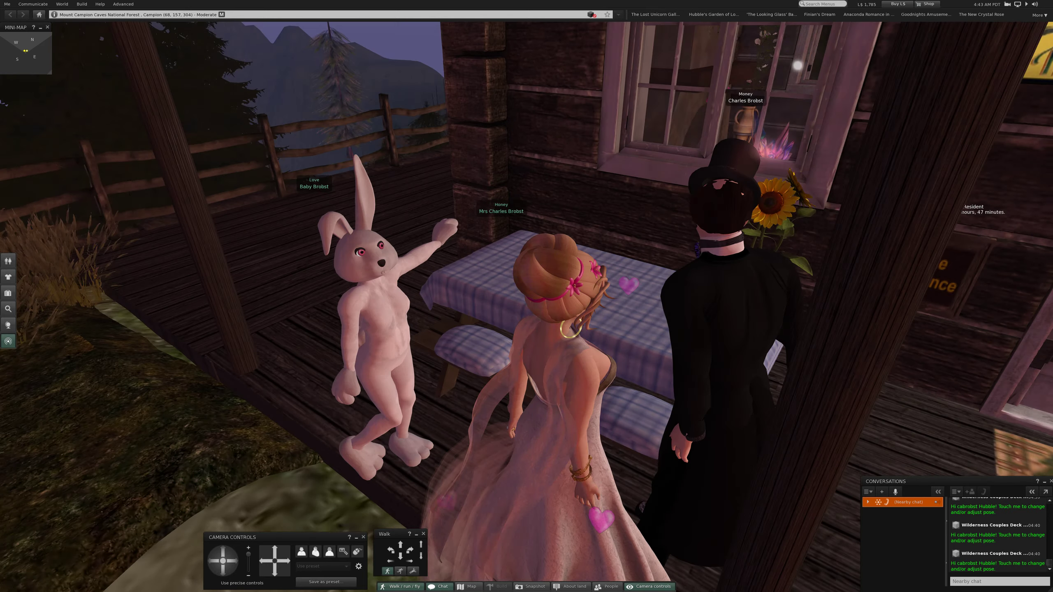
{"action": "left_click_drag", "start_coordinate": [527, 297], "coordinate": [490, 342]}
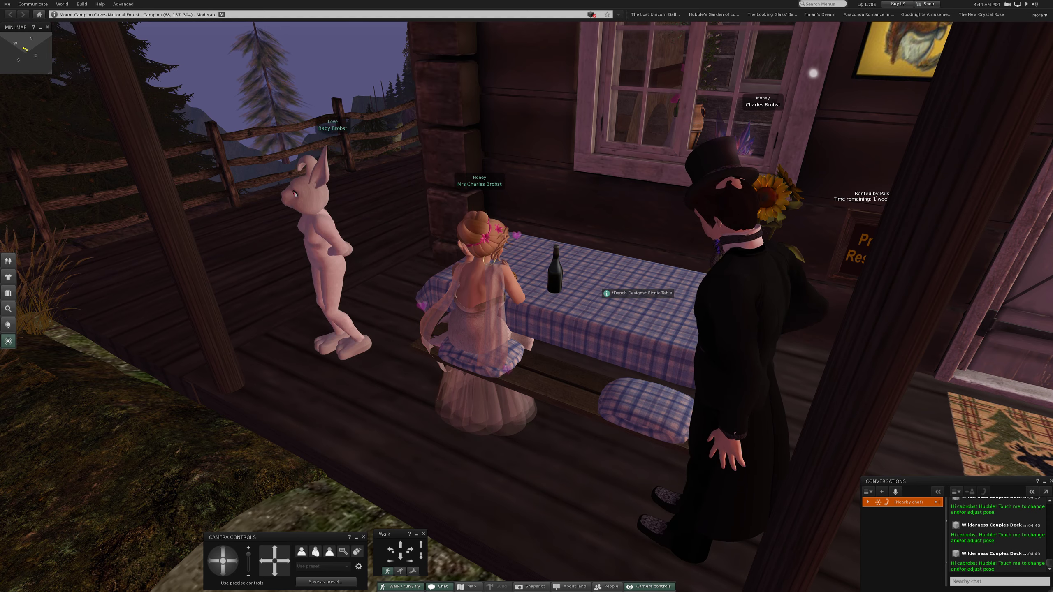
Step: Seat the top-hat avatar on the picnic table bench holding a Beer M drink
{"action": "left_click", "coordinate": [606, 293]}
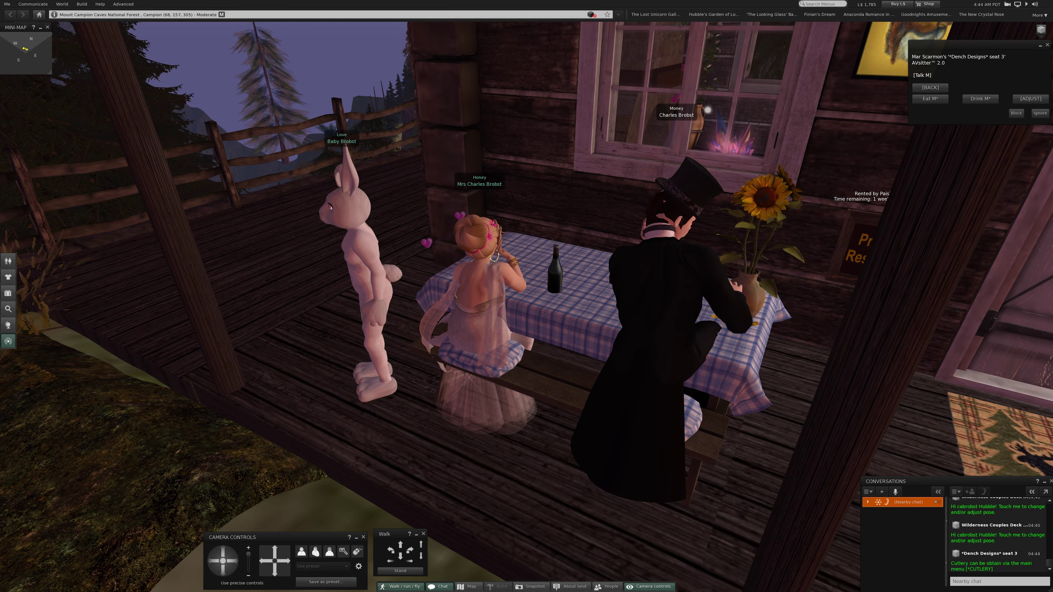
{"action": "left_click", "coordinate": [979, 98]}
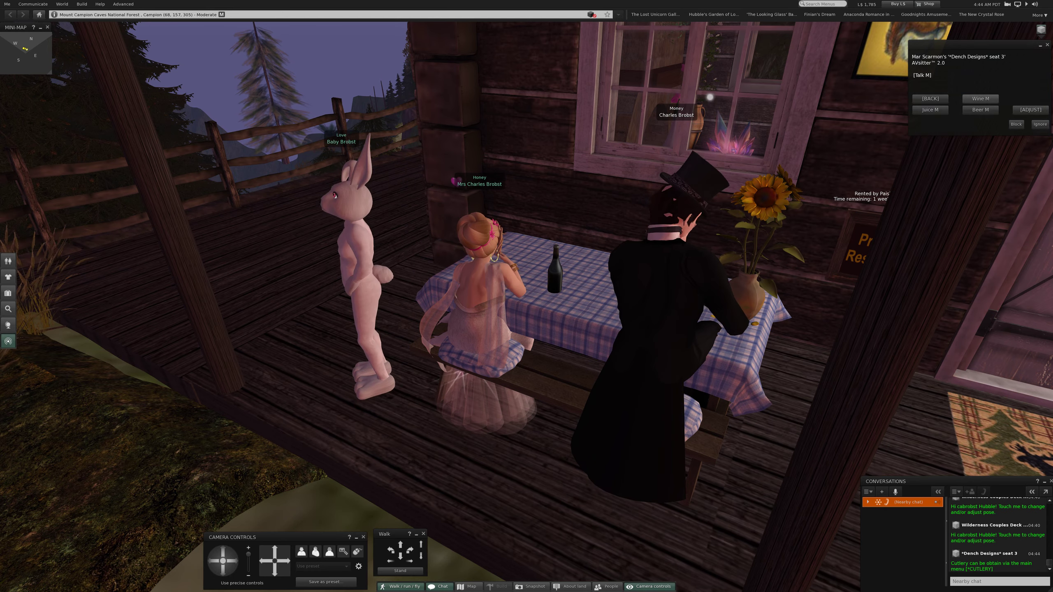
{"action": "left_click", "coordinate": [979, 110]}
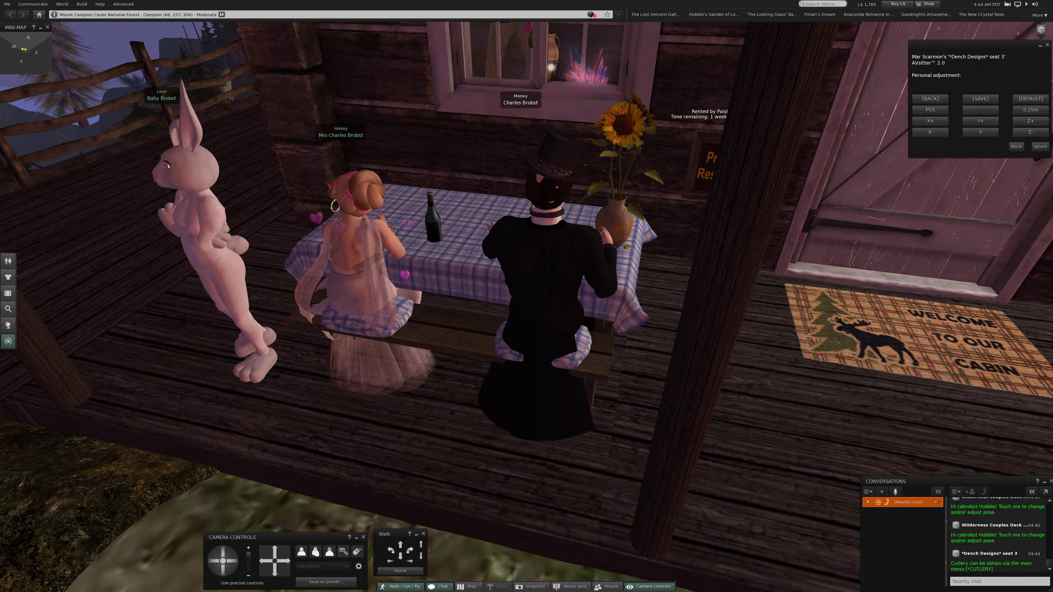
{"action": "left_click_drag", "start_coordinate": [526, 296], "coordinate": [329, 296]}
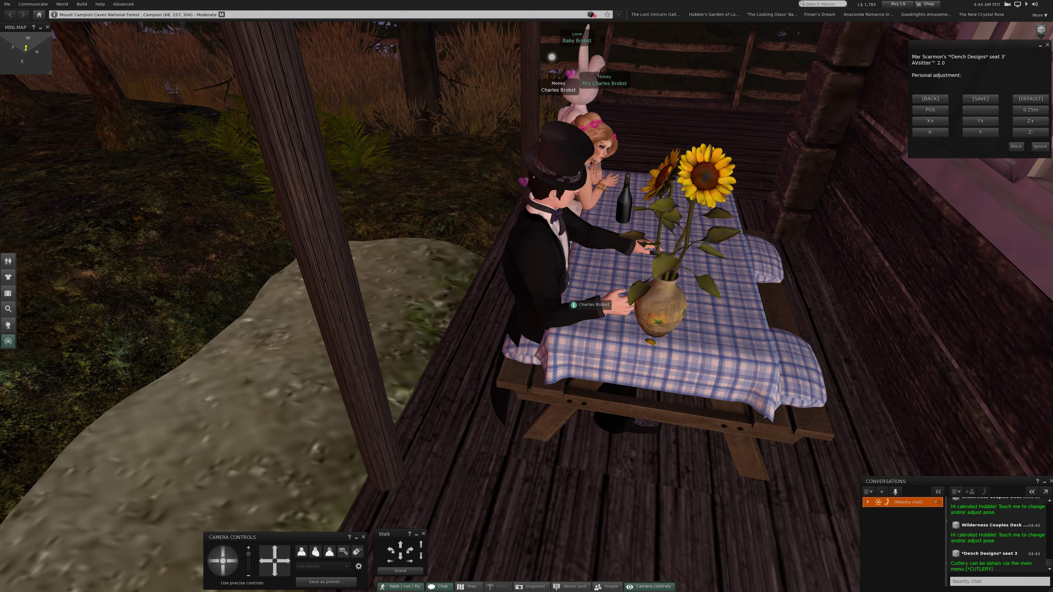
{"action": "scroll", "coordinate": [526, 296], "scroll_direction": "up", "scroll_amount": 5}
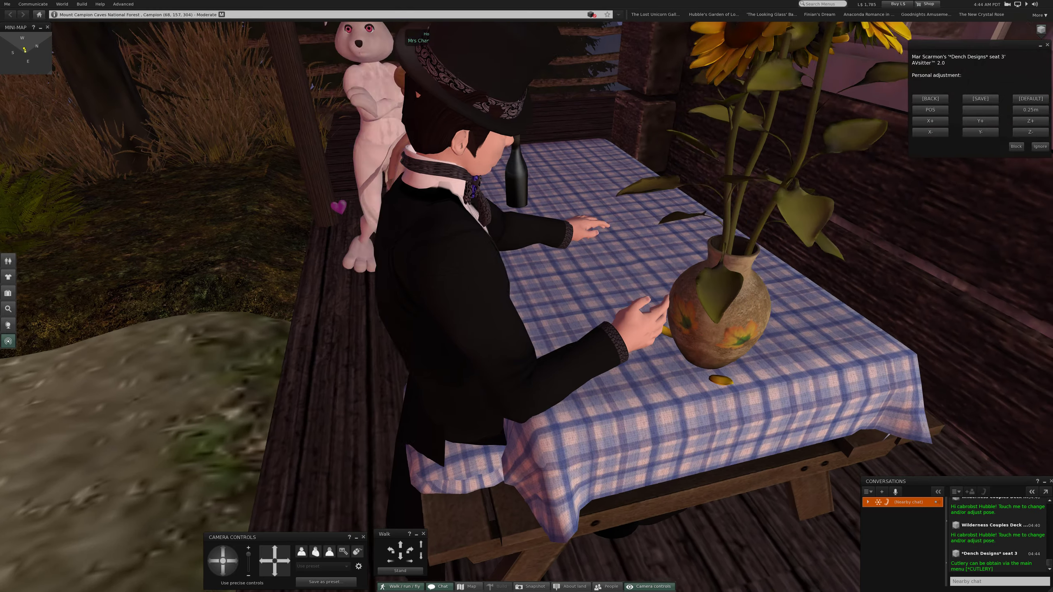
{"action": "scroll", "coordinate": [526, 296], "scroll_direction": "down", "scroll_amount": 3}
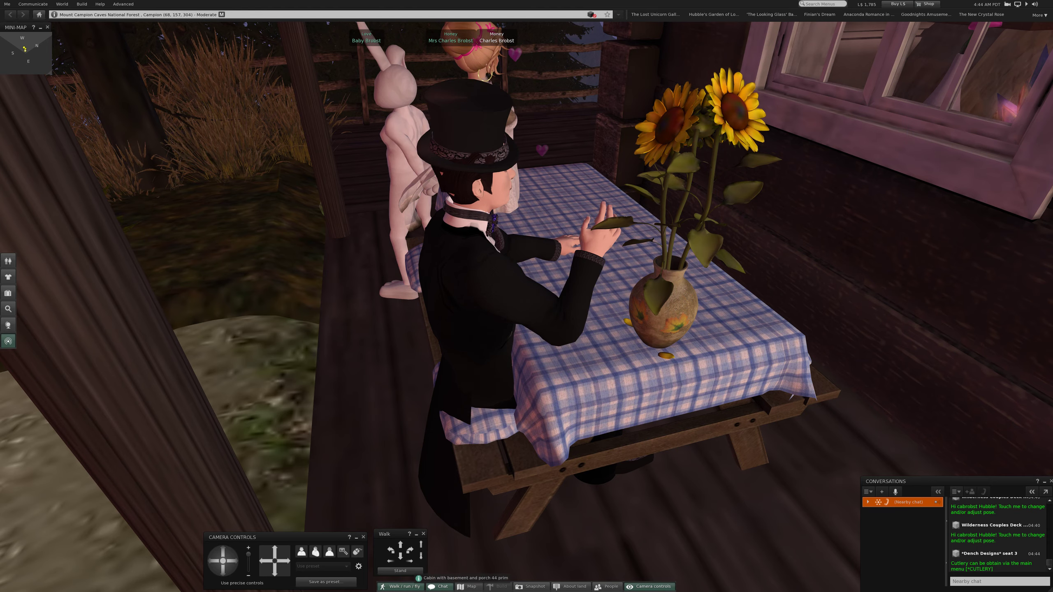
Step: Stand up from the bench and turn toward the other avatars on the porch
{"action": "left_click", "coordinate": [420, 566]}
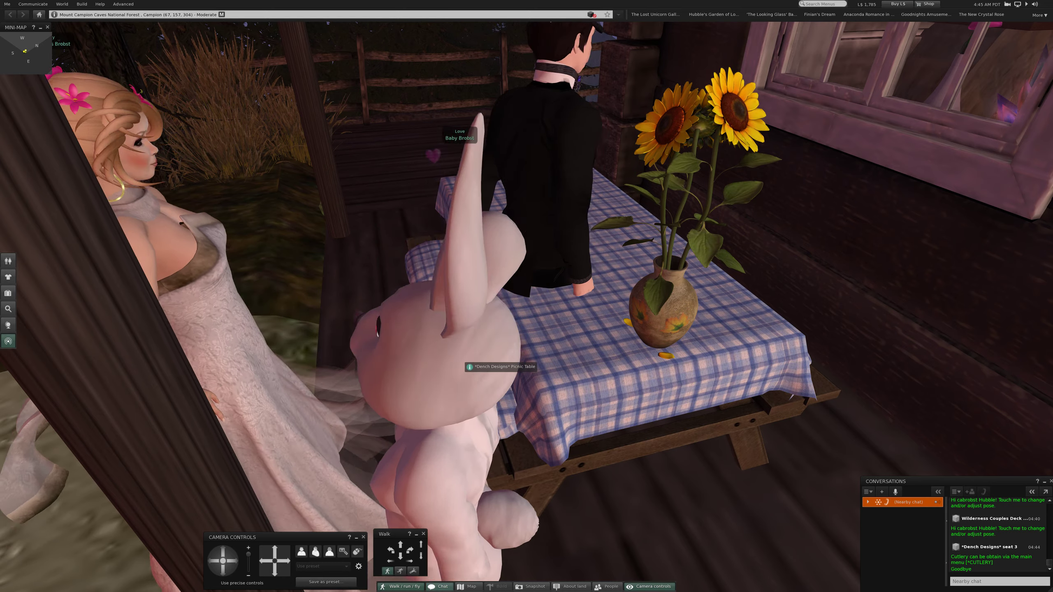
{"action": "key", "text": "Escape"}
{"action": "key", "text": "Left"}
{"action": "key", "text": "Left"}
{"action": "key", "text": "Up"}
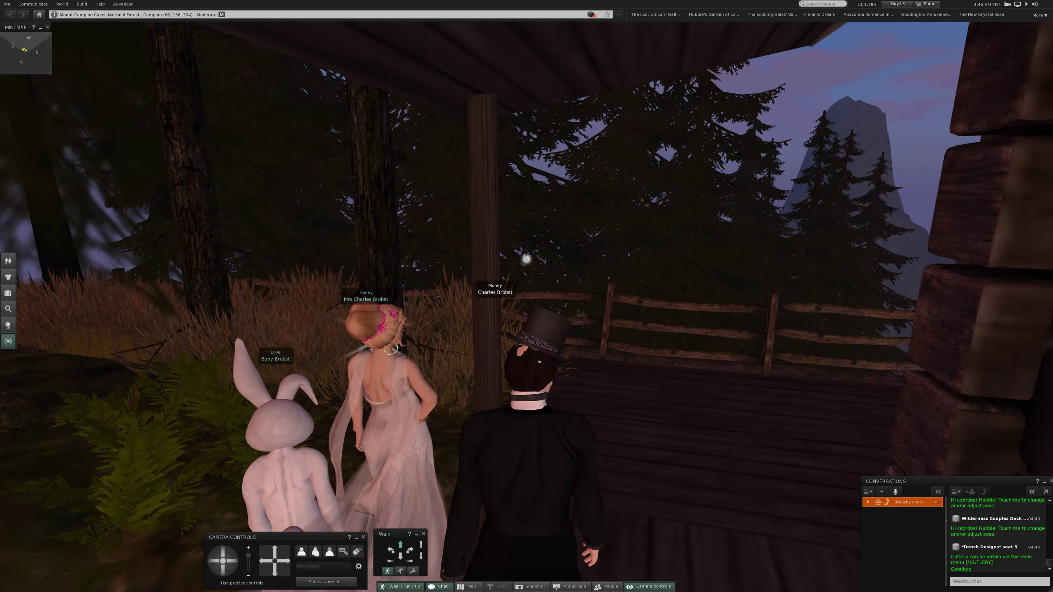
Step: Walk to the lawn chair at the porch end, sit in it, then stand back up
{"action": "key", "text": "Left"}
{"action": "key", "text": "Left"}
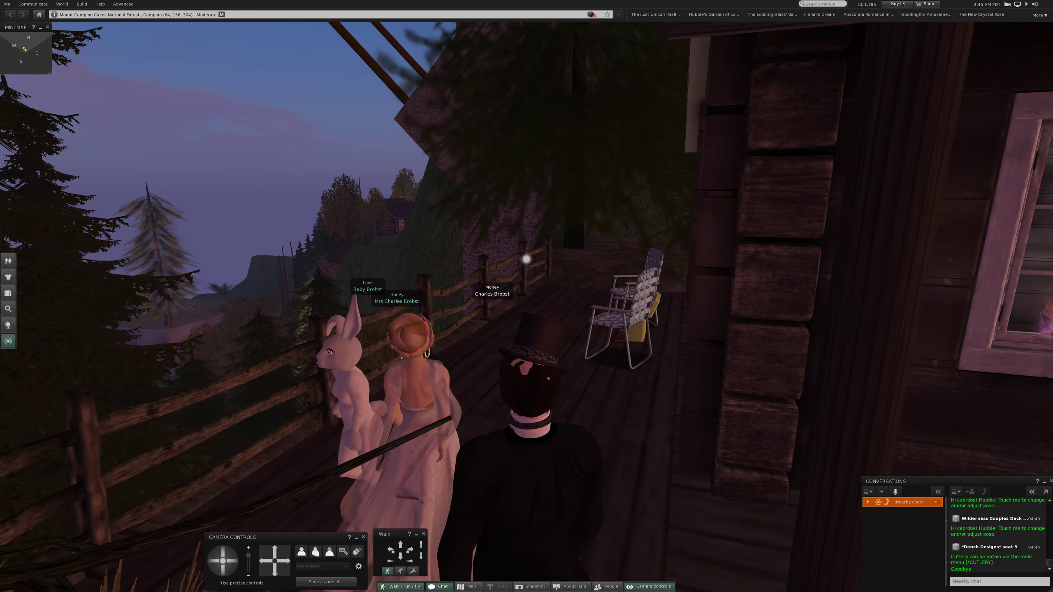
{"action": "key", "text": "Up"}
{"action": "key", "text": "Up"}
{"action": "key", "text": "Up"}
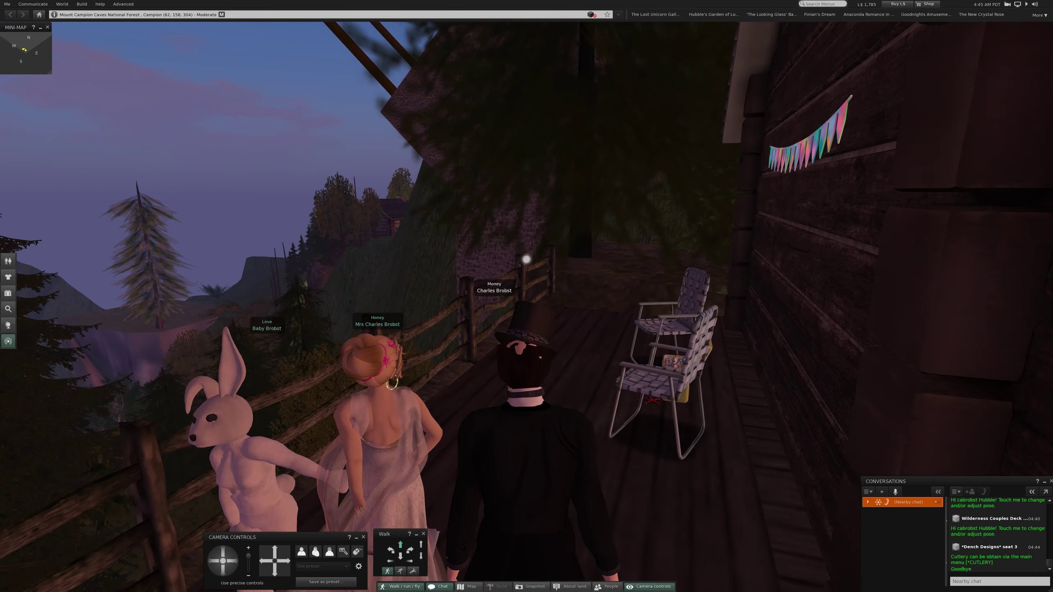
{"action": "key", "text": "Right"}
{"action": "key", "text": "Right"}
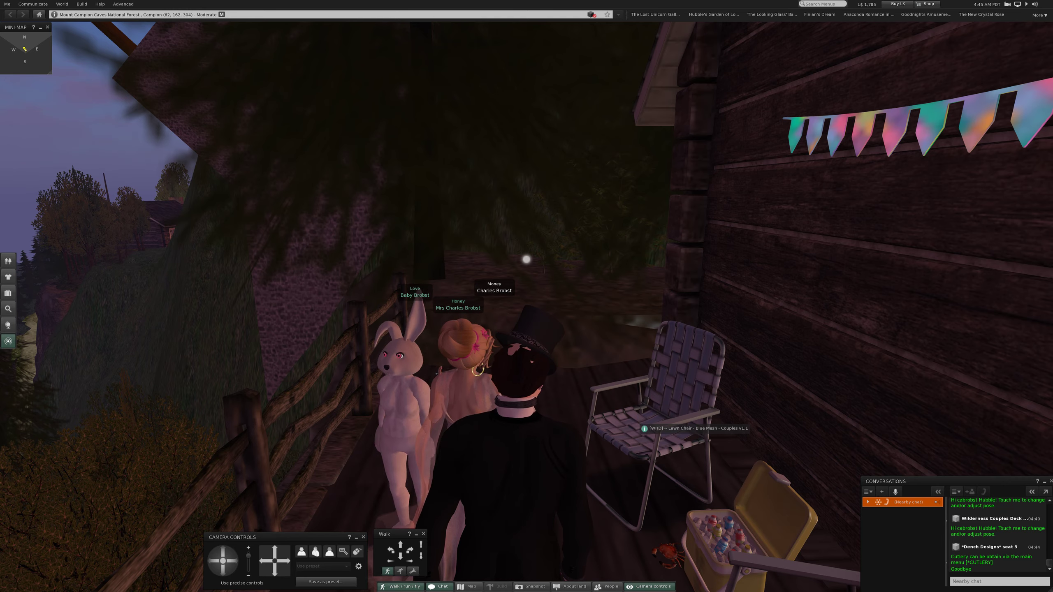
{"action": "left_click", "coordinate": [644, 428]}
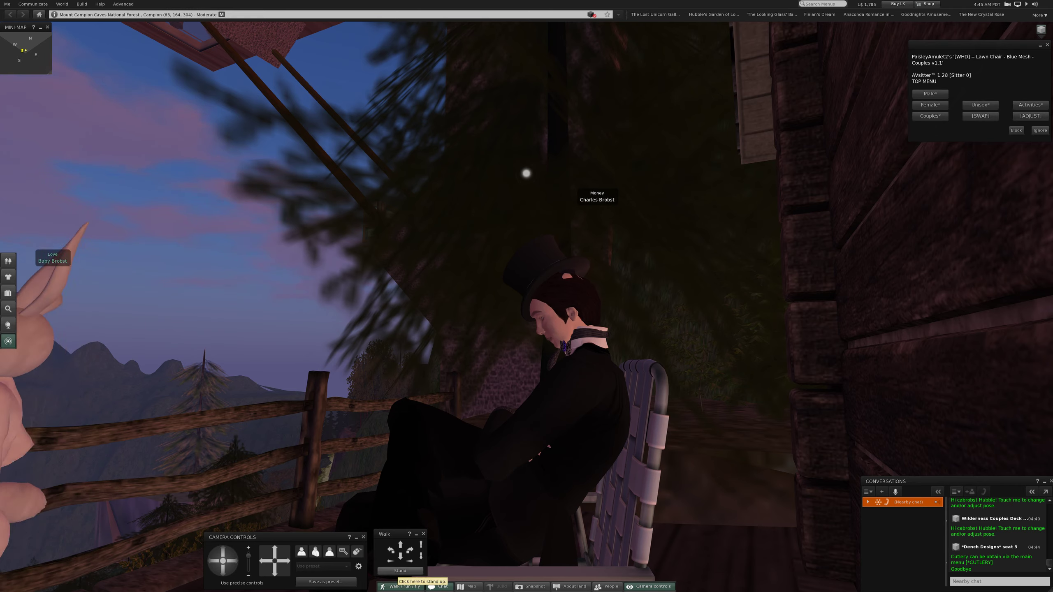
{"action": "left_click", "coordinate": [401, 571]}
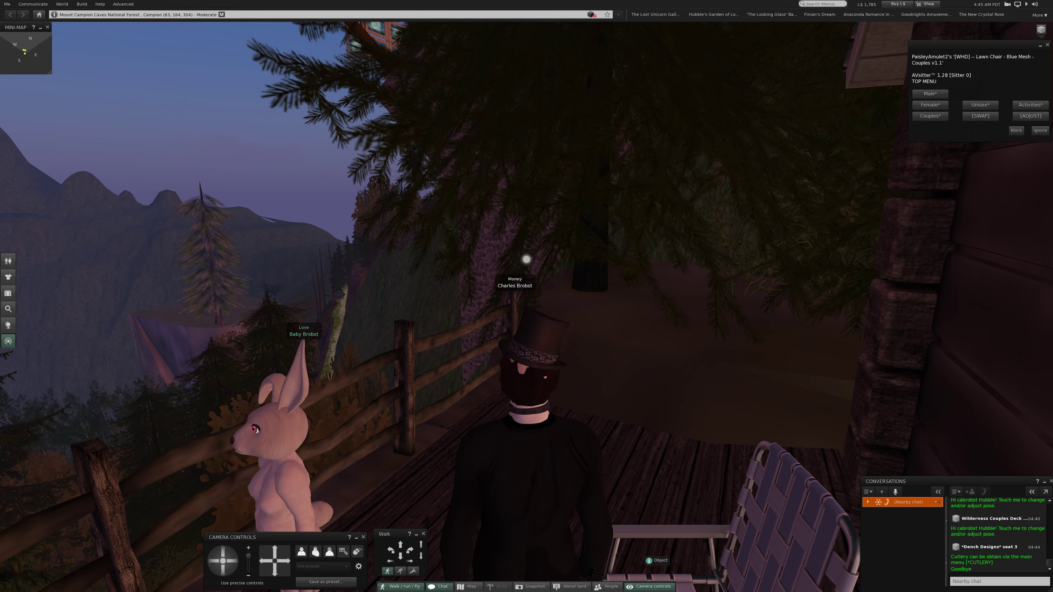
Step: Sit with the gowned woman on the lawn chair, open its pose adjustments, and view the couple from the front
{"action": "left_click_drag", "start_coordinate": [527, 260], "coordinate": [481, 190]}
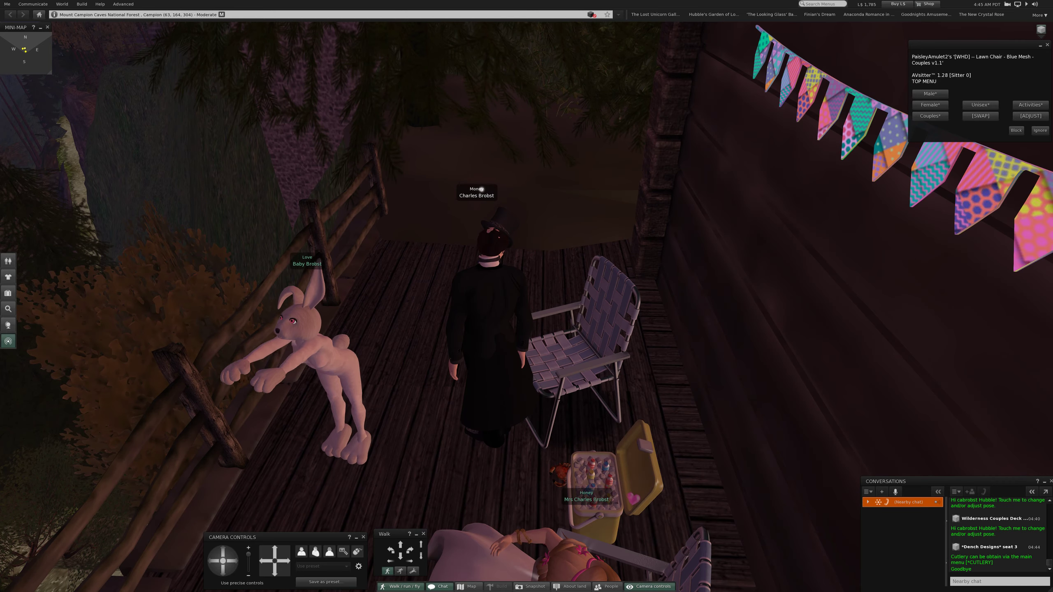
{"action": "left_click_drag", "start_coordinate": [481, 189], "coordinate": [526, 247]}
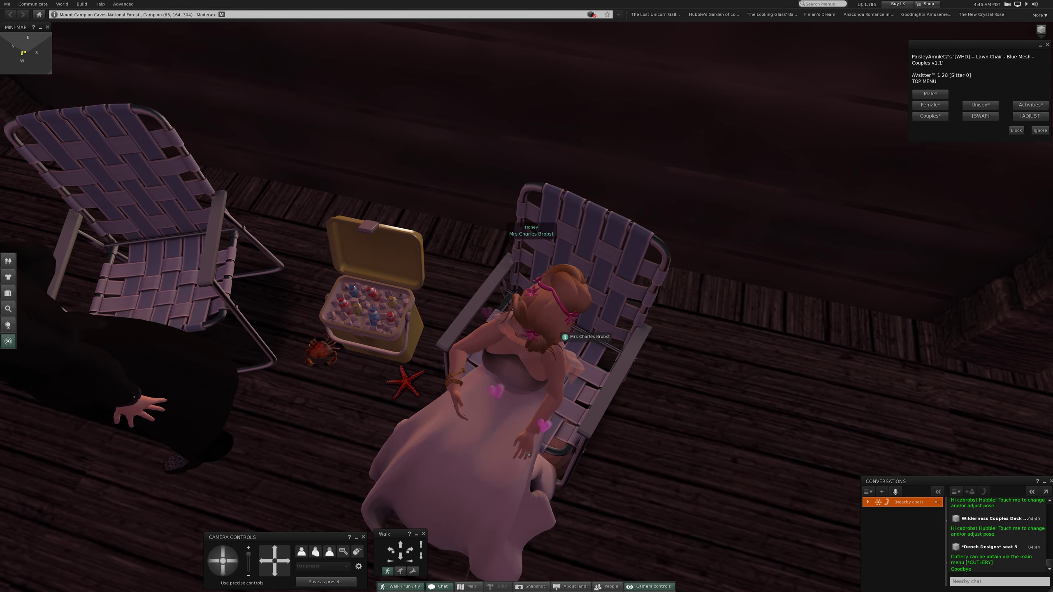
{"action": "left_click", "coordinate": [605, 247]}
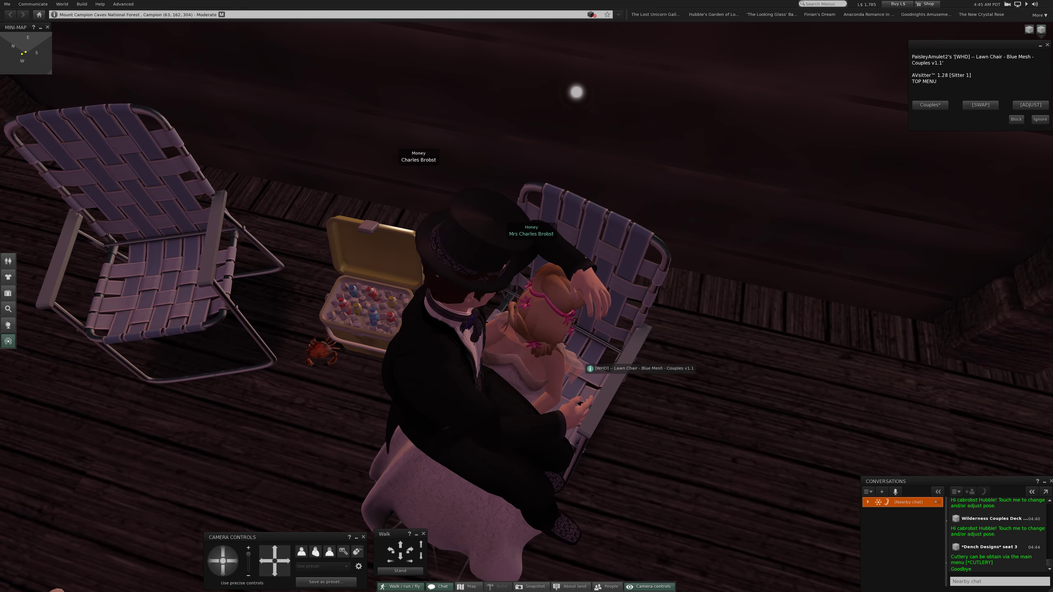
{"action": "left_click", "coordinate": [572, 308]}
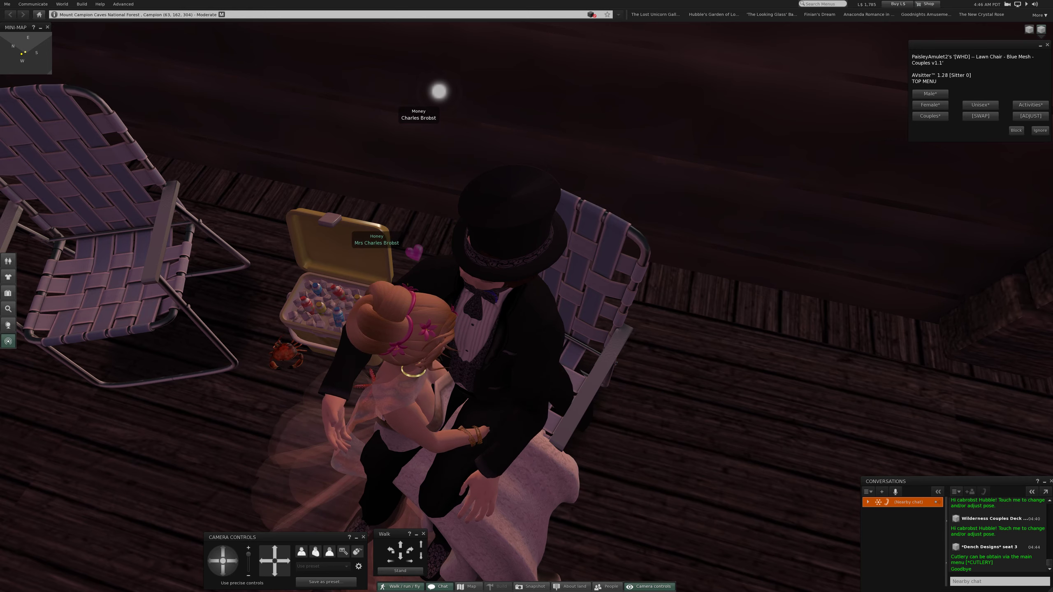
{"action": "left_click", "coordinate": [1029, 116]}
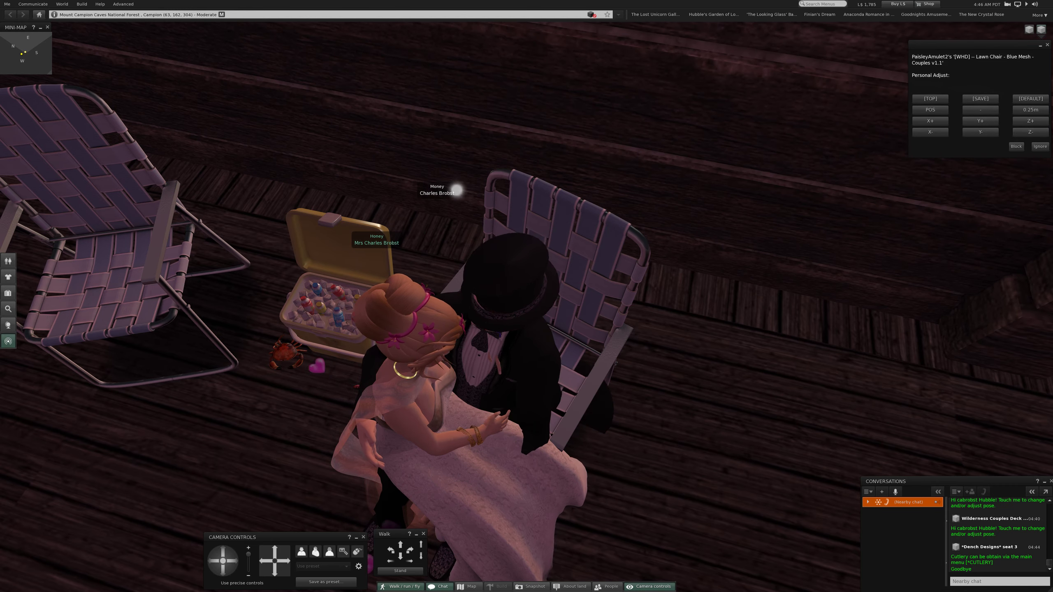
{"action": "mouse_move", "coordinate": [223, 567]}
{"action": "left_mouse_down"}
{"action": "mouse_move", "coordinate": [223, 553]}
{"action": "mouse_move", "coordinate": [223, 568]}
{"action": "left_mouse_up"}
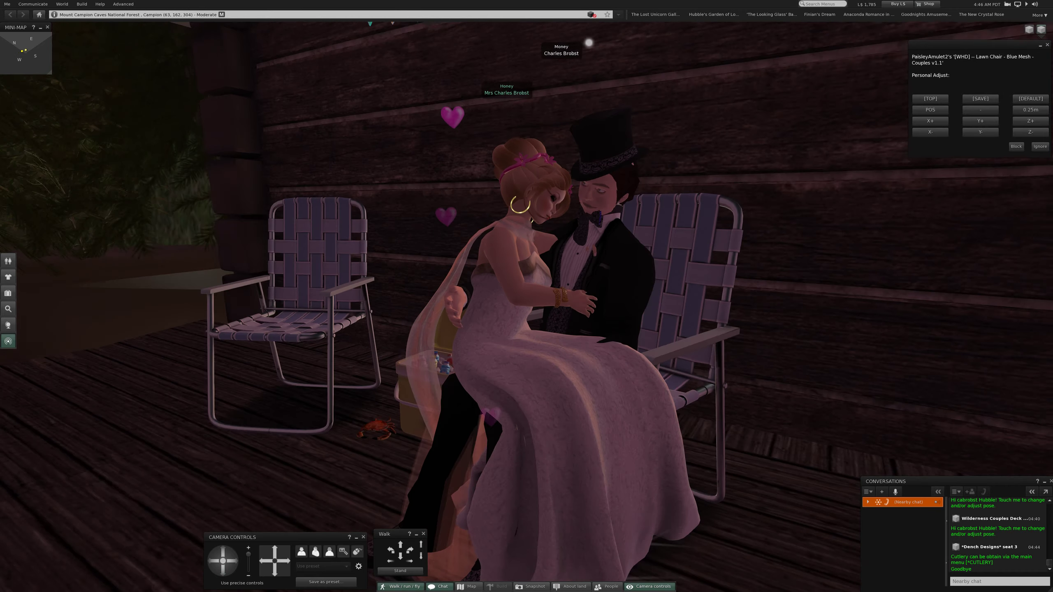
{"action": "scroll", "coordinate": [526, 329], "scroll_direction": "down", "scroll_amount": 3}
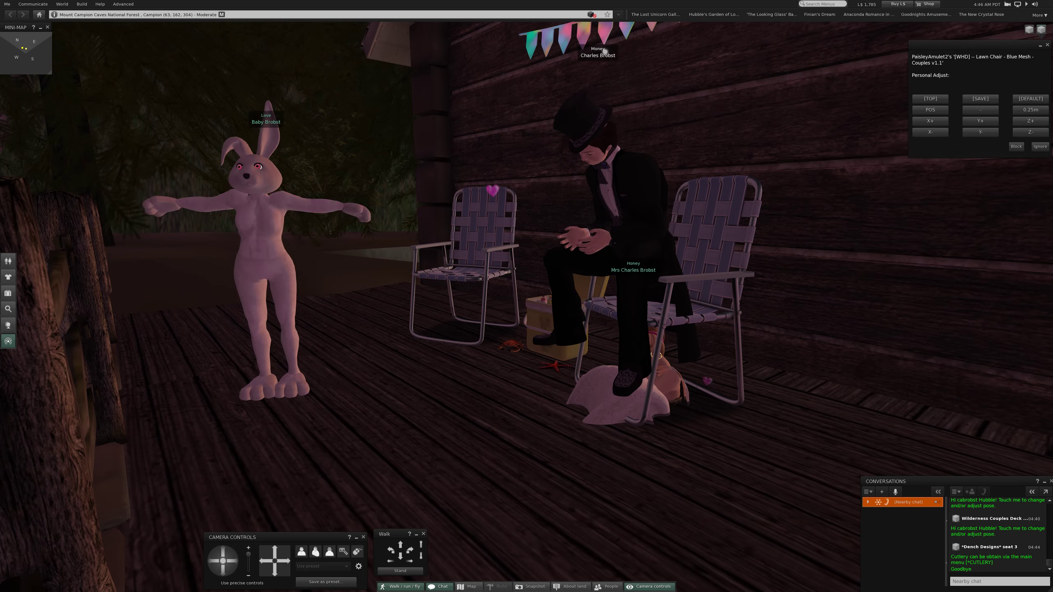
Step: Bring the camera lower and closer to the couple at the lawn chairs
{"action": "left_click_drag", "start_coordinate": [604, 51], "coordinate": [651, 214], "text": "alt"}
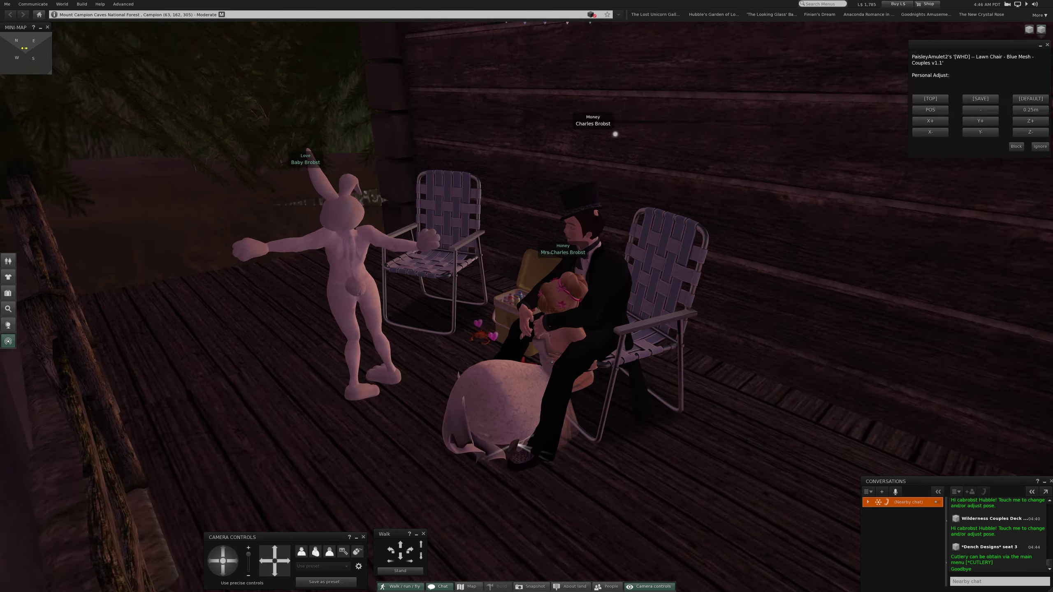
{"action": "left_click_drag", "start_coordinate": [526, 329], "coordinate": [576, 247]}
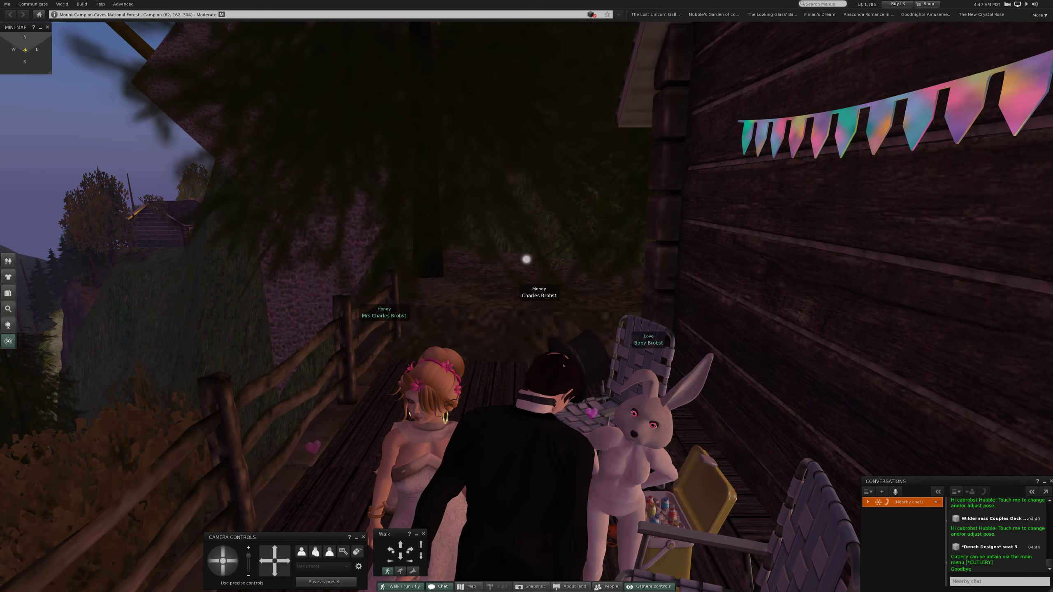
Step: Walk the group along the deck past the chairs and off the porch into the trees
{"action": "key", "text": "Up"}
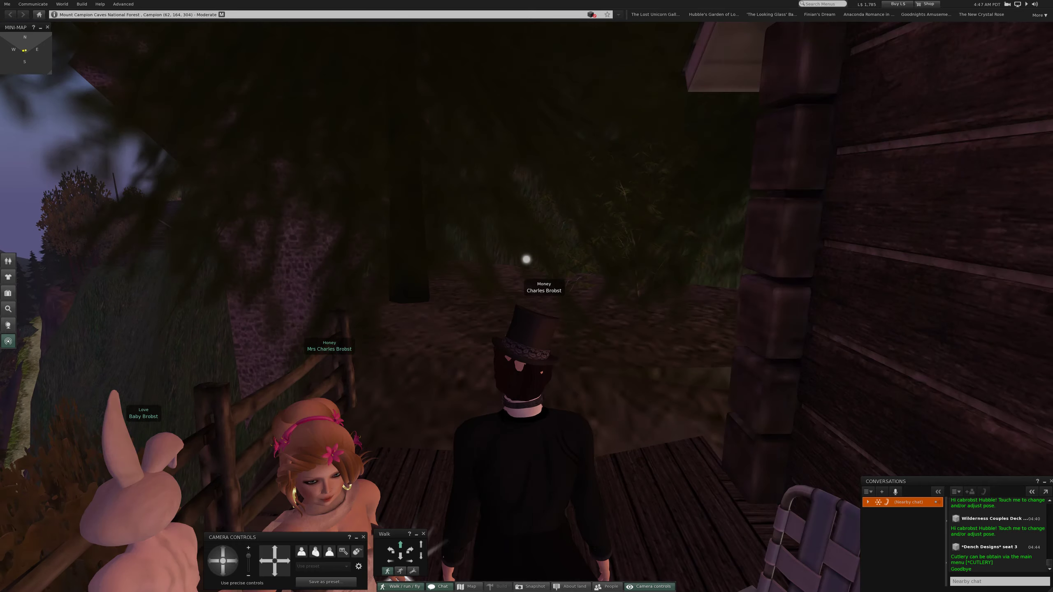
{"action": "key", "text": "Up"}
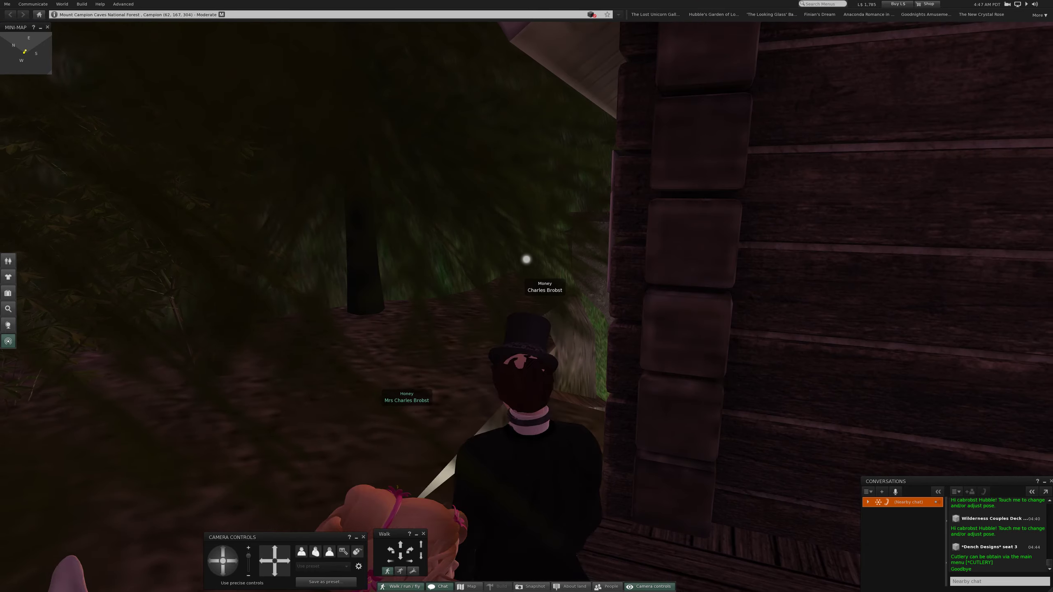
{"action": "key", "text": "Left"}
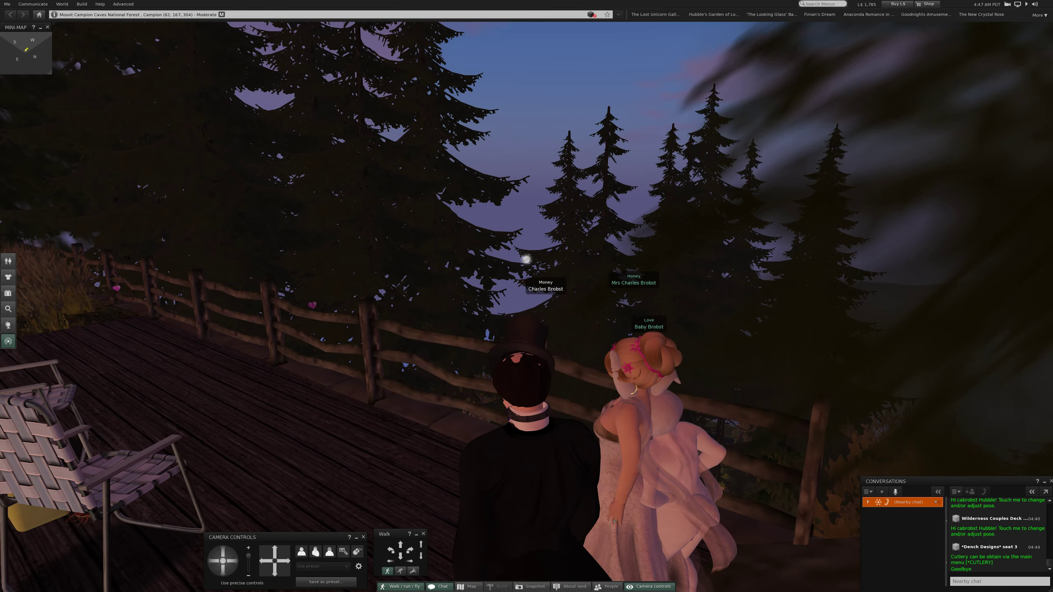
{"action": "key", "text": "Right"}
{"action": "key", "text": "Right"}
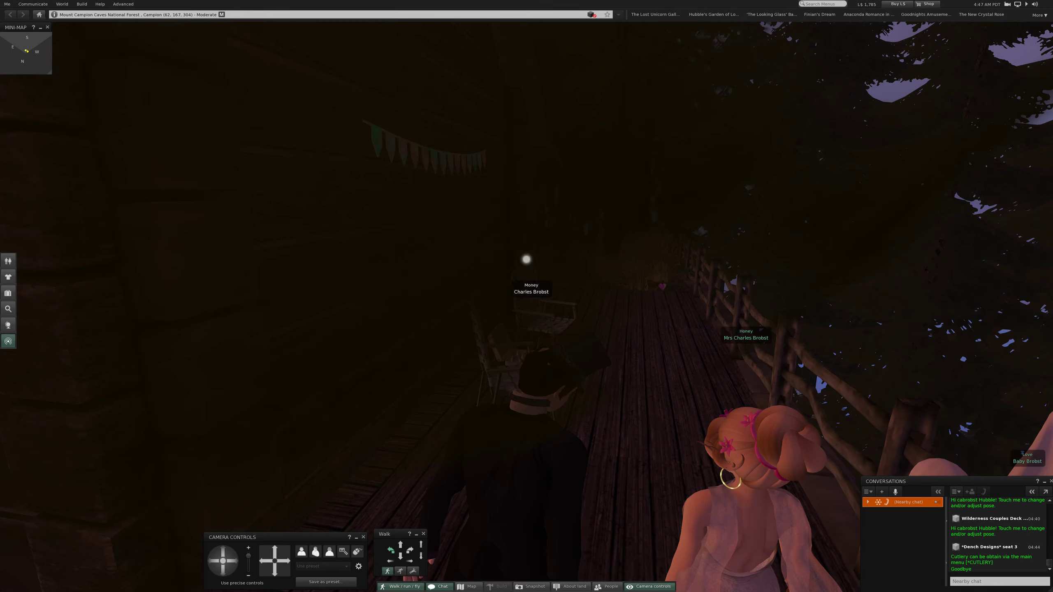
{"action": "key", "text": "Left"}
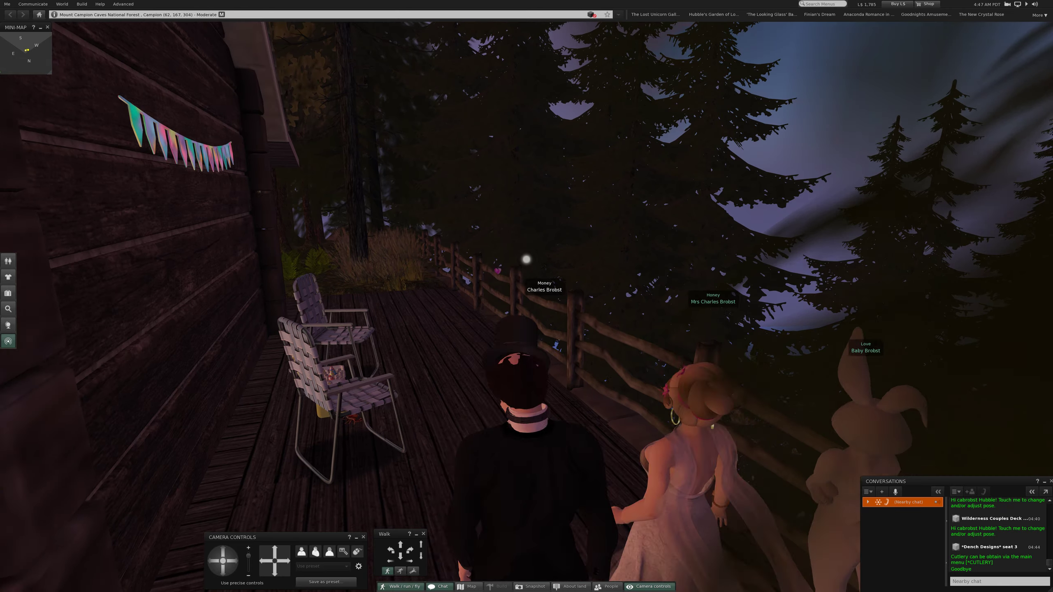
{"action": "key", "text": "Left"}
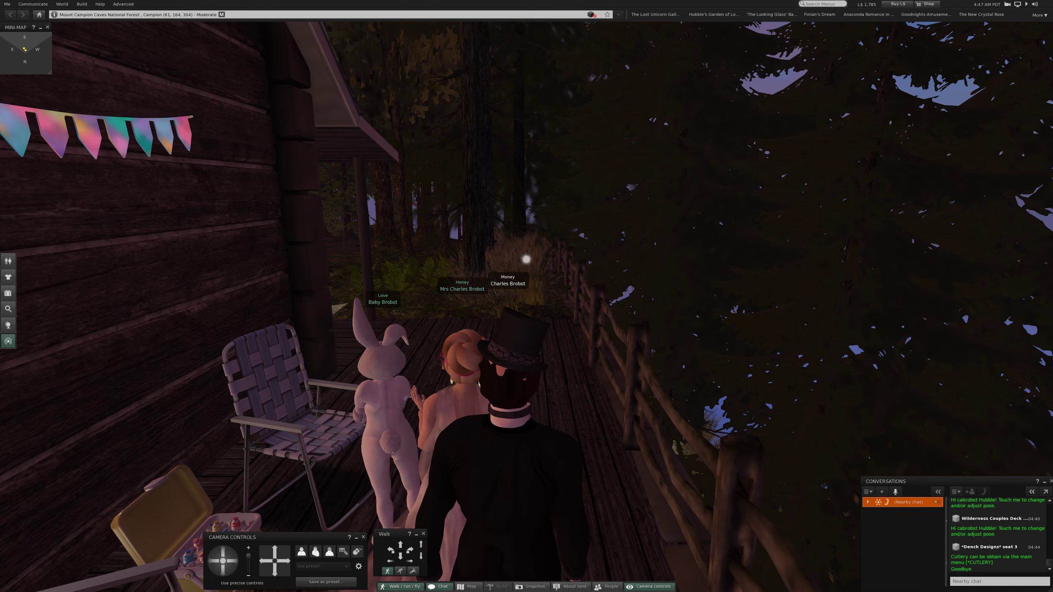
{"action": "key", "text": "Up"}
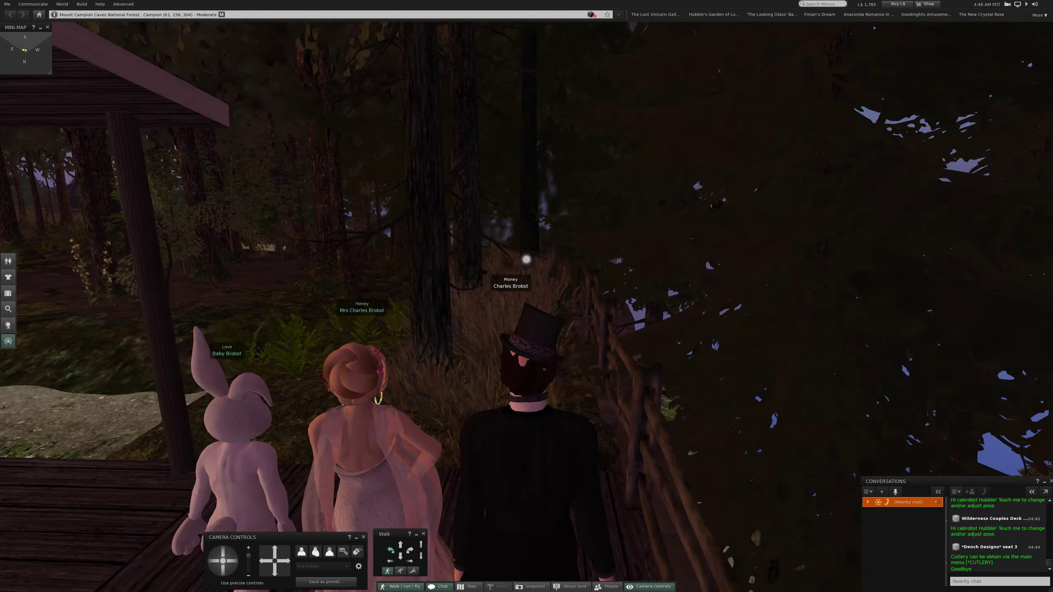
{"action": "key", "text": "Up"}
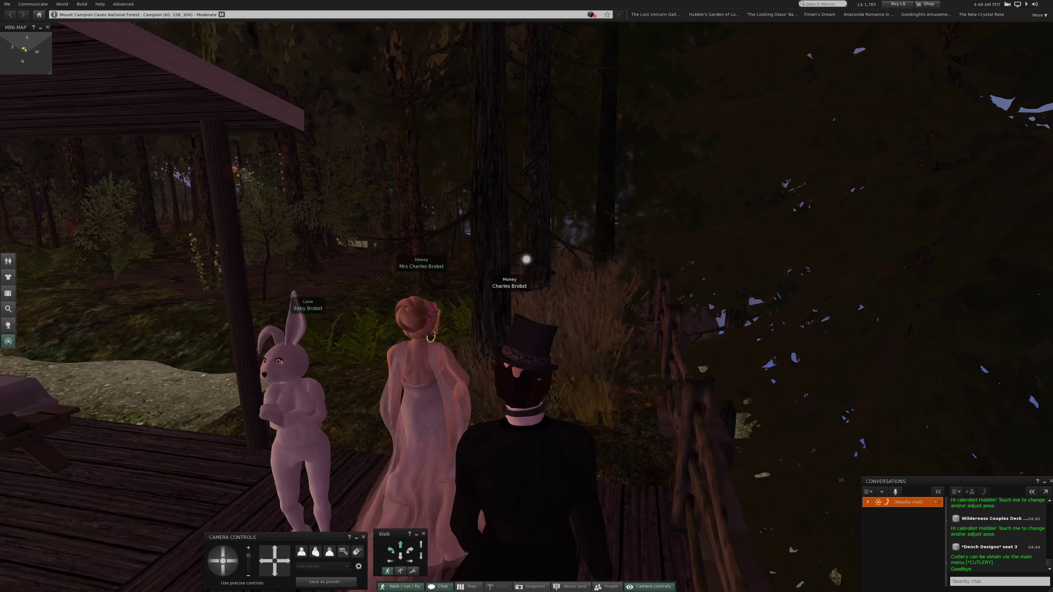
{"action": "key", "text": "Up"}
{"action": "key", "text": "Up"}
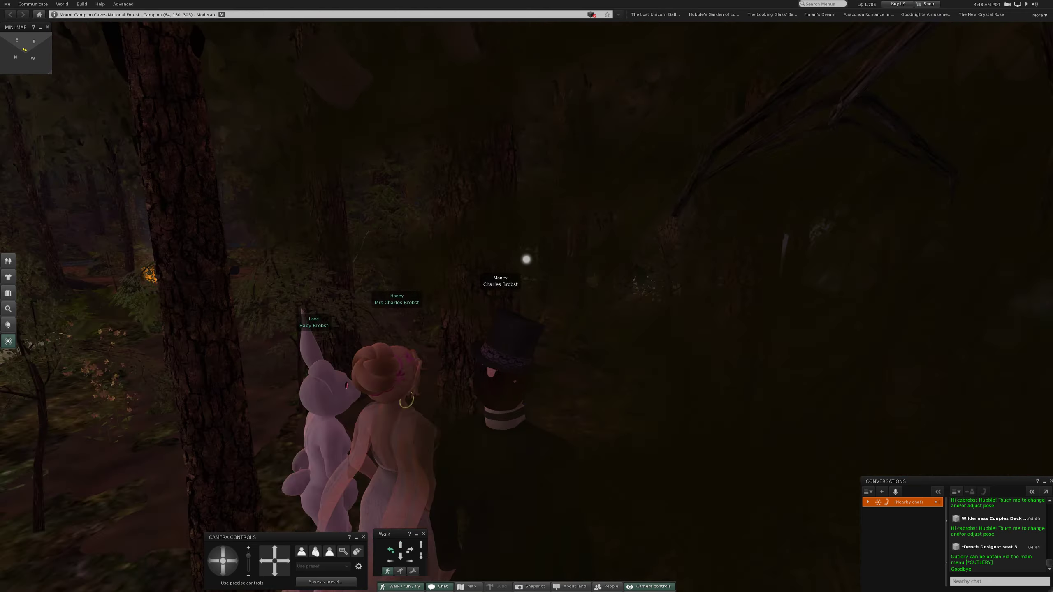
Step: Walk around the outside of the cabin and along the path toward the campfire
{"action": "key", "text": "Left"}
{"action": "key", "text": "Left"}
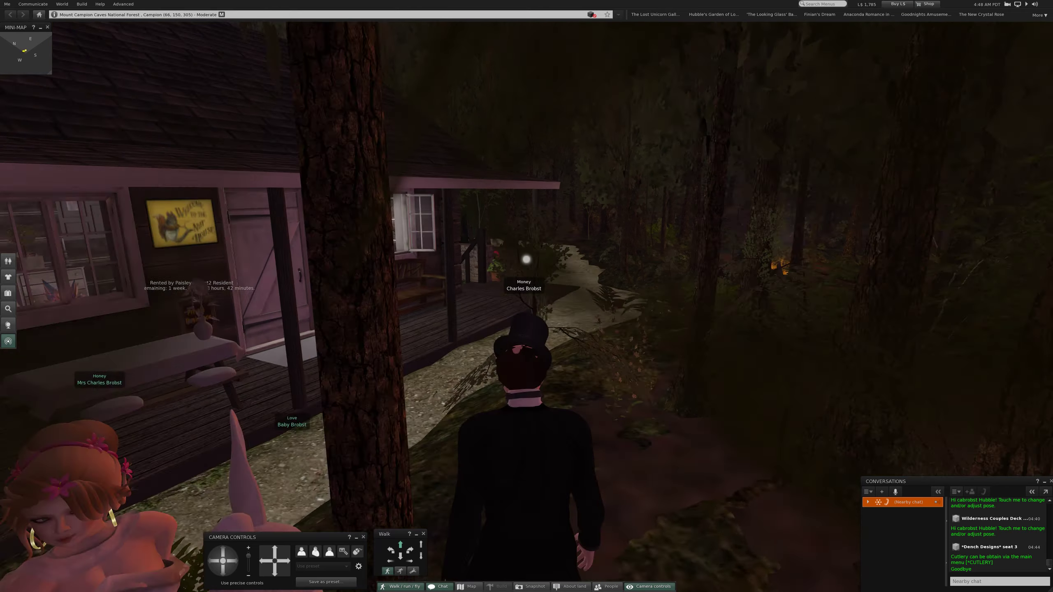
{"action": "key", "text": "Up"}
{"action": "key", "text": "Up"}
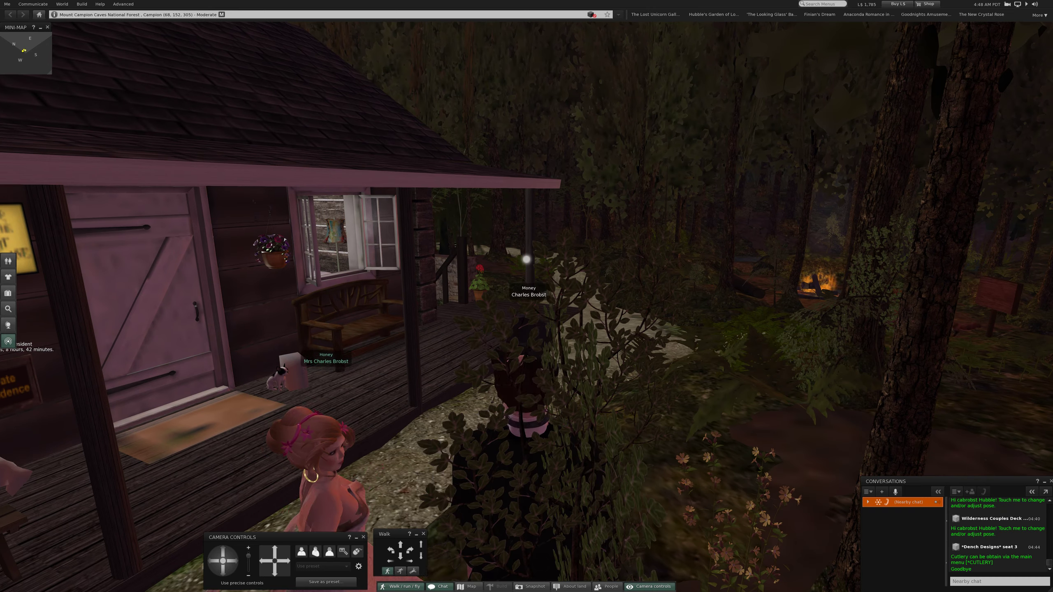
{"action": "key", "text": "Left"}
{"action": "key", "text": "Left"}
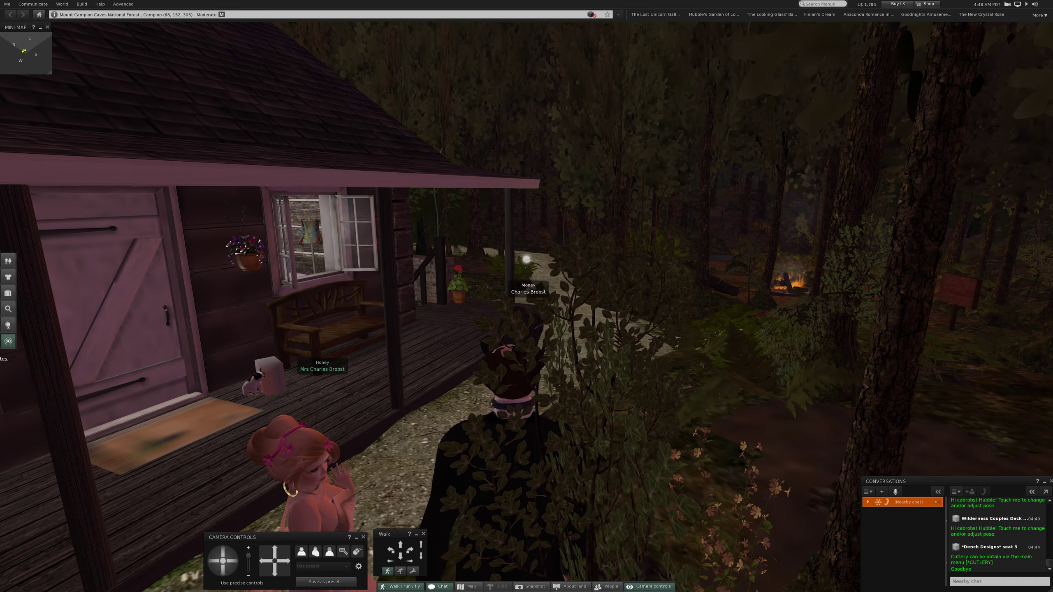
{"action": "key", "text": "Up"}
{"action": "key", "text": "Up"}
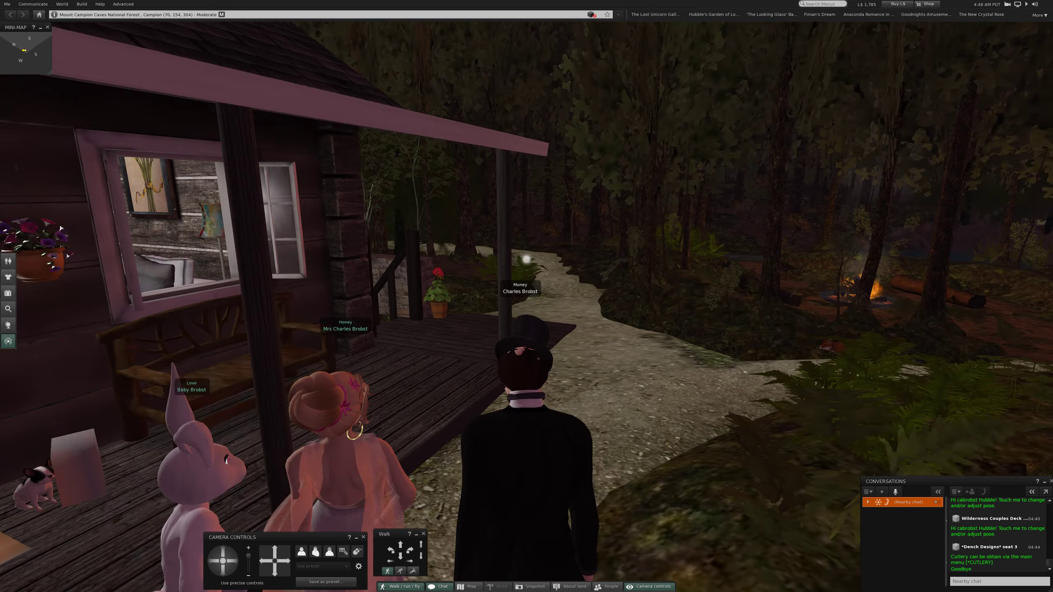
{"action": "key", "text": "Right"}
{"action": "key", "text": "Right"}
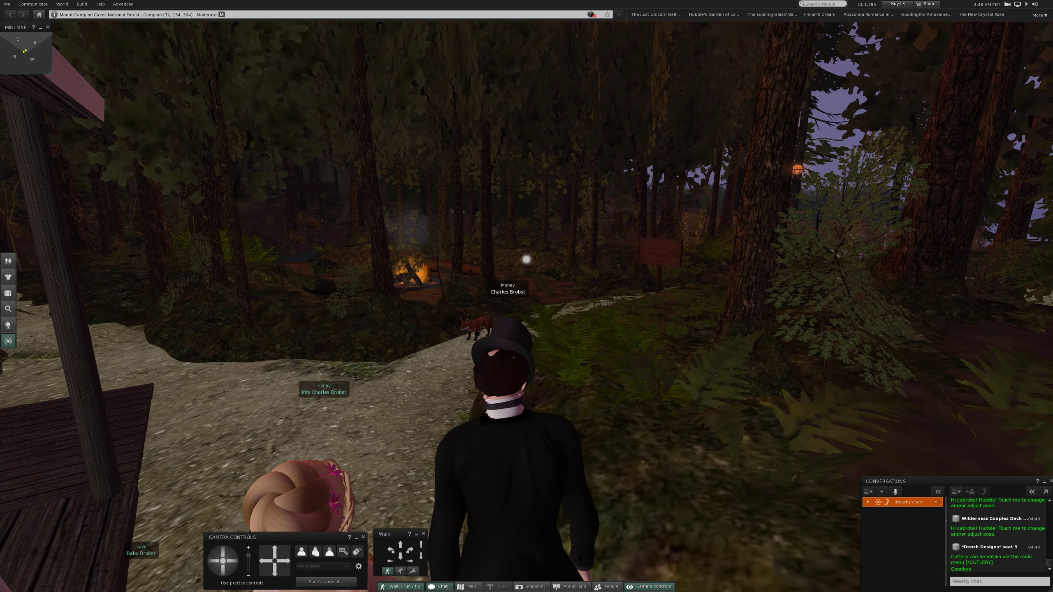
Step: Continue along the trail onto the stone path toward the wooden sign
{"action": "key", "text": "Up"}
{"action": "key", "text": "Left"}
{"action": "key", "text": "Left"}
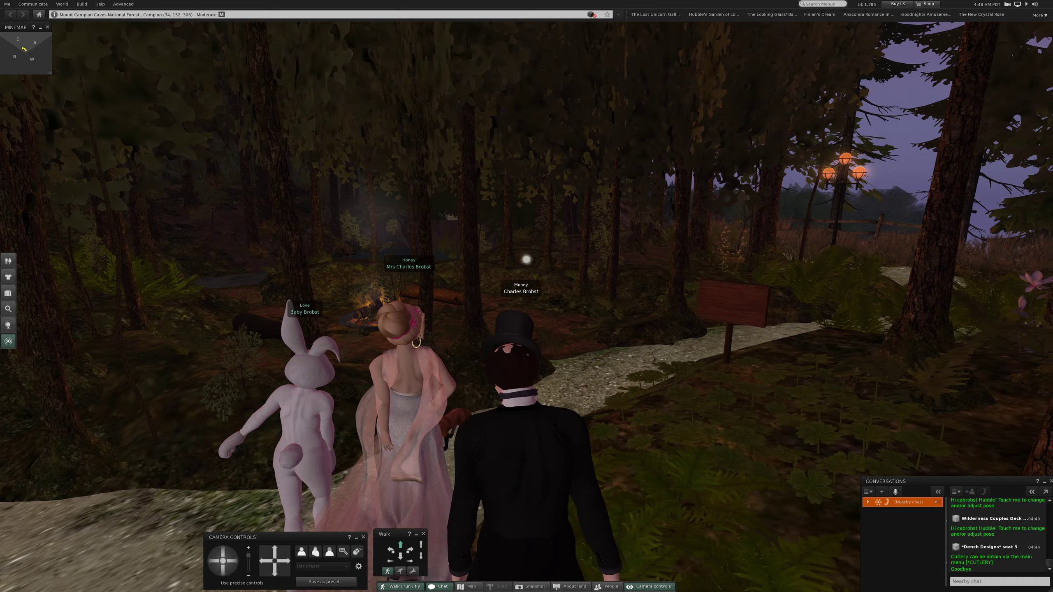
{"action": "key", "text": "Up"}
{"action": "key", "text": "Up"}
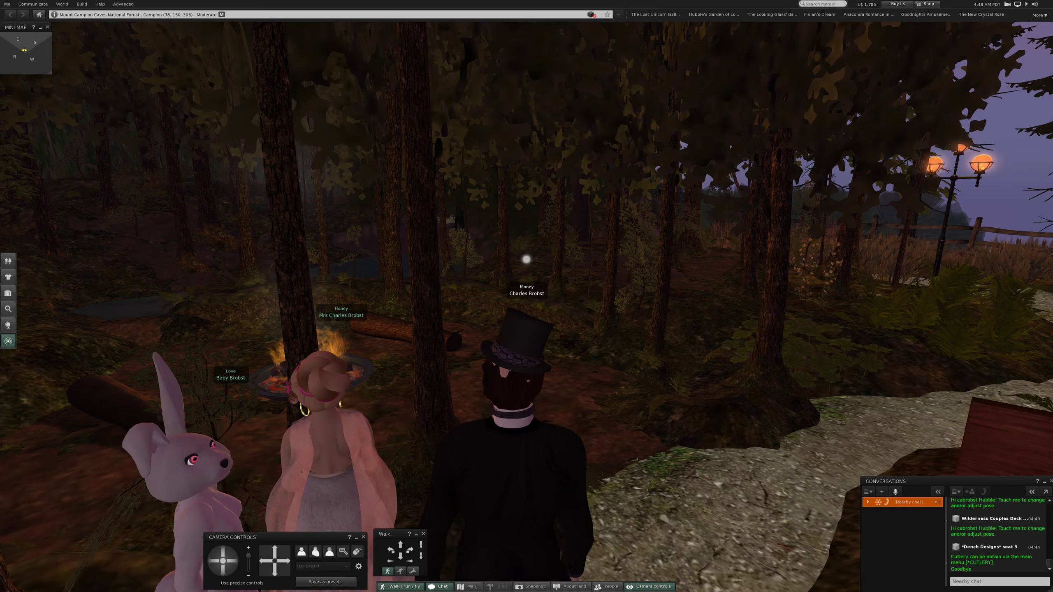
{"action": "key", "text": "Right"}
{"action": "key", "text": "Right"}
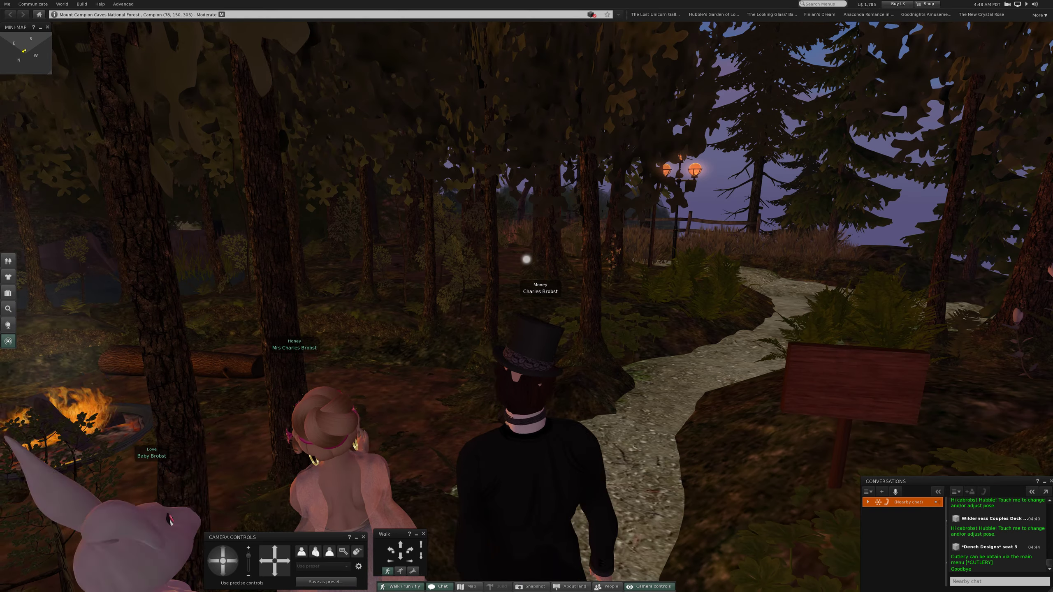
{"action": "key", "text": "Up"}
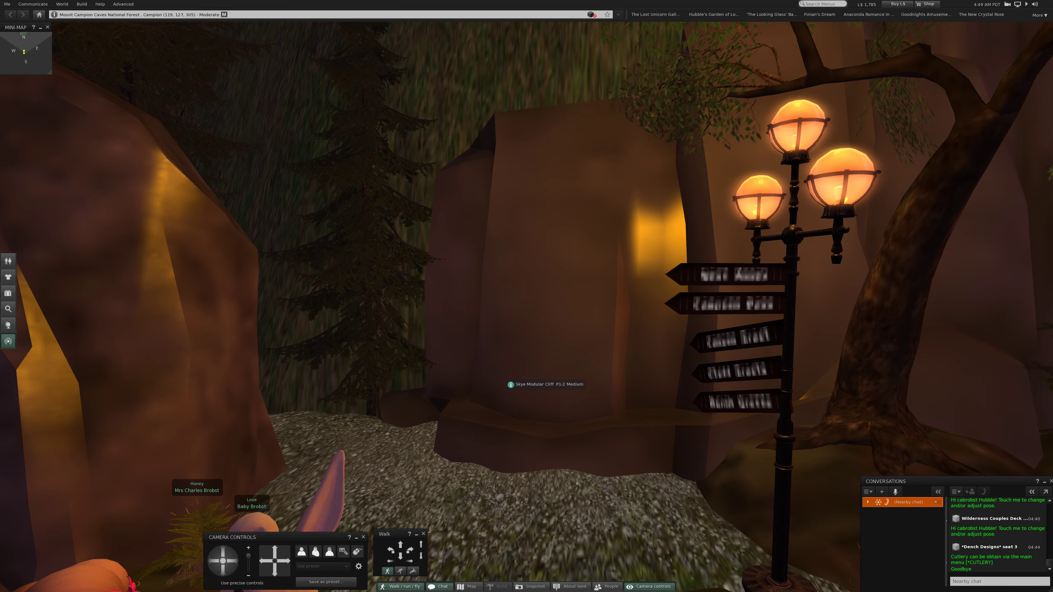
Step: Walk past the lamp-lit signpost, through the rock gap, and onto the rocky forest path
{"action": "key", "text": "Up"}
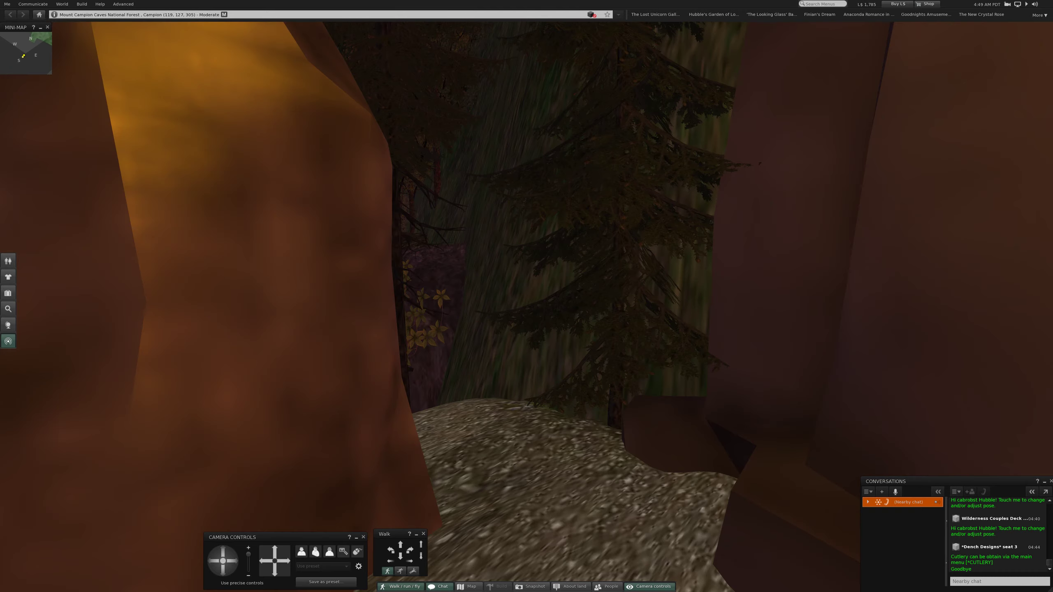
{"action": "key", "text": "Up"}
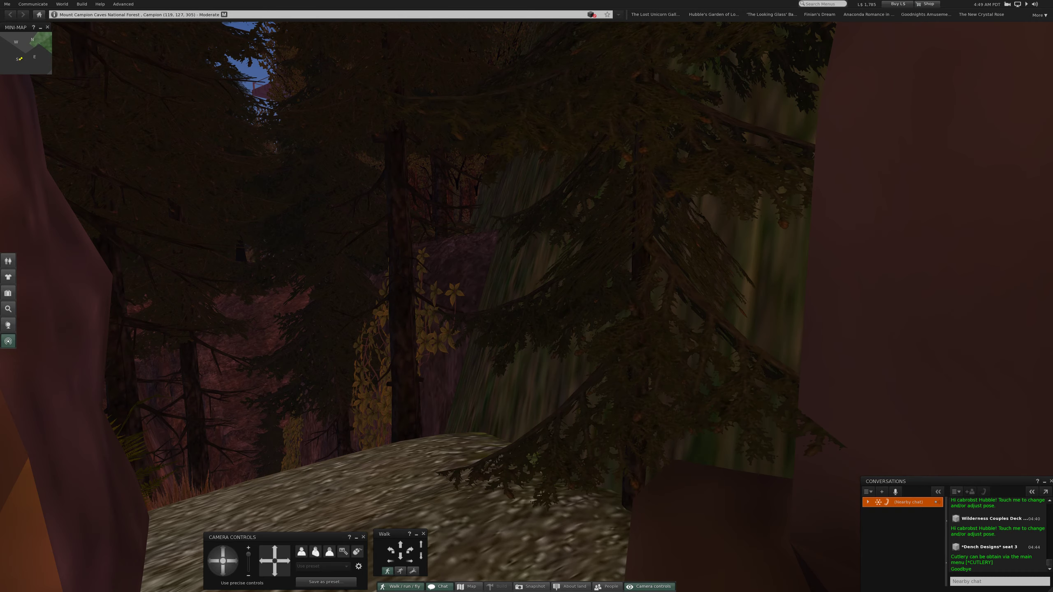
{"action": "key", "text": "Down"}
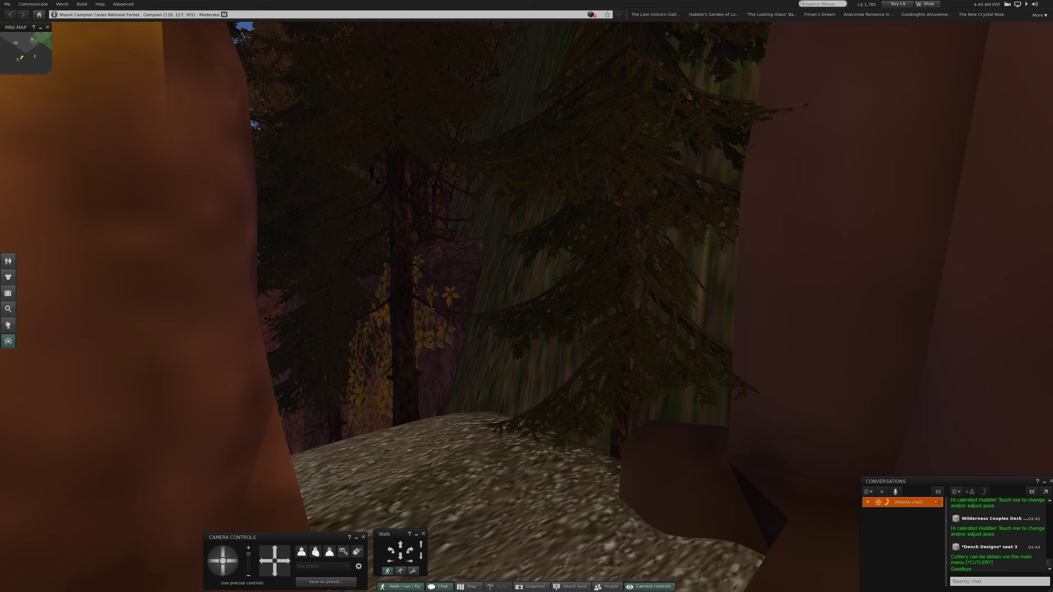
{"action": "key", "text": "Left"}
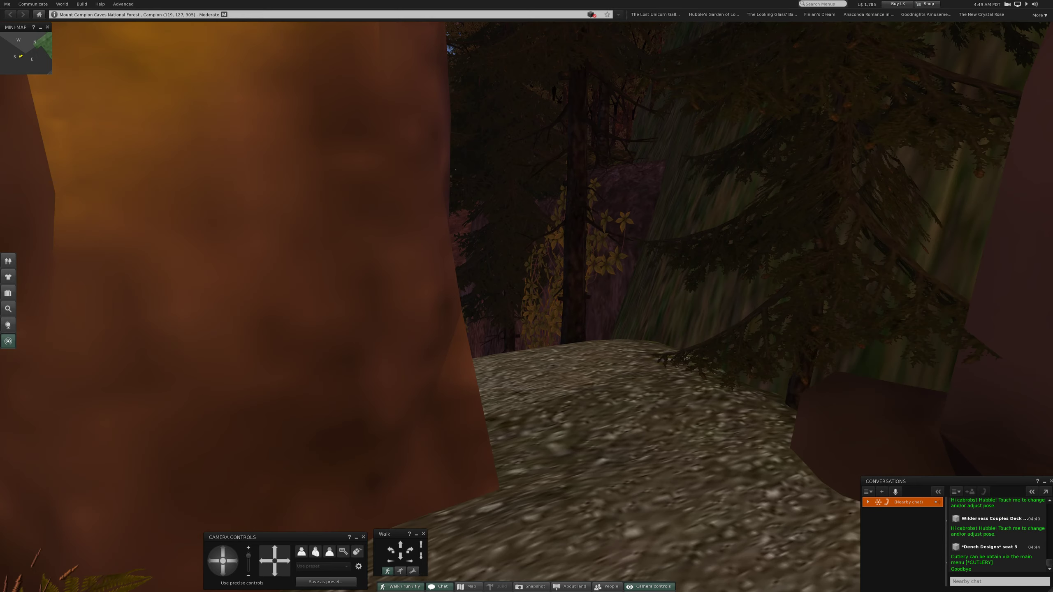
{"action": "key", "text": "Up"}
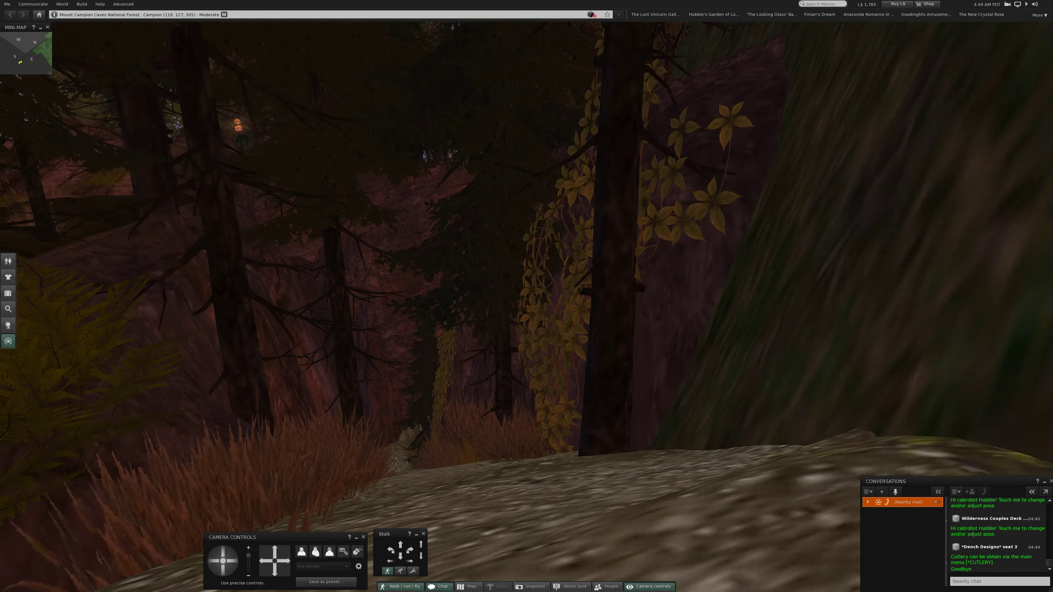